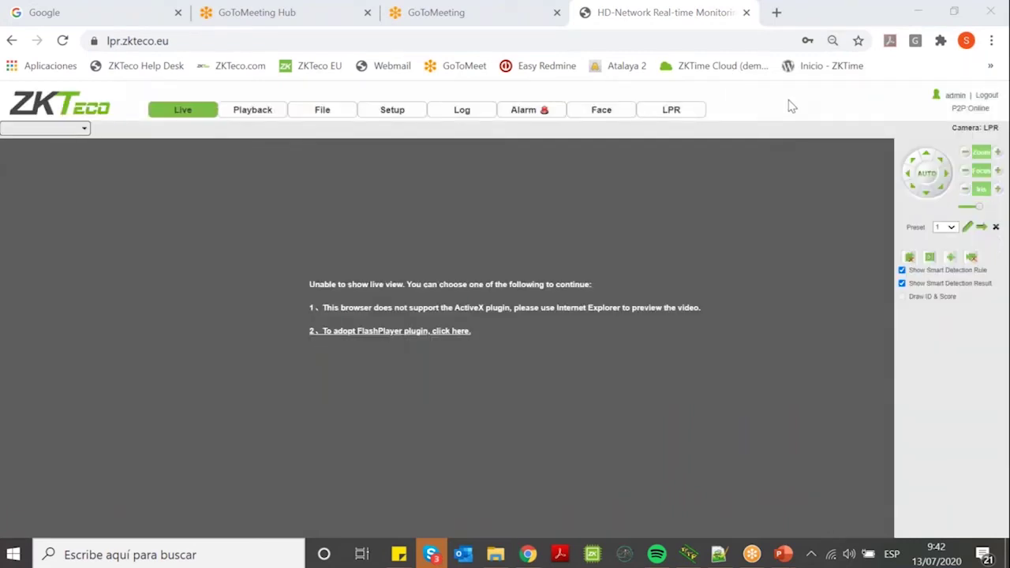
Switch to the LPR tab, back to Live, then to LPR again to load the recognised plates.
{"action": "left_click", "coordinate": [671, 110]}
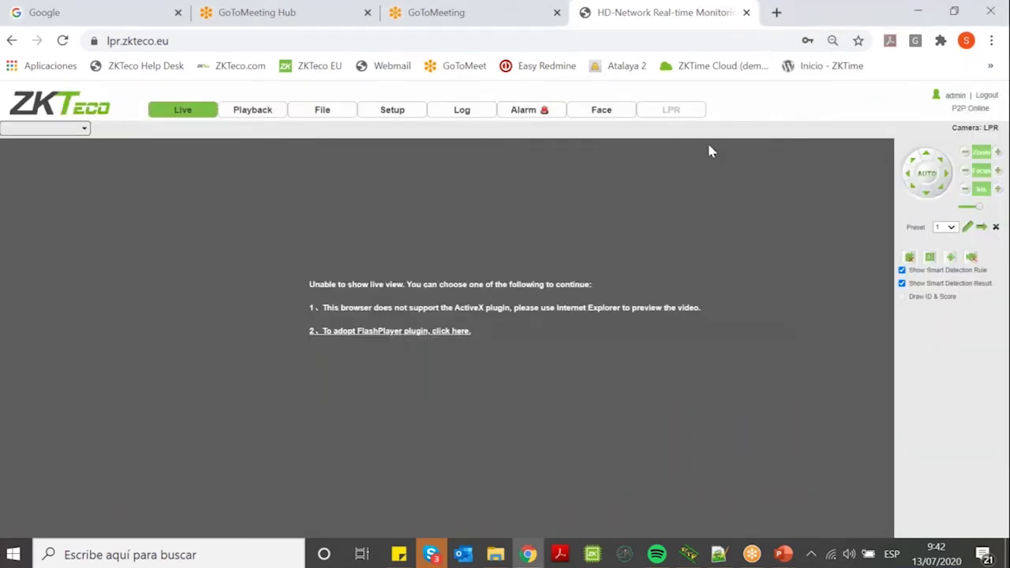
{"action": "left_click", "coordinate": [177, 111]}
{"action": "left_click", "coordinate": [692, 115]}
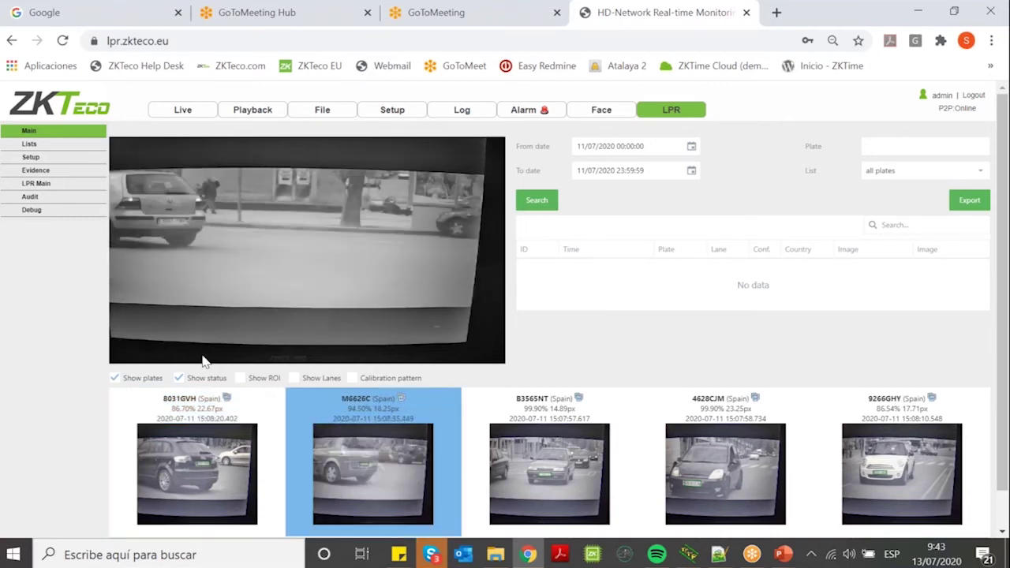
Enable the Show Lanes overlay under the LPR live video.
{"action": "left_click", "coordinate": [350, 38]}
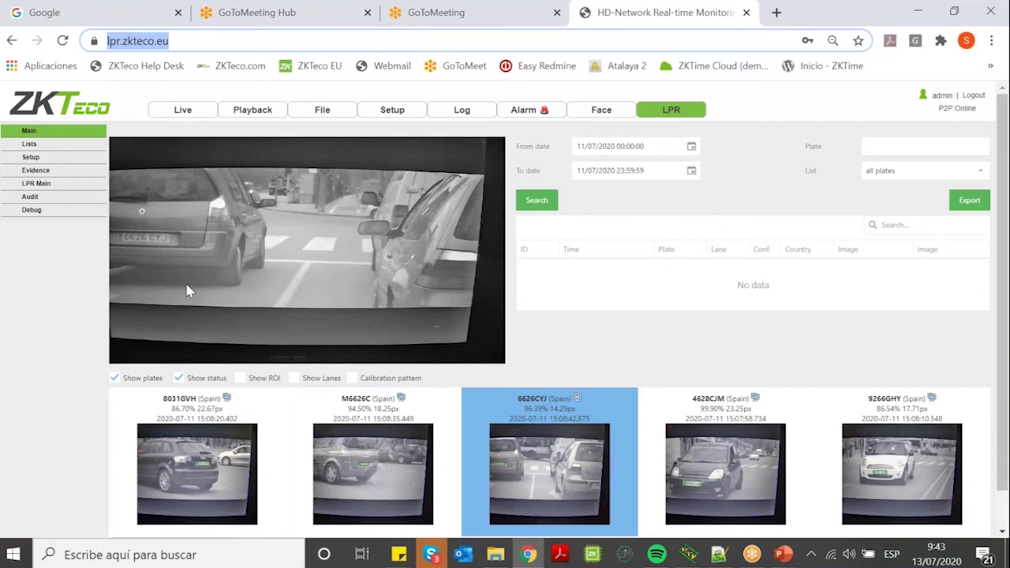
{"action": "left_click", "coordinate": [182, 202]}
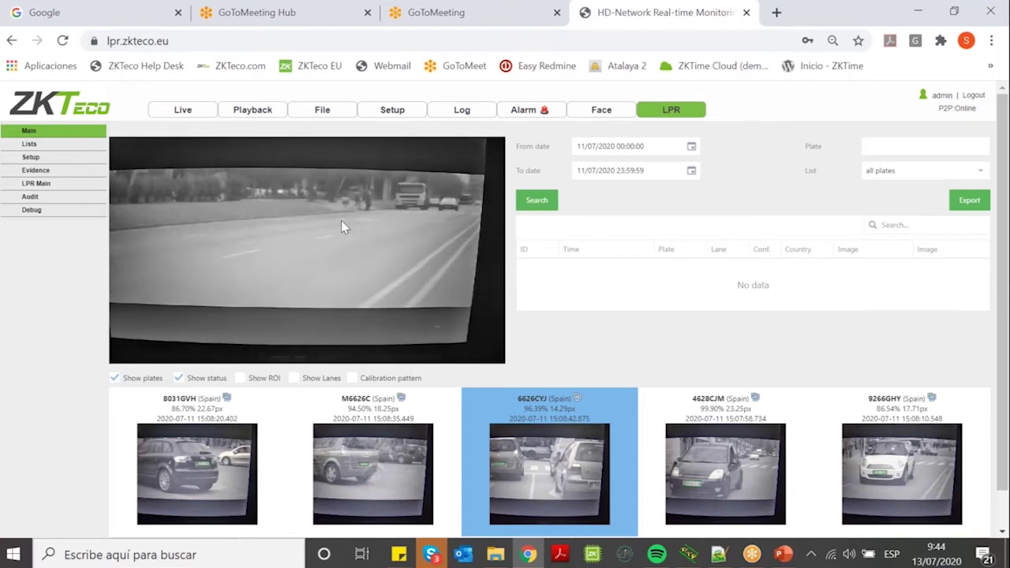
{"action": "left_click", "coordinate": [294, 379]}
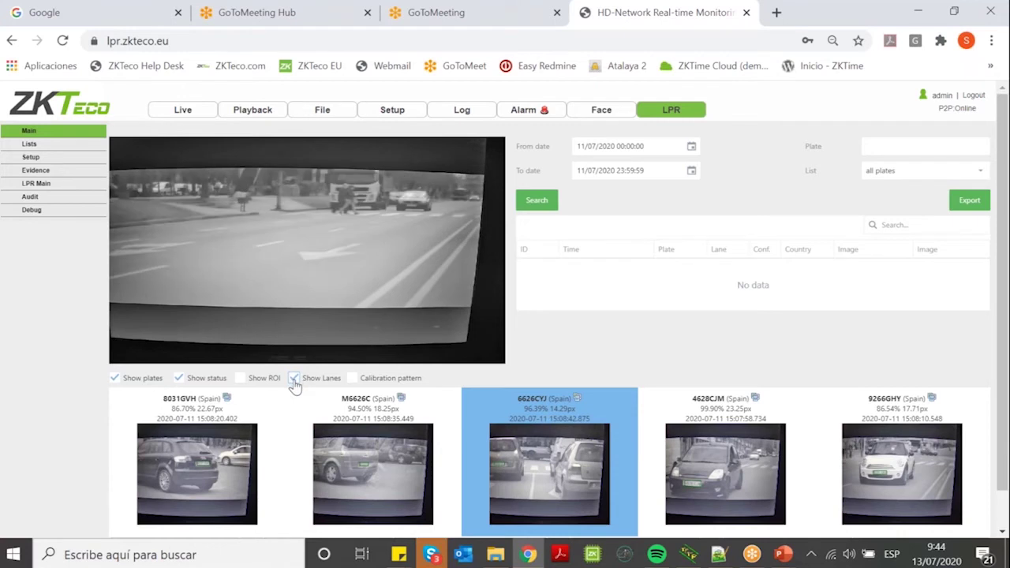
Untick Show Lanes to remove the lane overlay from the live view.
{"action": "left_click", "coordinate": [293, 379]}
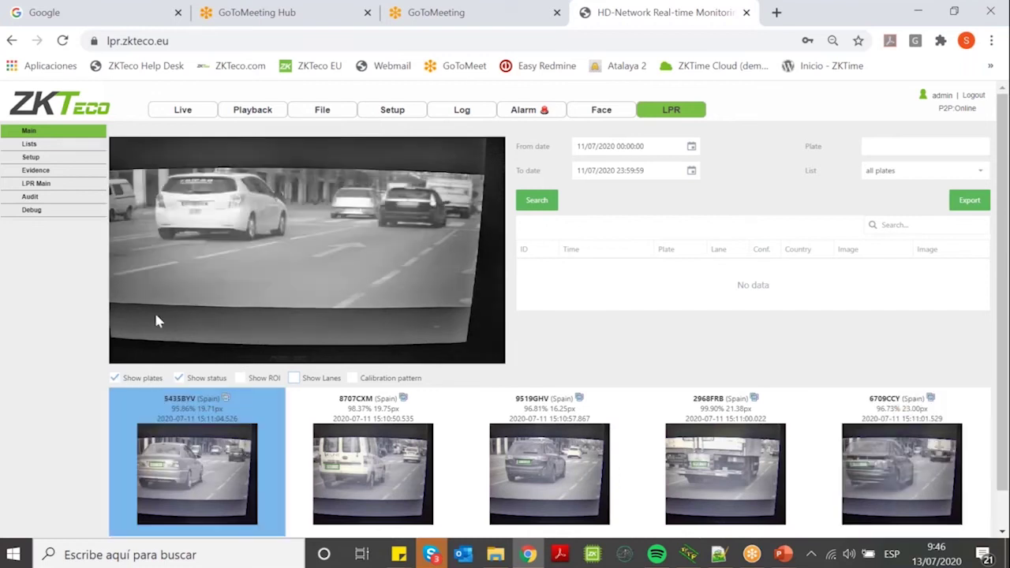
Toggle Show plates off and on, select the 5435BYV detection and highlight a plate number.
{"action": "left_click", "coordinate": [115, 378]}
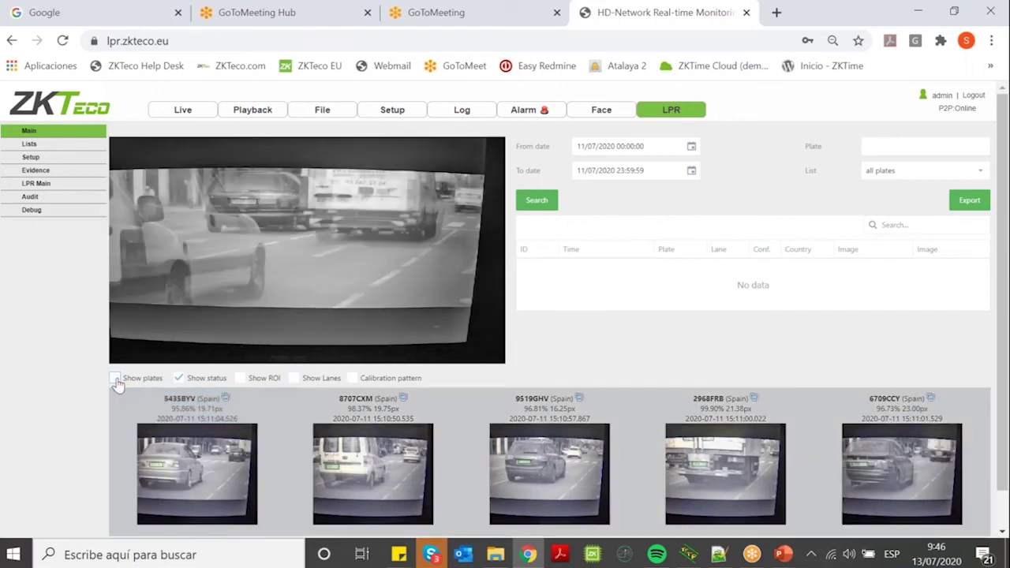
{"action": "left_click", "coordinate": [115, 379]}
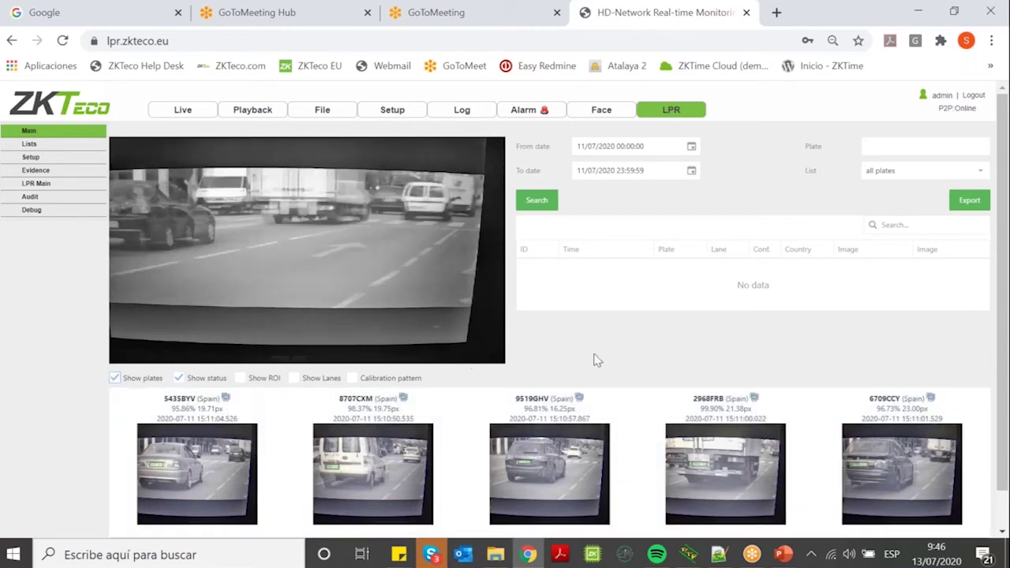
{"action": "left_click", "coordinate": [242, 456]}
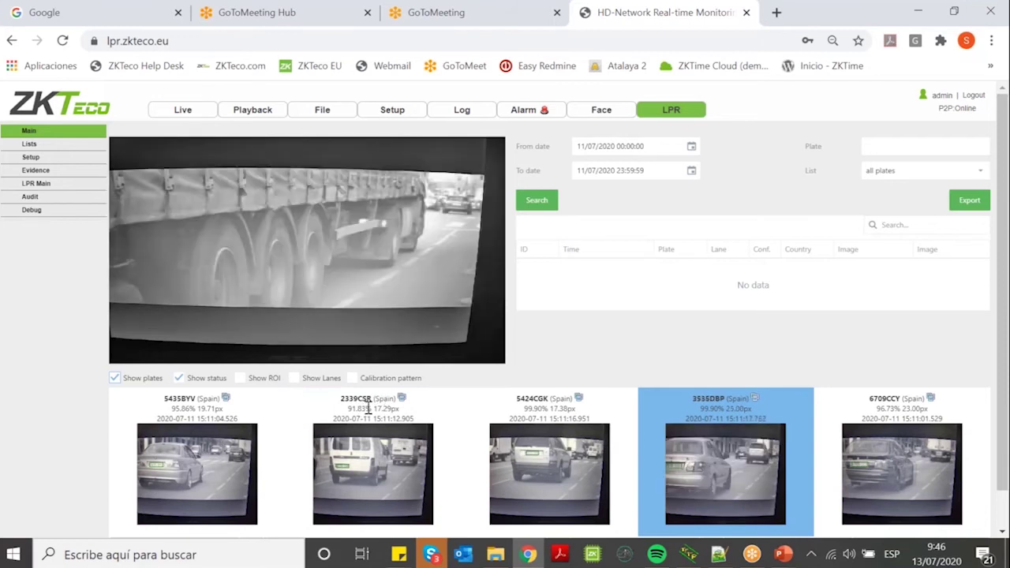
{"action": "left_click_drag", "start_coordinate": [340, 399], "coordinate": [377, 399]}
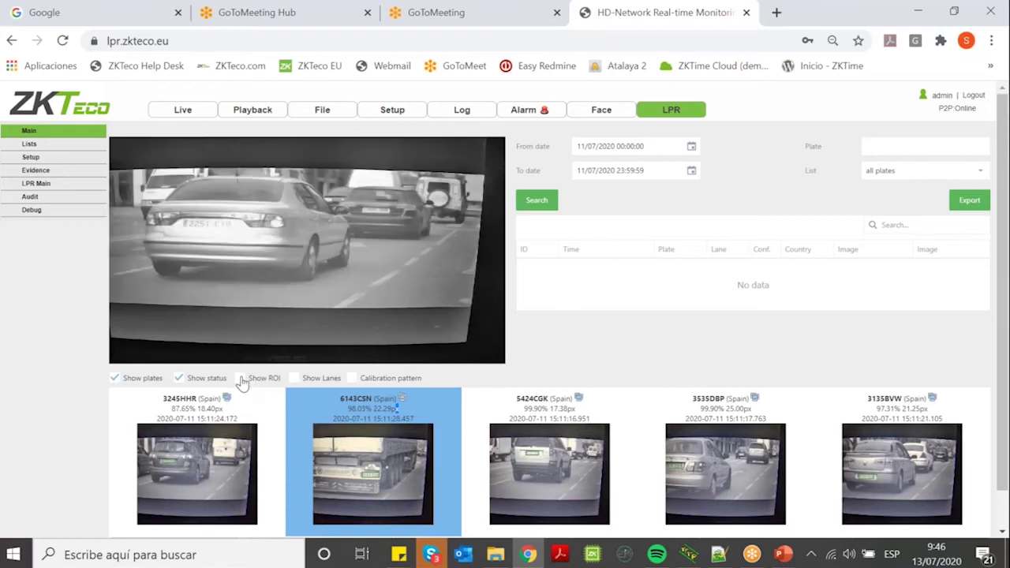
Turn on Show Lanes, show then hide the calibration pattern, and focus the Plate search field.
{"action": "left_click", "coordinate": [295, 379]}
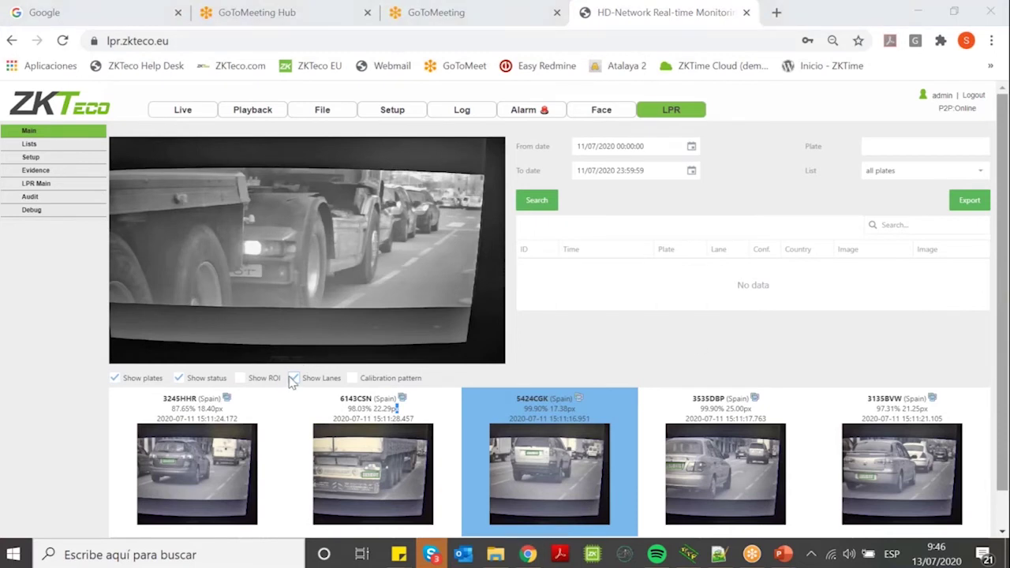
{"action": "left_click", "coordinate": [352, 379]}
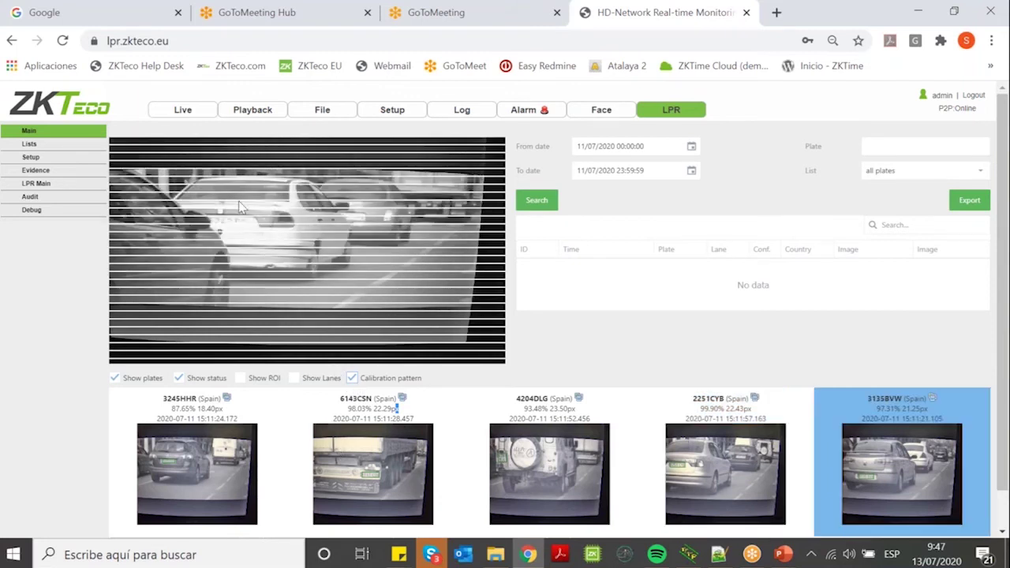
{"action": "left_click", "coordinate": [352, 381]}
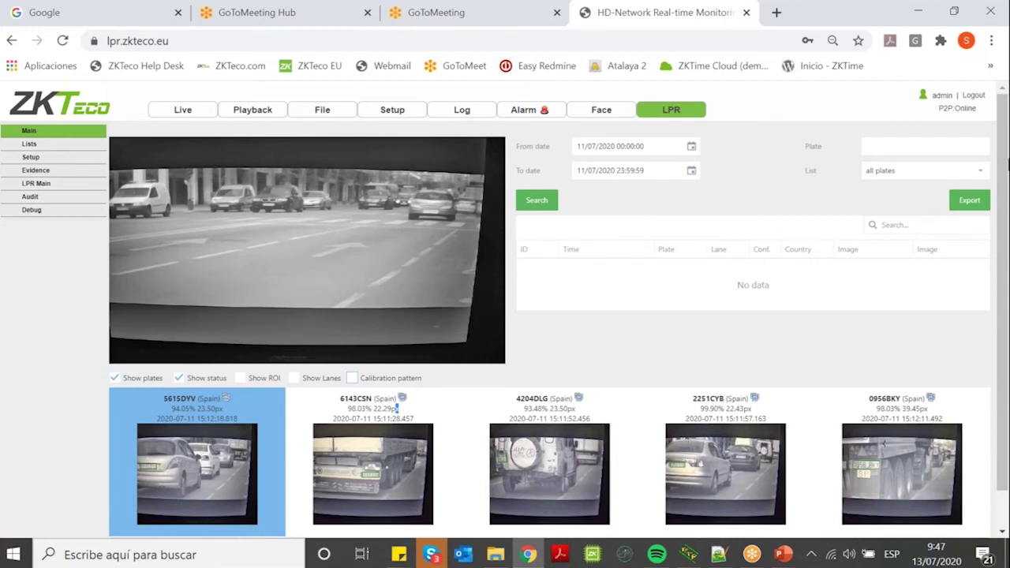
{"action": "left_click", "coordinate": [903, 145]}
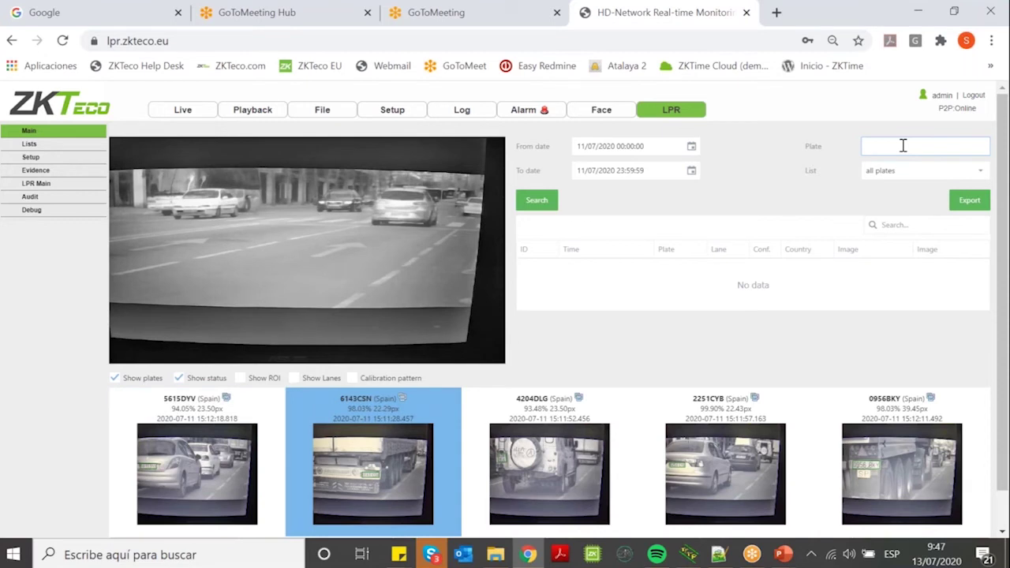
Search the records for plates containing 614 and enlarge the first result's capture.
{"action": "type", "text": "614"}
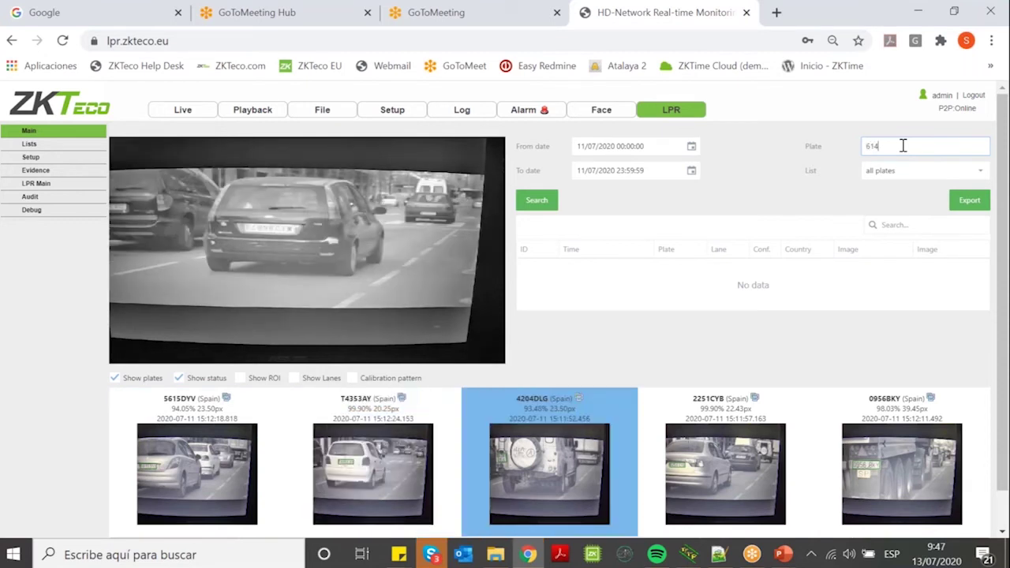
{"action": "left_click", "coordinate": [537, 204]}
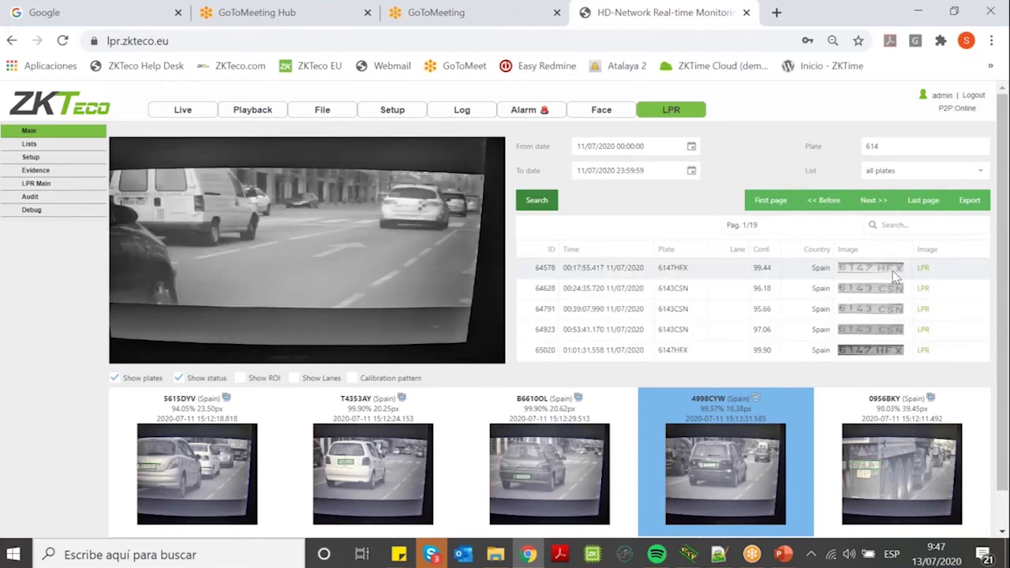
{"action": "left_click", "coordinate": [892, 270]}
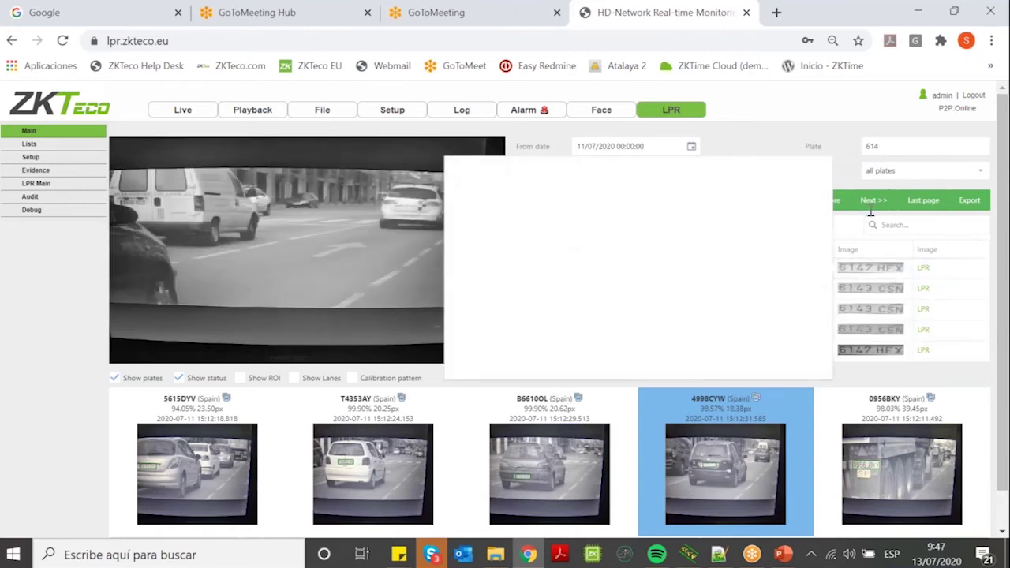
{"action": "left_click", "coordinate": [852, 146]}
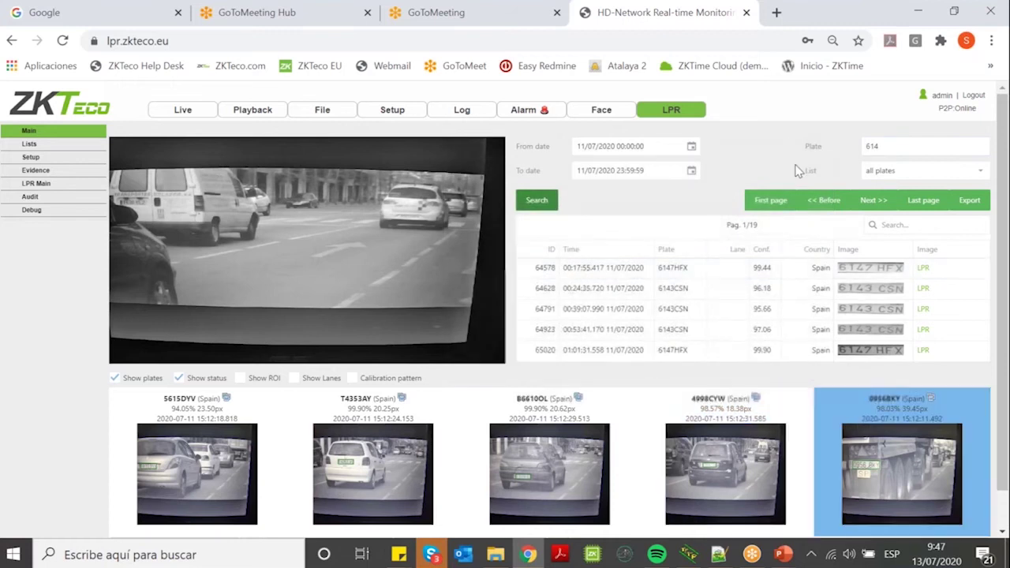
{"action": "left_click", "coordinate": [878, 274]}
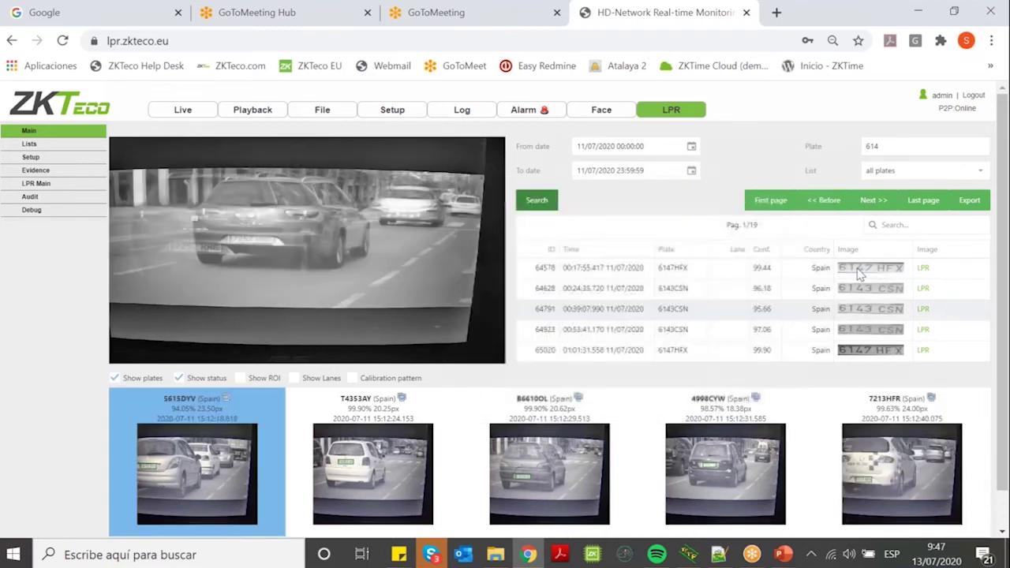
View the enlarged captures of the 6147HFX car and the second result's truck.
{"action": "left_click", "coordinate": [860, 273]}
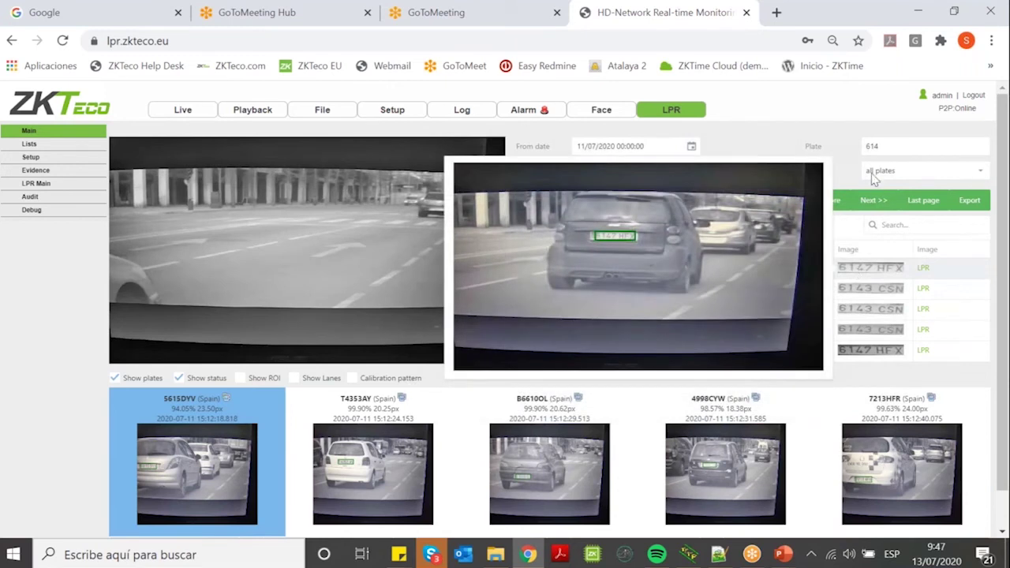
{"action": "left_click", "coordinate": [880, 147]}
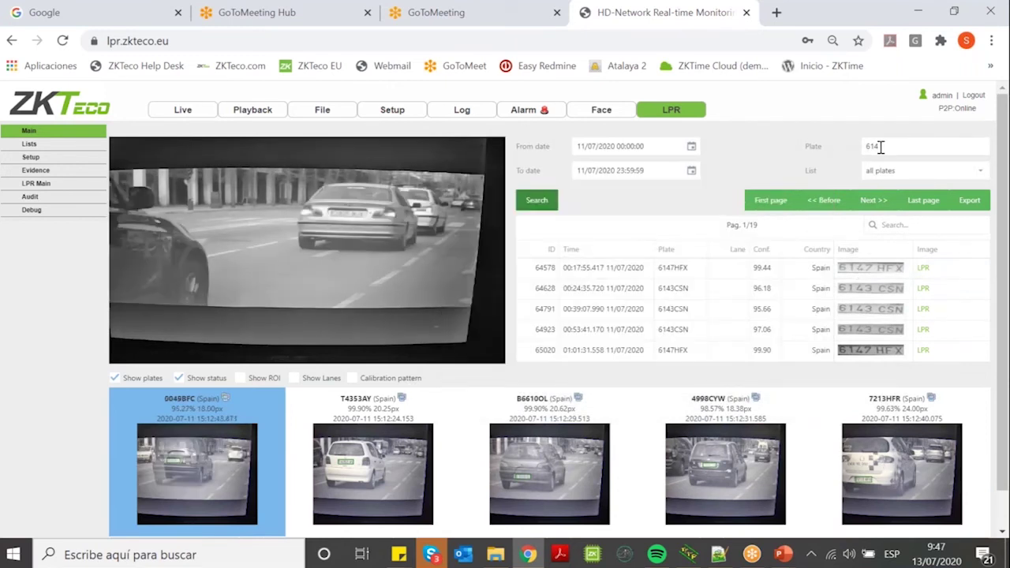
{"action": "left_click", "coordinate": [883, 270]}
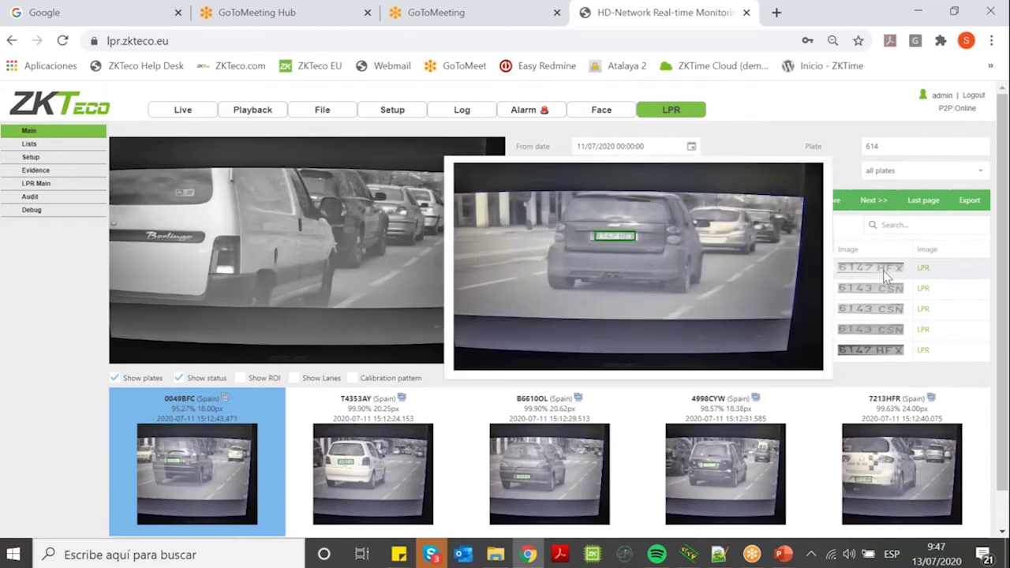
{"action": "left_click", "coordinate": [889, 290]}
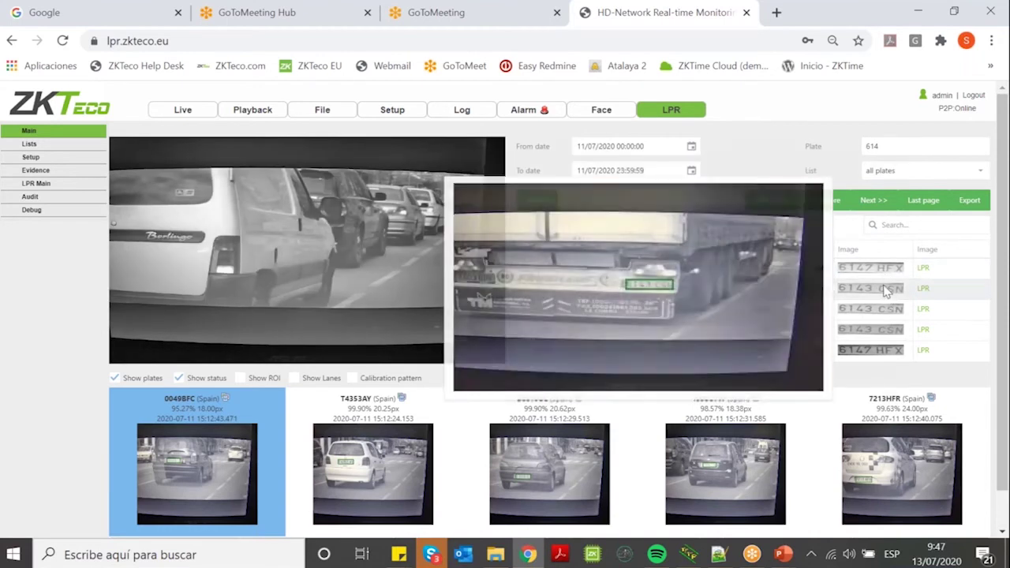
{"action": "left_click", "coordinate": [886, 144]}
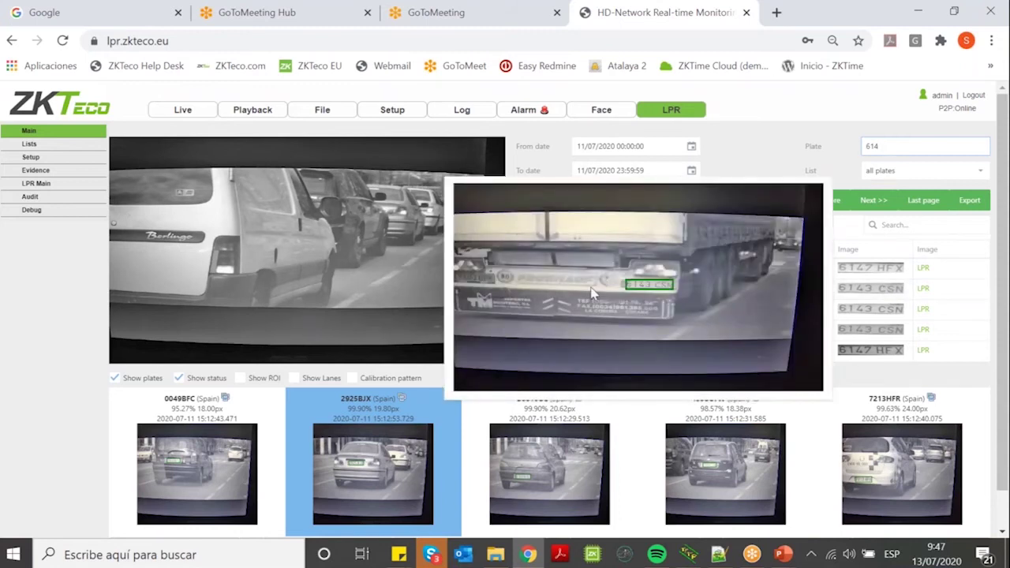
Go to the Lists page from the LPR left menu.
{"action": "mouse_move", "coordinate": [847, 311]}
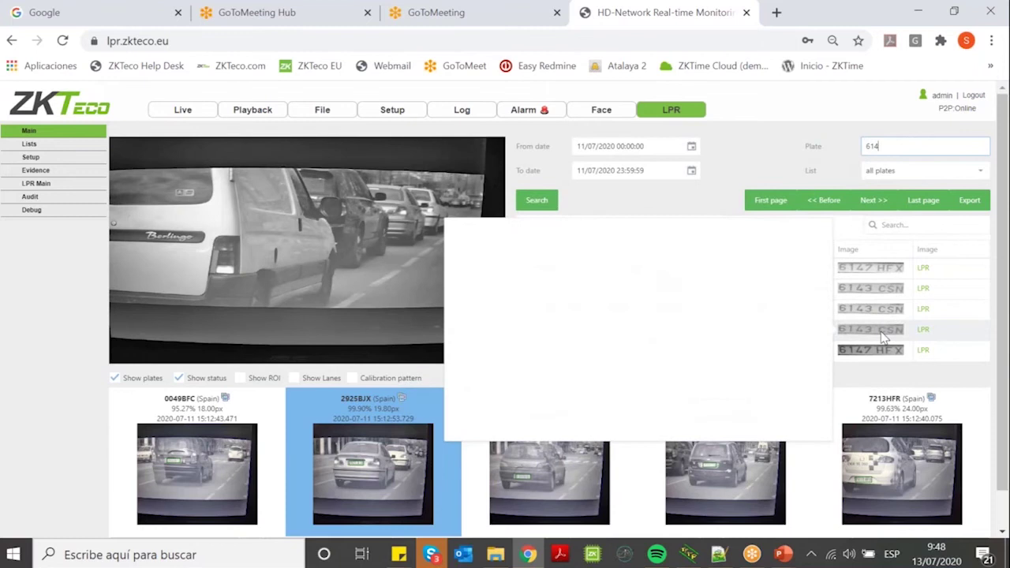
{"action": "mouse_move", "coordinate": [884, 338]}
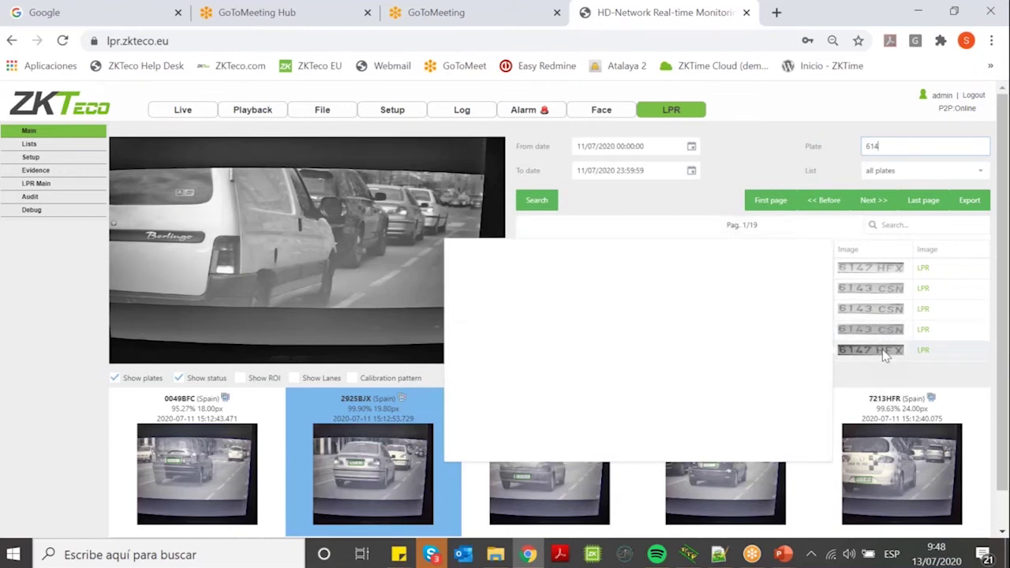
{"action": "mouse_move", "coordinate": [884, 355]}
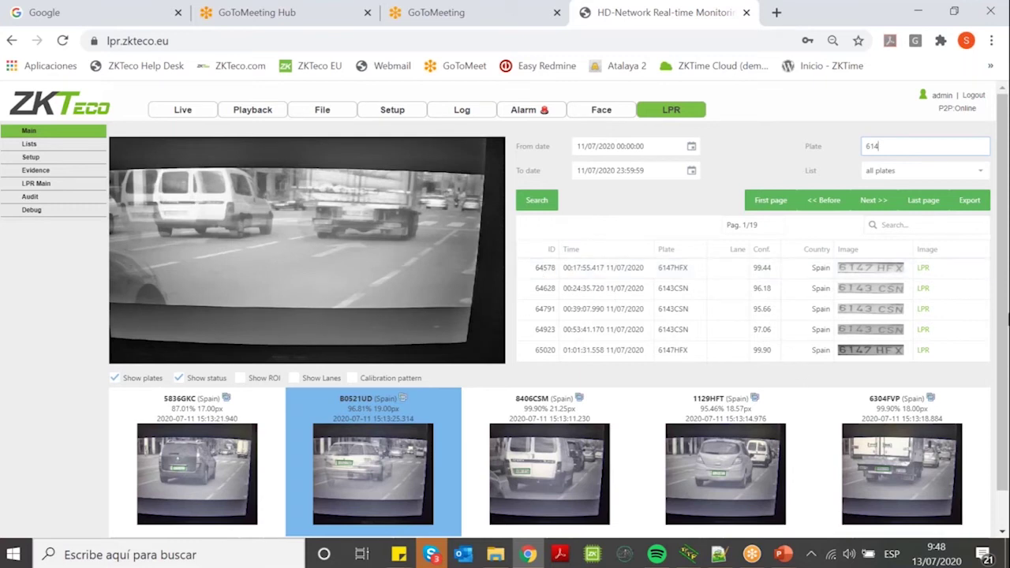
{"action": "scroll", "coordinate": [1004, 284], "scroll_direction": "down", "scroll_amount": 1}
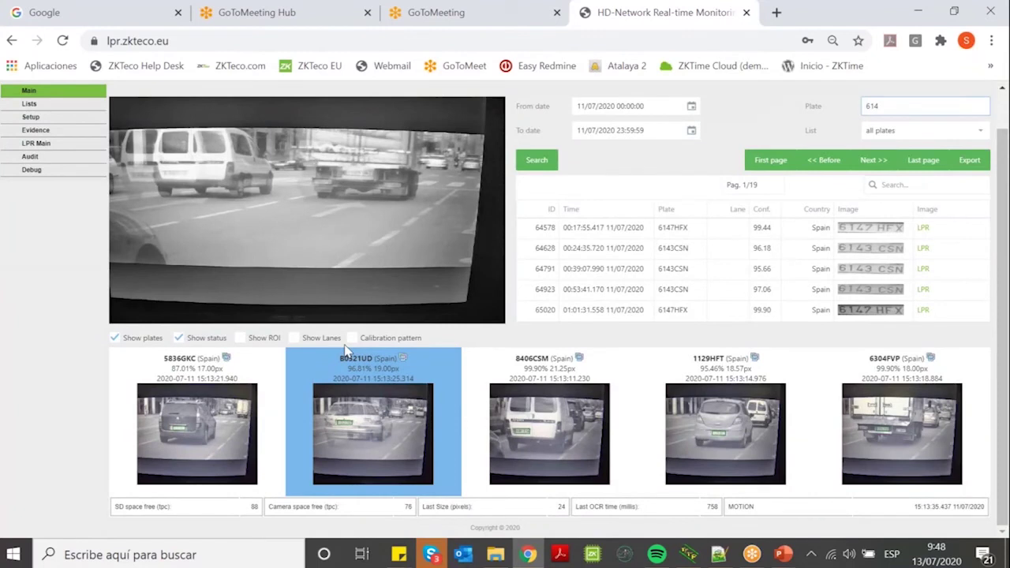
{"action": "scroll", "coordinate": [93, 154], "scroll_direction": "up", "scroll_amount": 1}
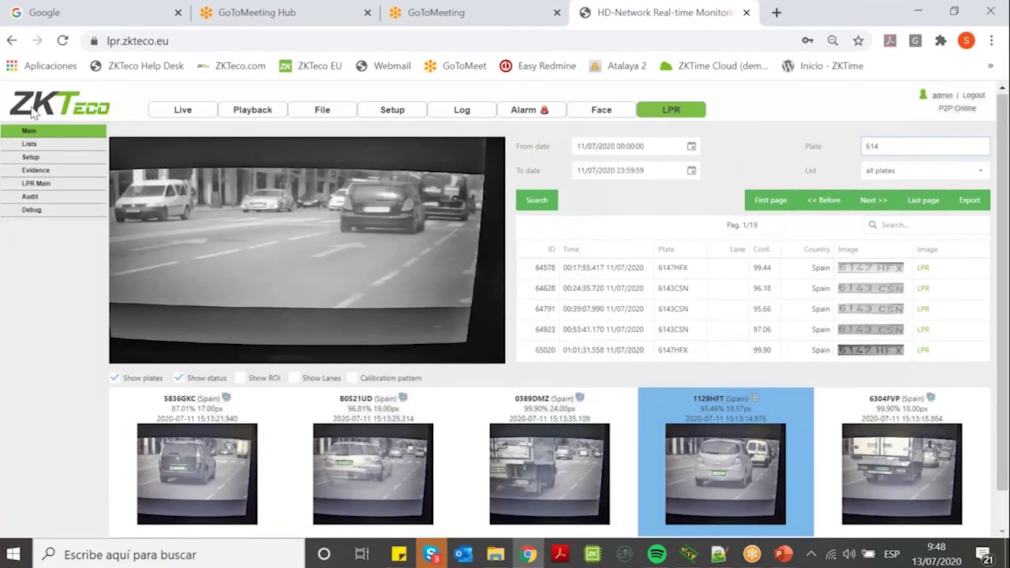
{"action": "left_click", "coordinate": [370, 236]}
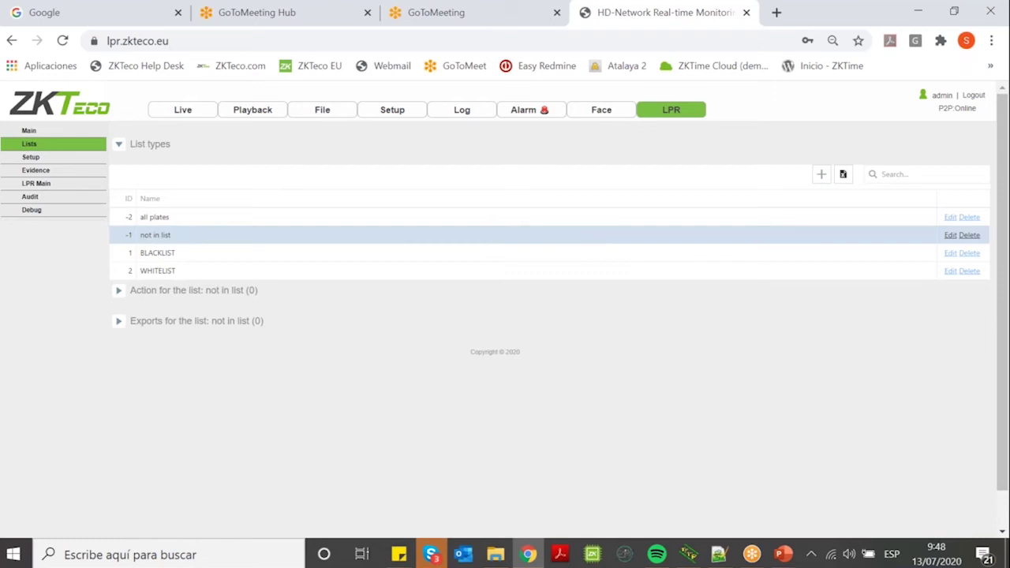
Inspect the all plates, not in list, WHITELIST and BLACKLIST lists, ending on BLACKLIST.
{"action": "left_click", "coordinate": [188, 219]}
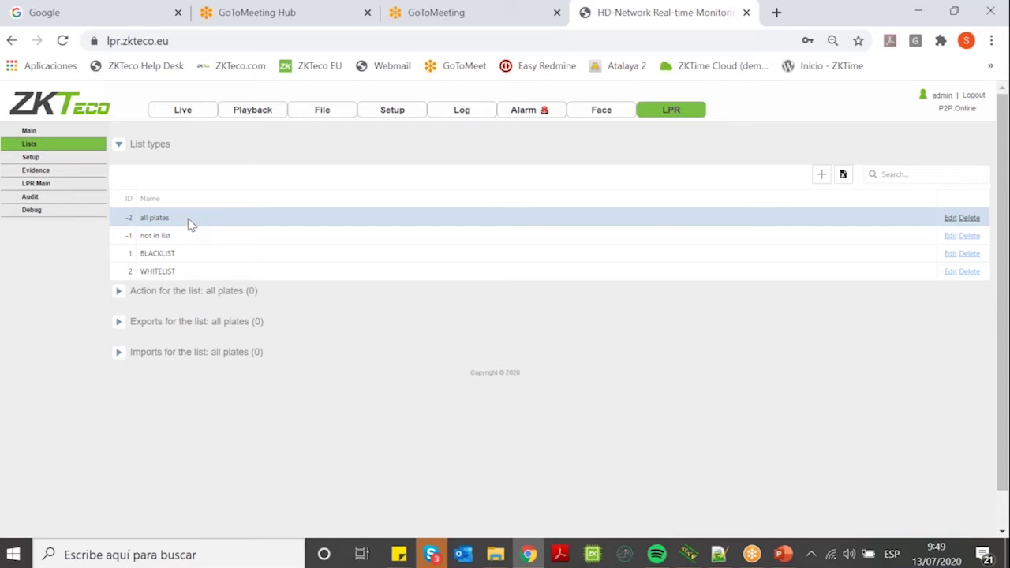
{"action": "left_click", "coordinate": [179, 236]}
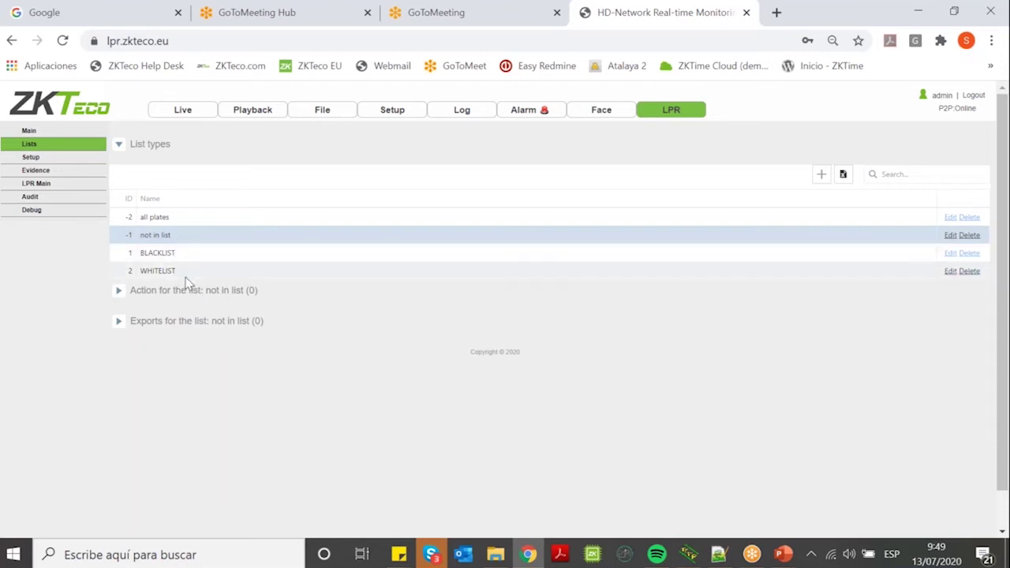
{"action": "left_click", "coordinate": [186, 276]}
{"action": "left_click", "coordinate": [188, 254]}
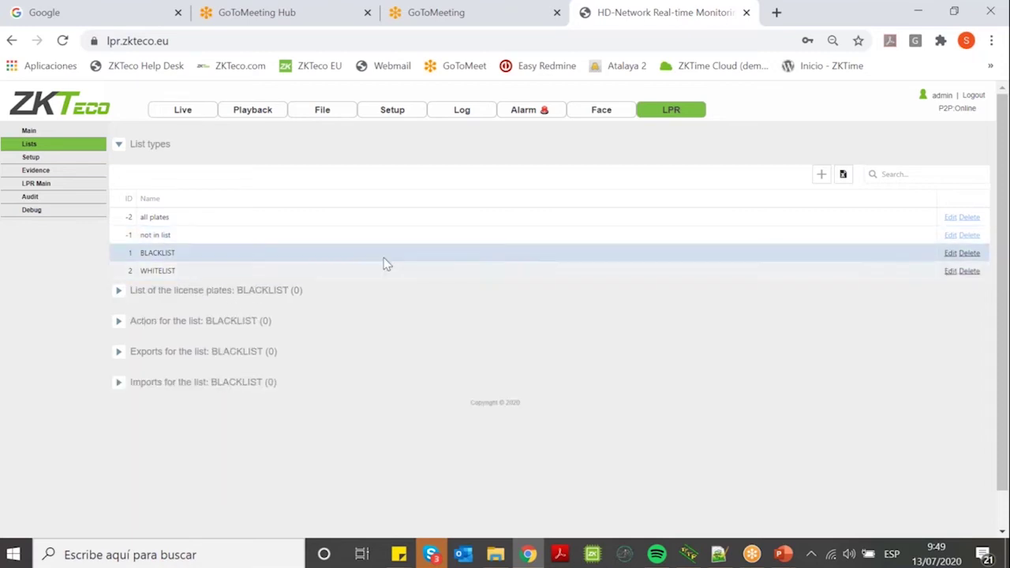
Add and save a list type named 'new one list', then open the WHITELIST settings.
{"action": "left_click", "coordinate": [820, 175]}
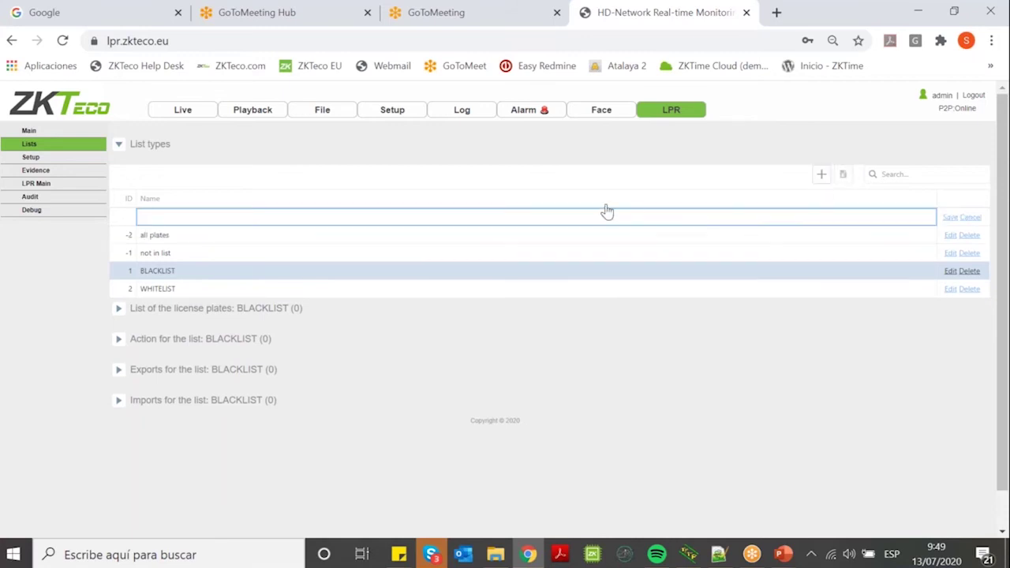
{"action": "type", "text": "new one list"}
{"action": "left_click", "coordinate": [950, 218]}
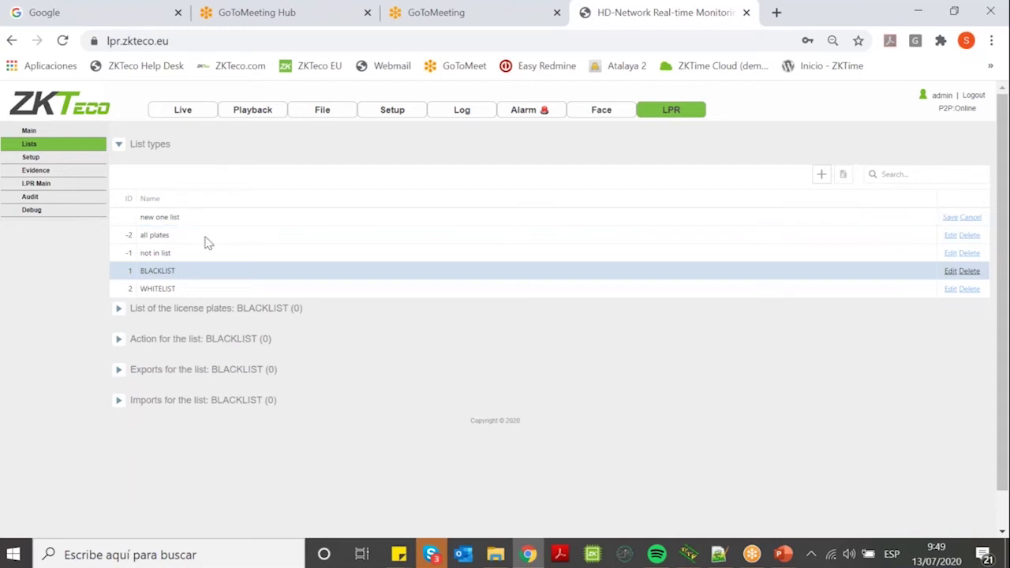
{"action": "left_click", "coordinate": [952, 218]}
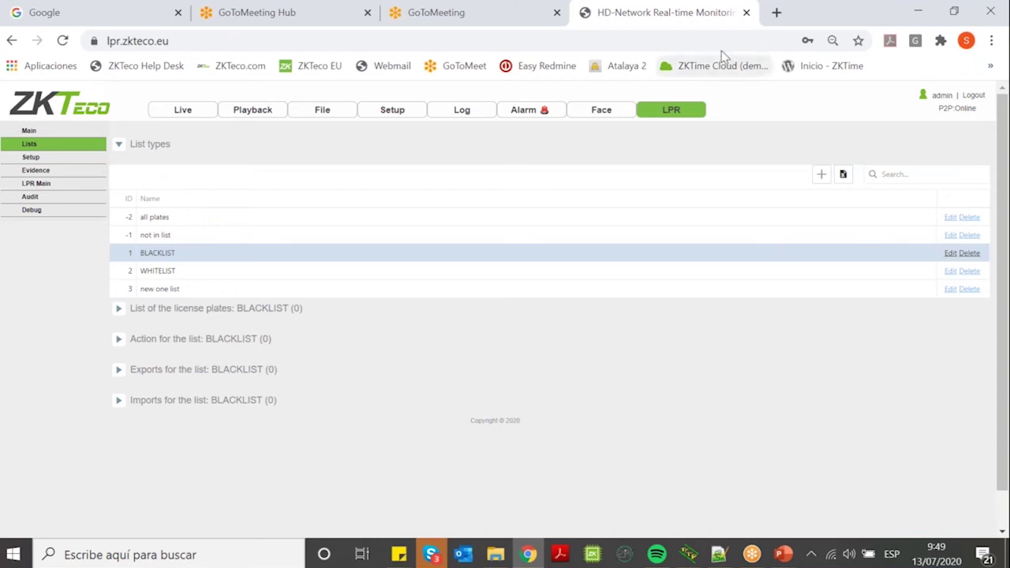
{"action": "left_click_drag", "start_coordinate": [163, 253], "coordinate": [157, 253]}
{"action": "left_click", "coordinate": [160, 272]}
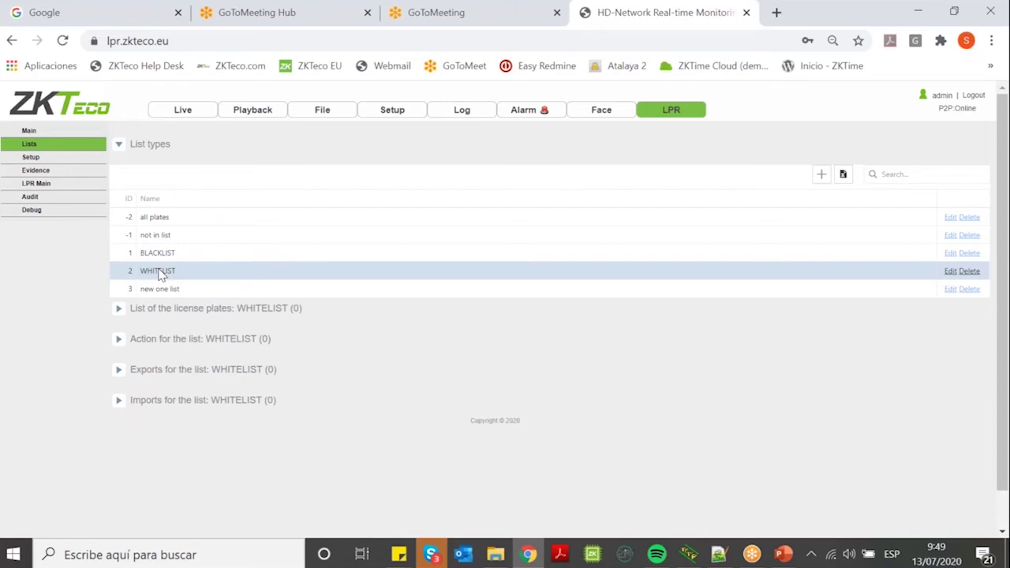
{"action": "left_click", "coordinate": [119, 311]}
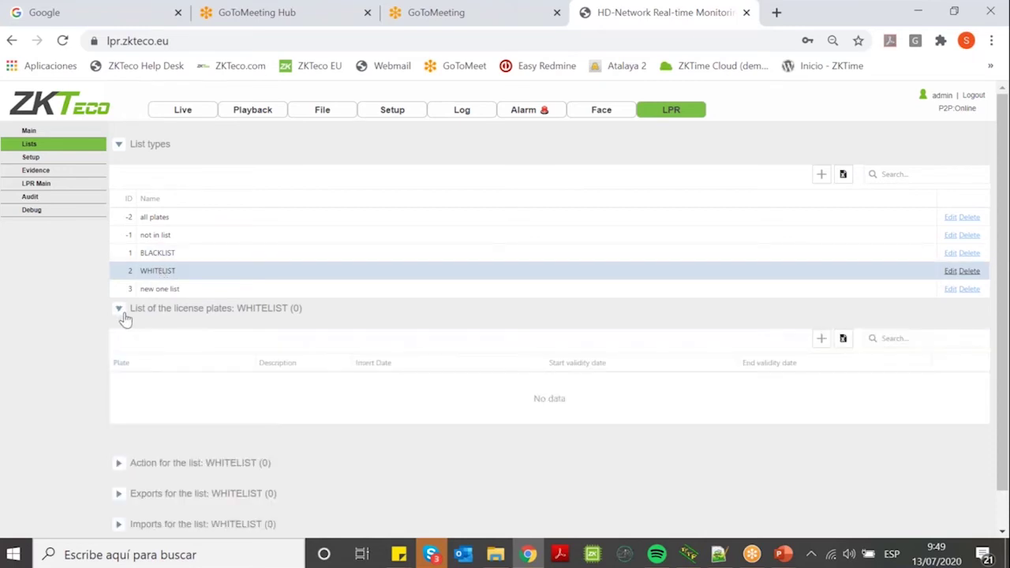
{"action": "scroll", "coordinate": [758, 379], "scroll_direction": "down", "scroll_amount": 1}
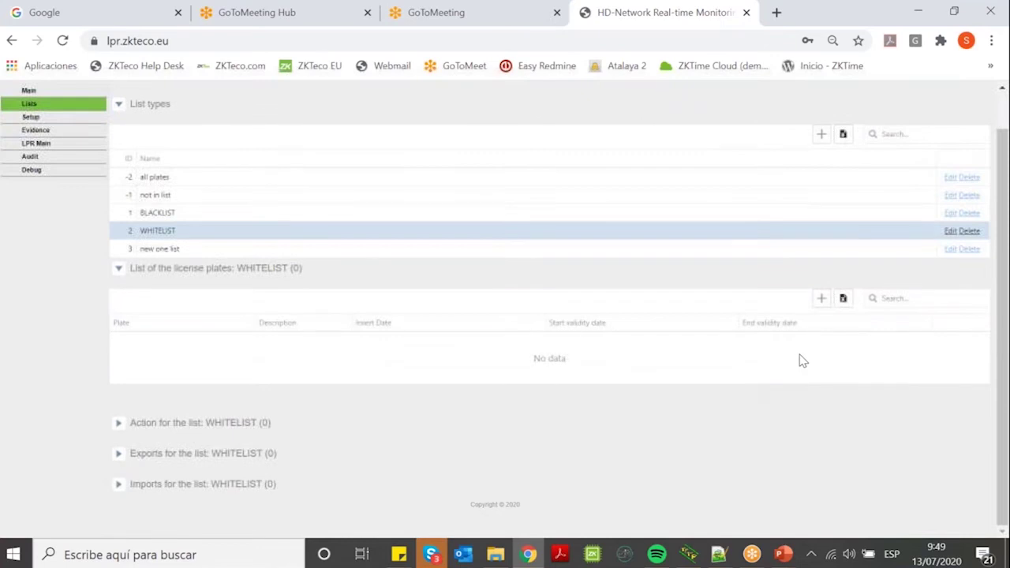
{"action": "left_click", "coordinate": [822, 299]}
{"action": "type", "text": "2345tfg"}
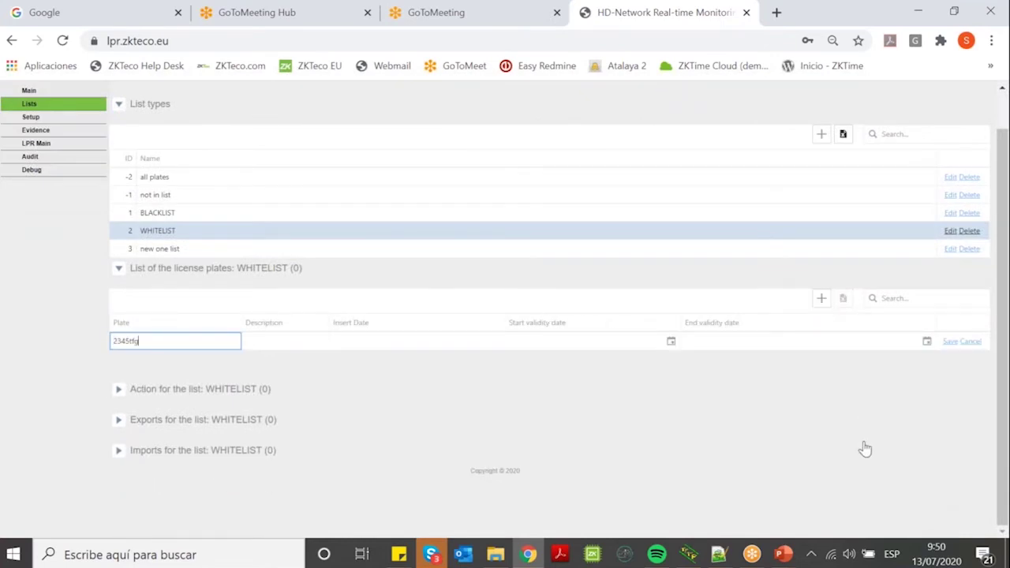
{"action": "left_click", "coordinate": [299, 341]}
{"action": "type", "text": "my car"}
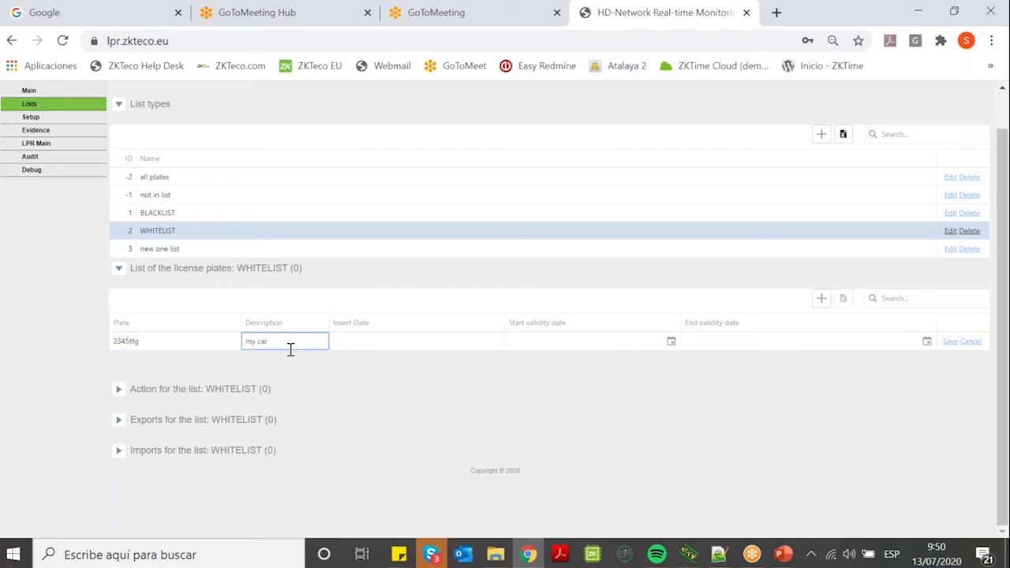
{"action": "left_click", "coordinate": [489, 350]}
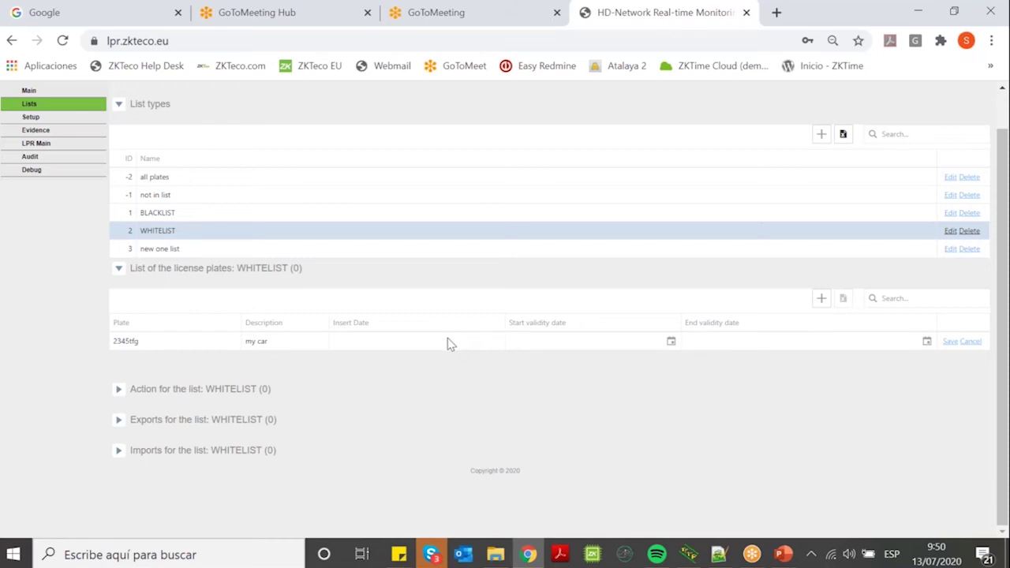
{"action": "left_click", "coordinate": [671, 344]}
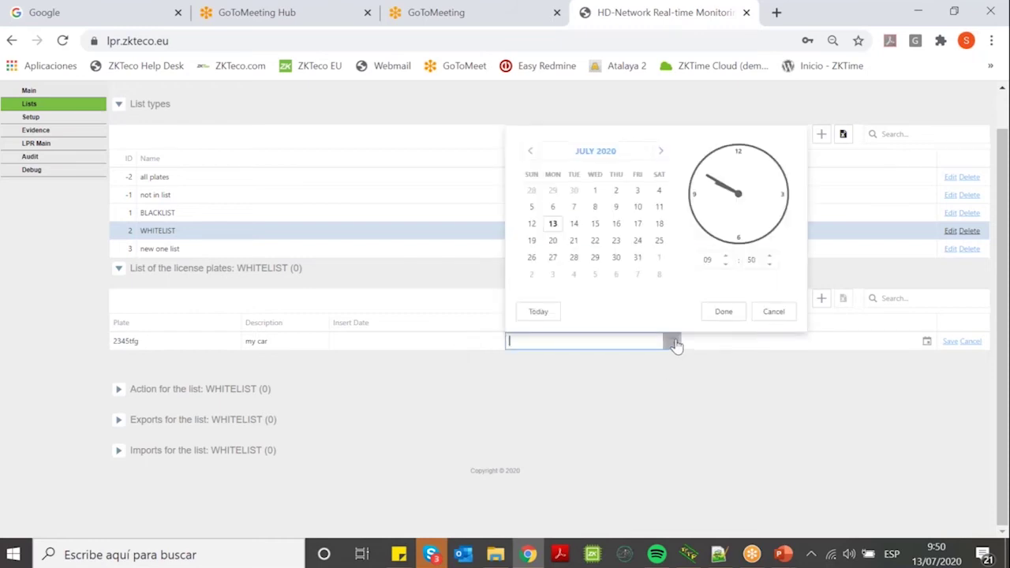
{"action": "left_click", "coordinate": [728, 317]}
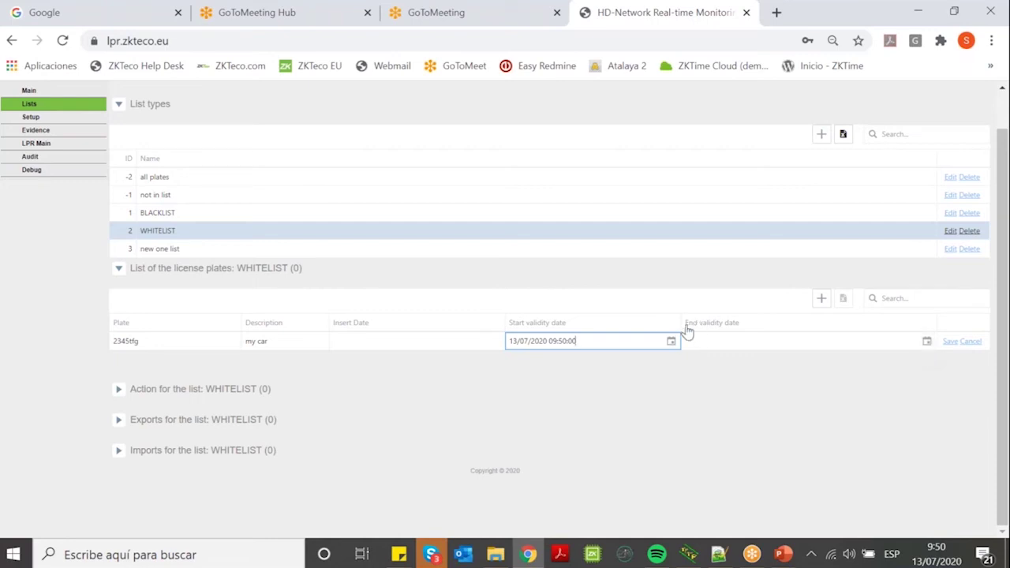
{"action": "left_click", "coordinate": [951, 344]}
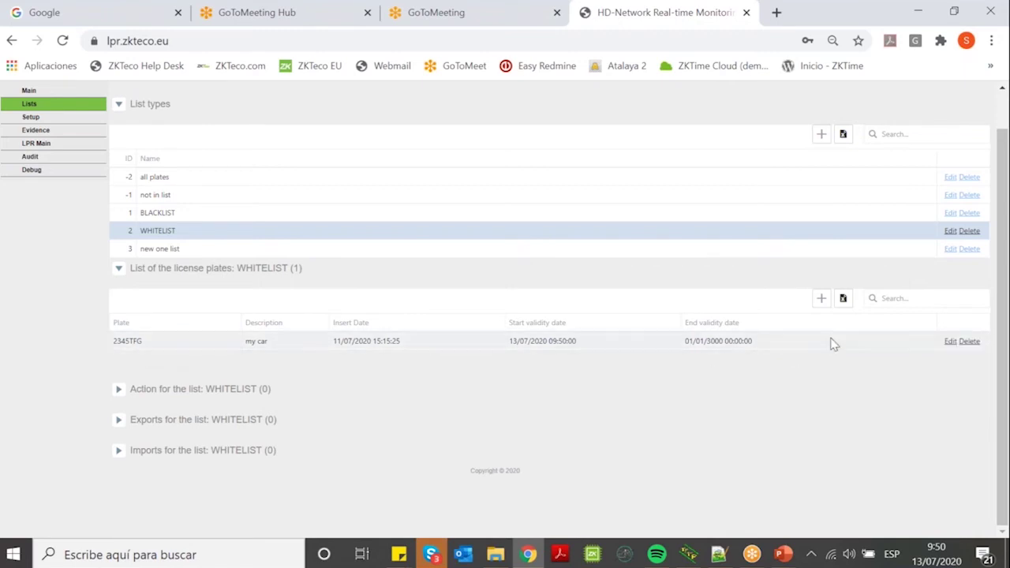
Export the WHITELIST plates to an Excel file and expand the list's Imports section.
{"action": "left_click", "coordinate": [843, 301]}
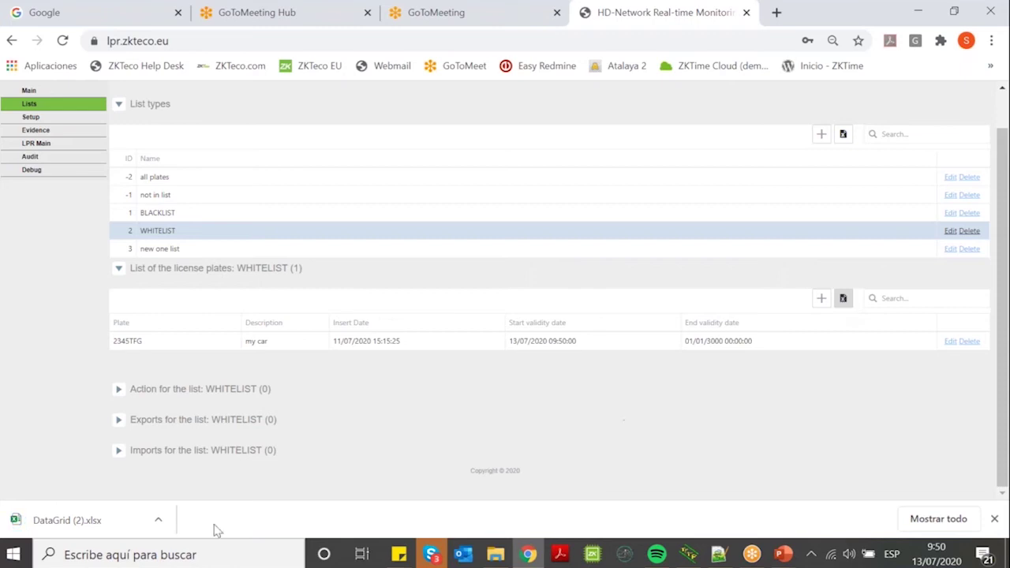
{"action": "left_click", "coordinate": [994, 518]}
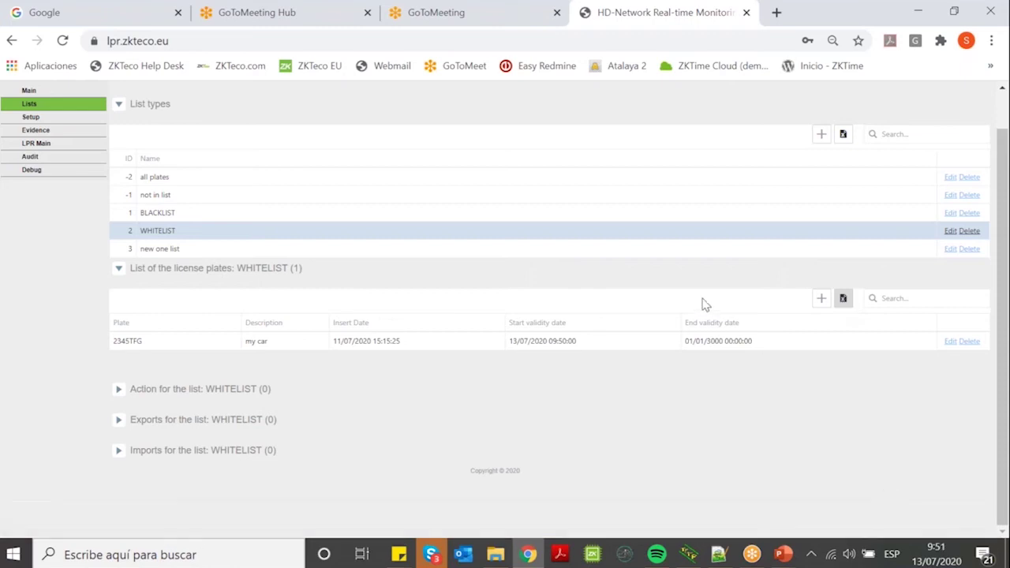
{"action": "left_click", "coordinate": [189, 453]}
{"action": "scroll", "coordinate": [190, 456], "scroll_direction": "down", "scroll_amount": 2}
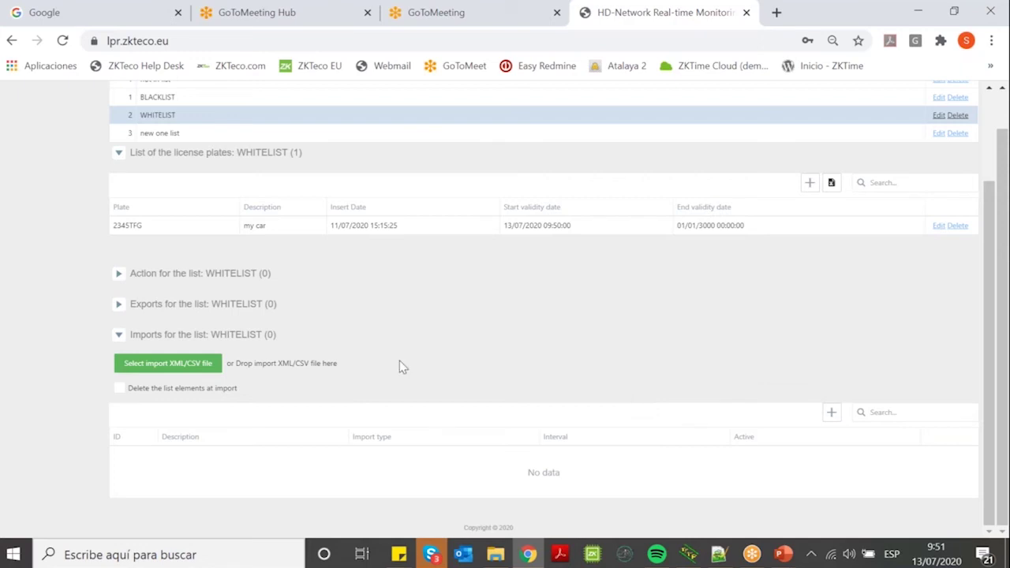
Add a new WHITELIST action and set its type to IO.
{"action": "left_click", "coordinate": [119, 277]}
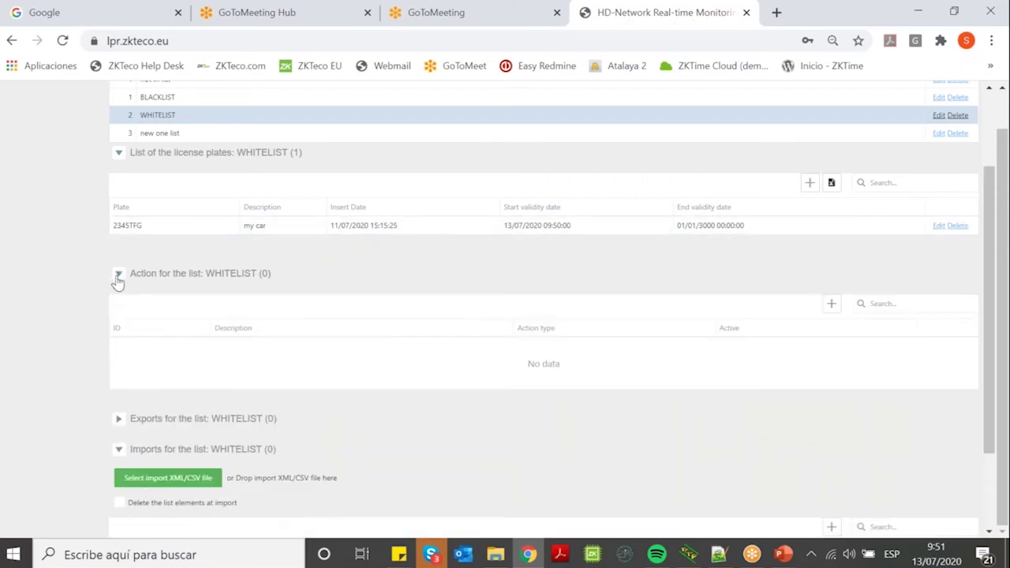
{"action": "scroll", "coordinate": [636, 319], "scroll_direction": "down", "scroll_amount": 2}
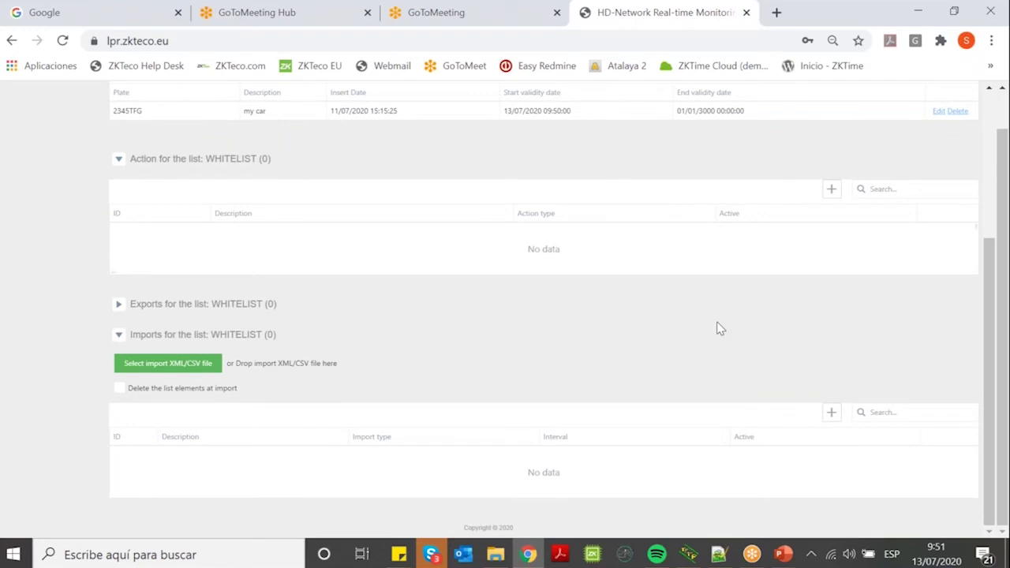
{"action": "left_click", "coordinate": [831, 190]}
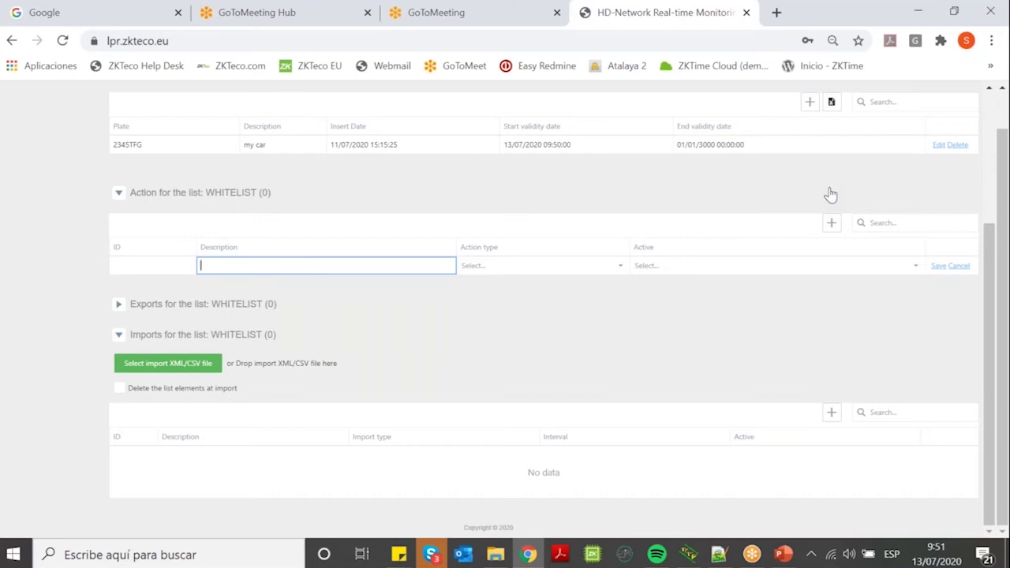
{"action": "left_click", "coordinate": [917, 272]}
{"action": "left_click", "coordinate": [619, 268]}
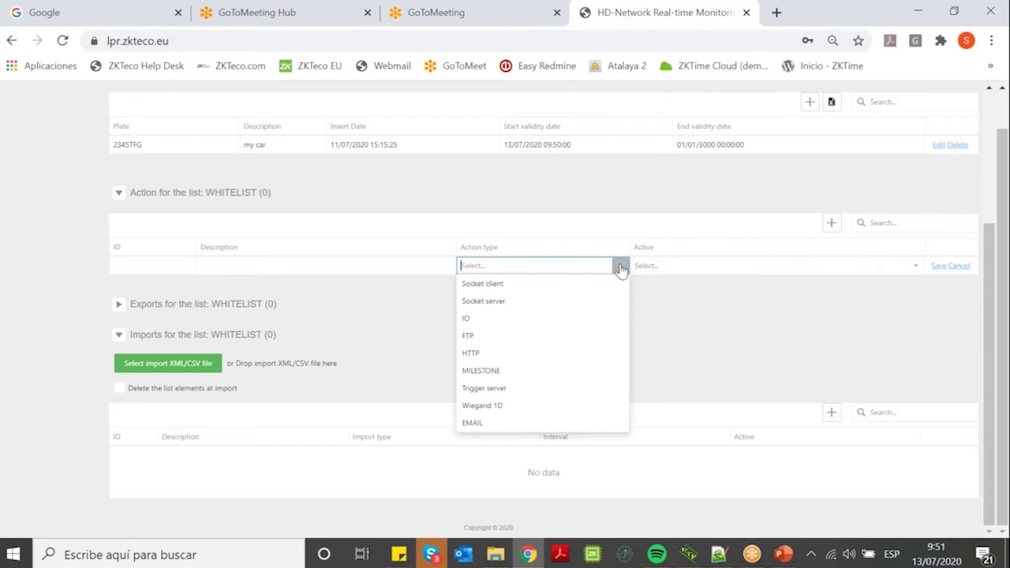
{"action": "left_click", "coordinate": [466, 323]}
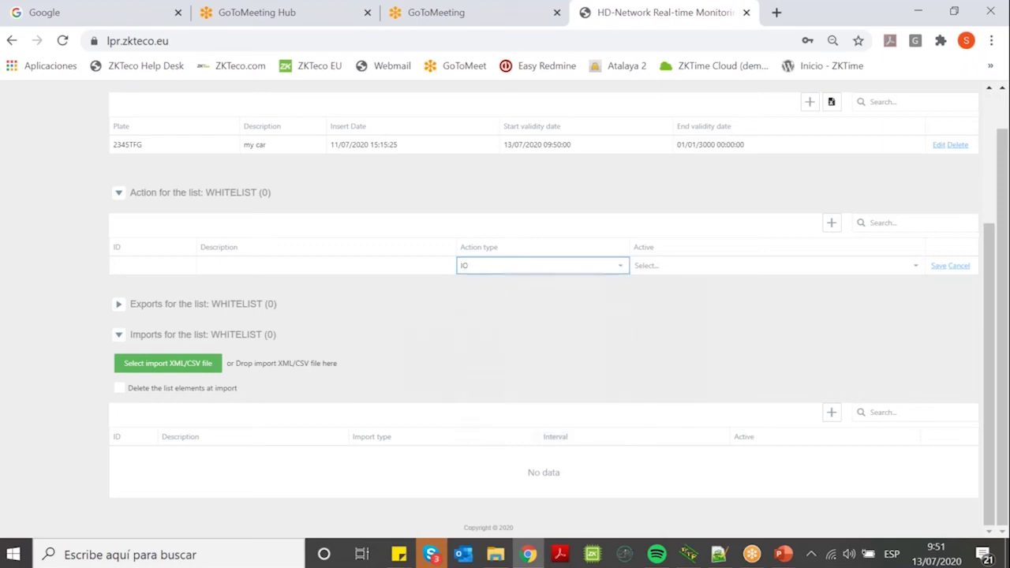
Describe the action as 'open barrier', enable and save it, then start another action.
{"action": "left_click", "coordinate": [348, 268]}
{"action": "type", "text": "open barric"}
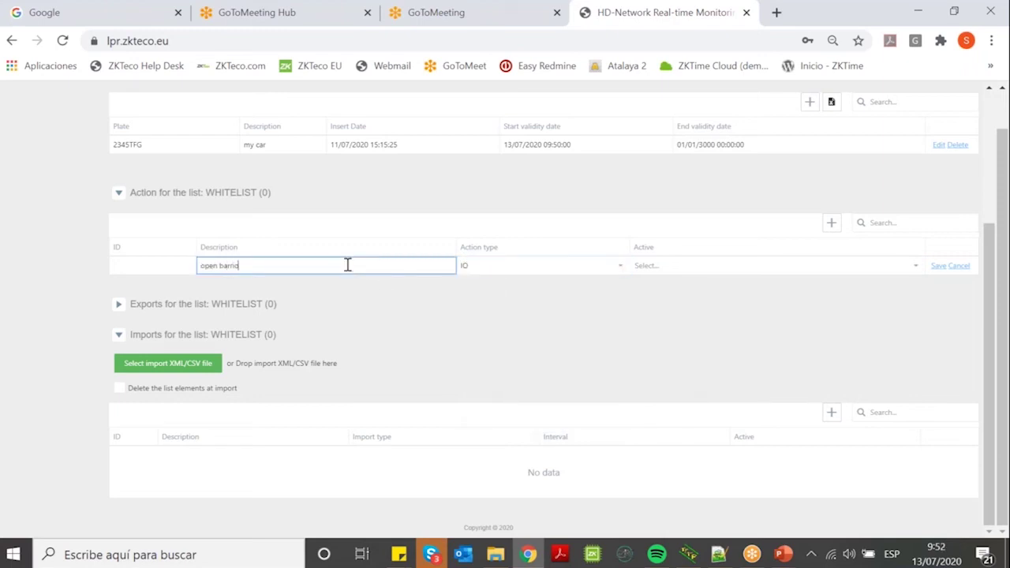
{"action": "key", "text": "BackSpace"}
{"action": "type", "text": "er"}
{"action": "left_click", "coordinate": [750, 265]}
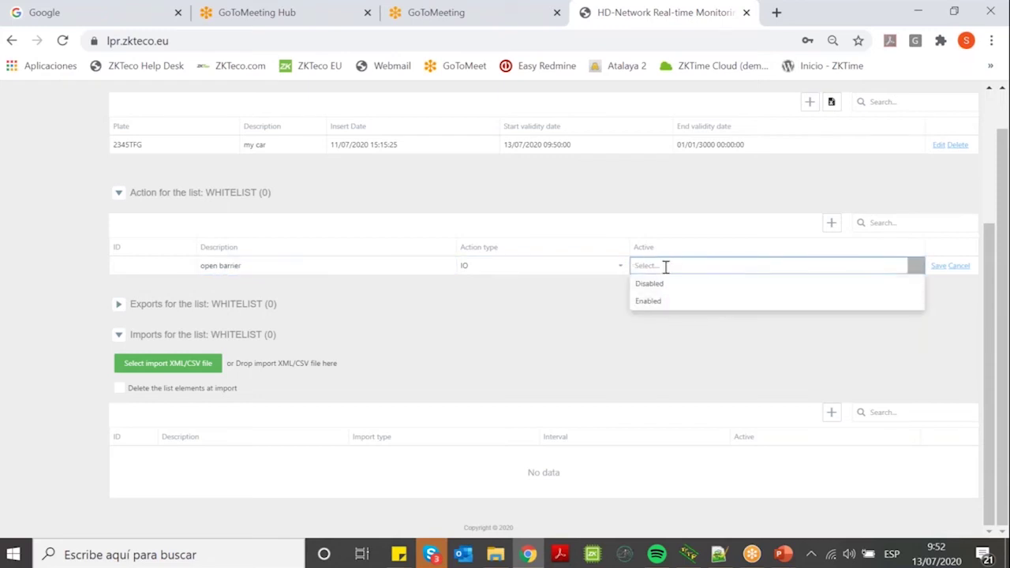
{"action": "left_click", "coordinate": [648, 301]}
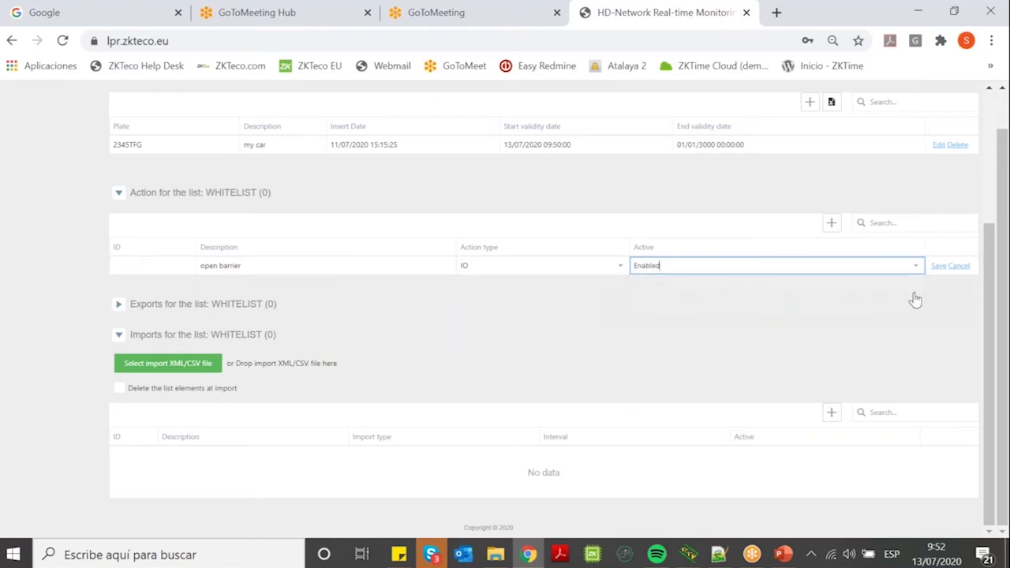
{"action": "left_click", "coordinate": [938, 266]}
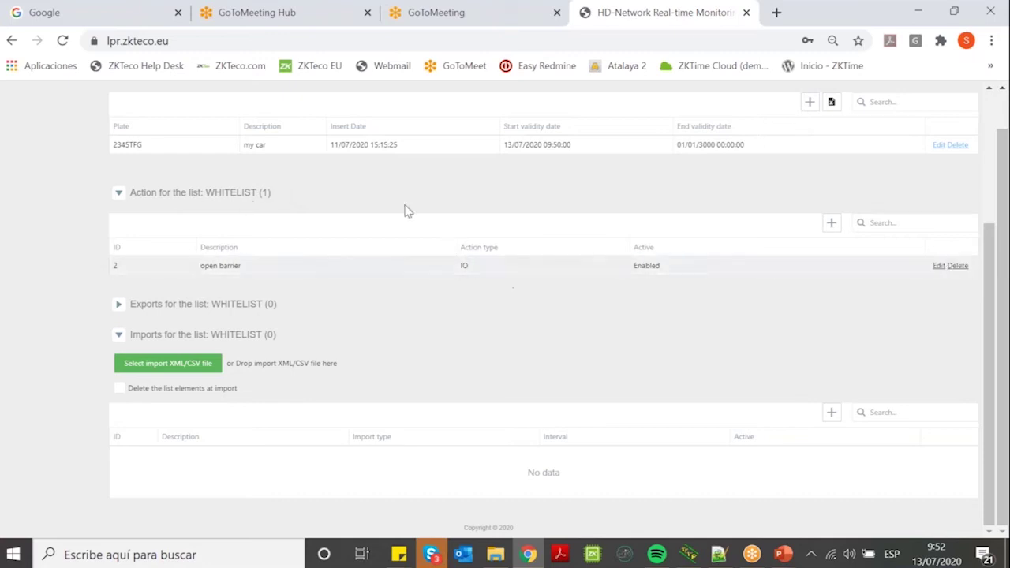
{"action": "left_click", "coordinate": [831, 224]}
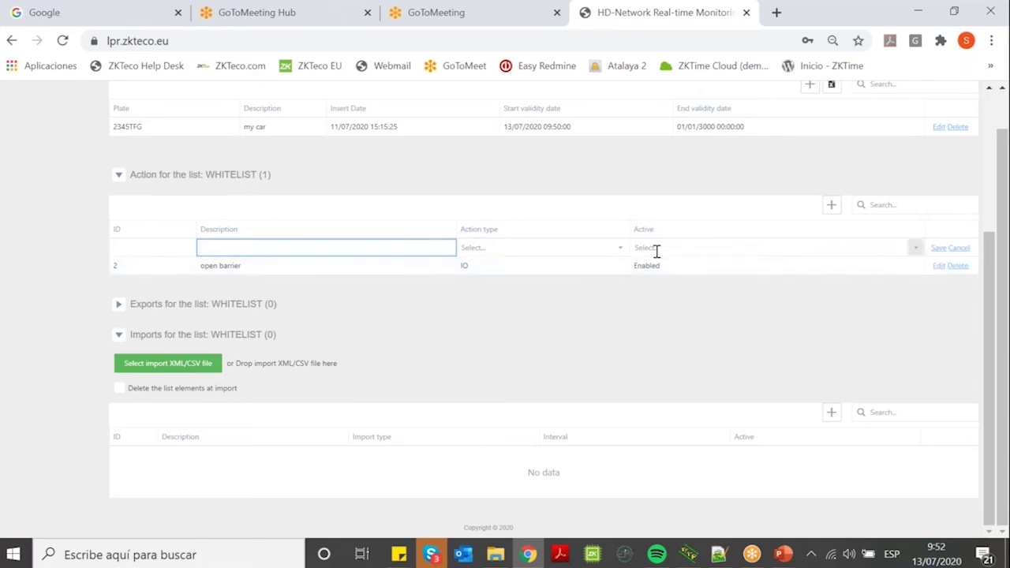
Set the new action row to type EMAIL, description 'send email', Active Enabled, and save it.
{"action": "left_click", "coordinate": [619, 249]}
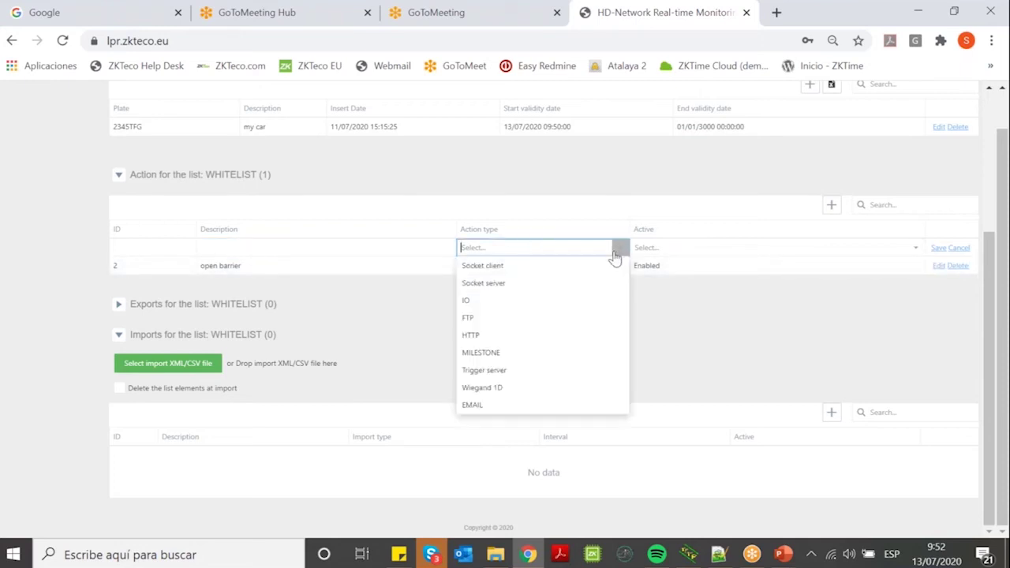
{"action": "left_click", "coordinate": [508, 410]}
{"action": "left_click", "coordinate": [294, 250]}
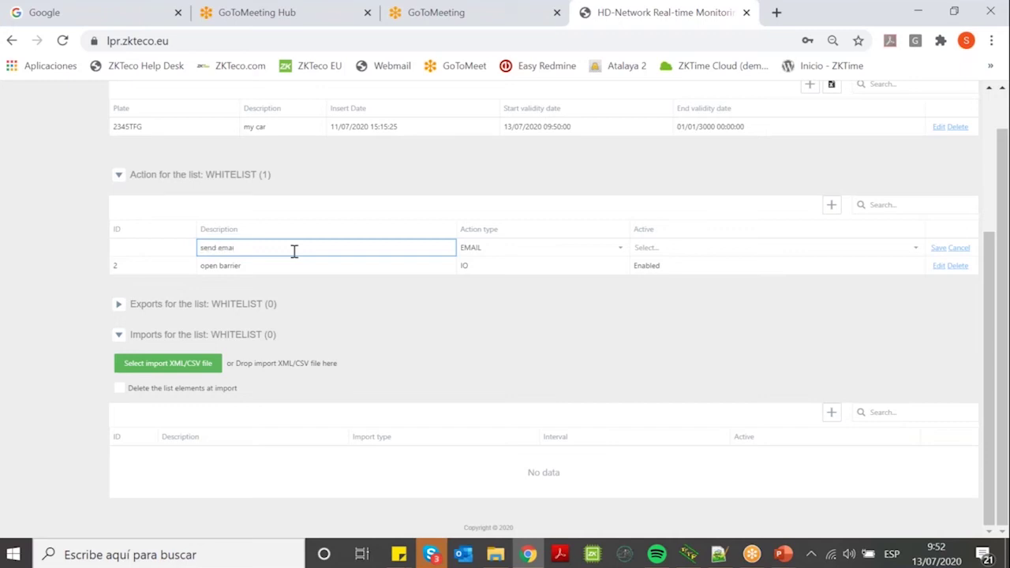
{"action": "left_click", "coordinate": [670, 251]}
{"action": "left_click", "coordinate": [746, 283]}
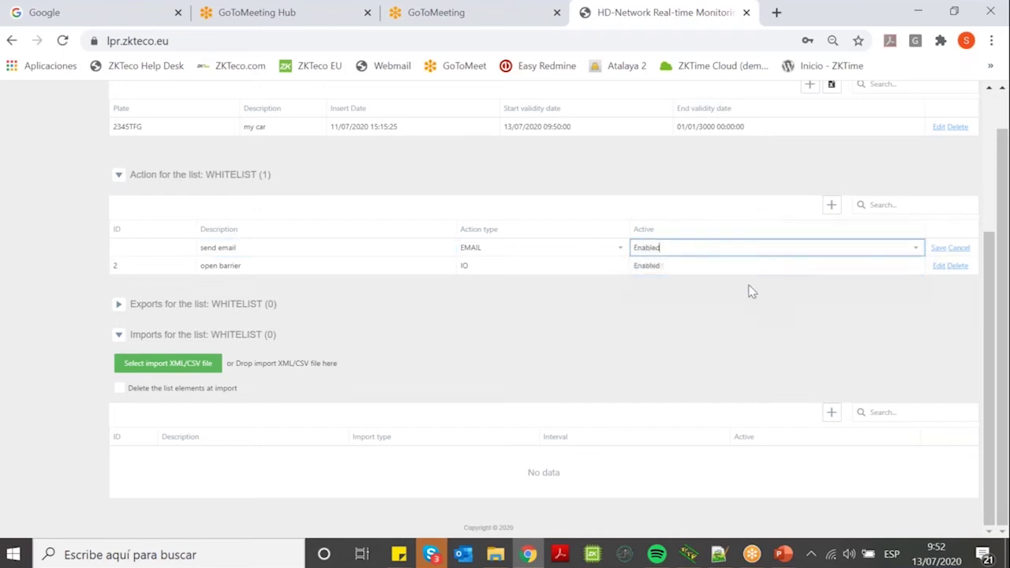
{"action": "left_click", "coordinate": [938, 248]}
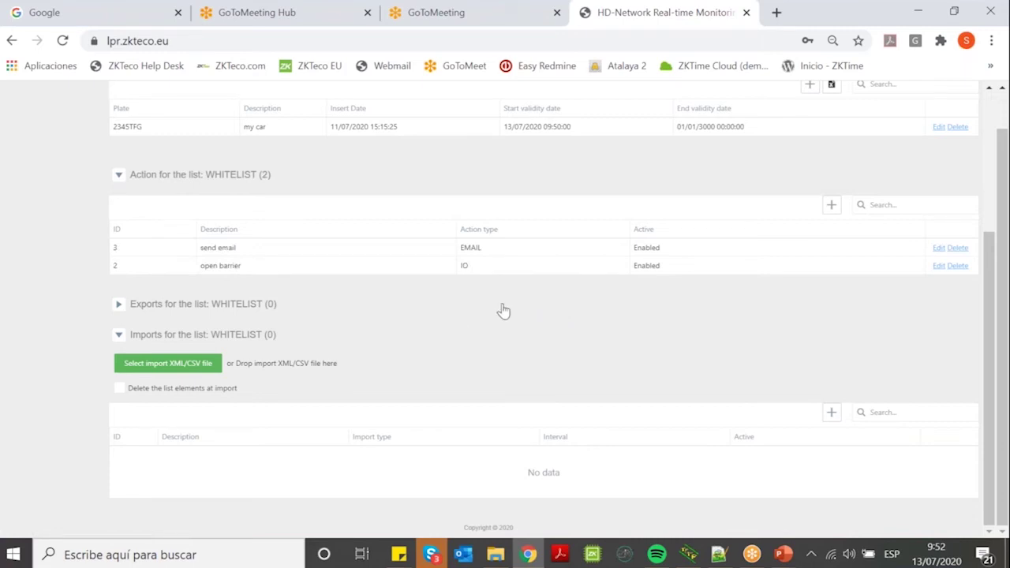
{"action": "scroll", "coordinate": [503, 311], "scroll_direction": "up", "scroll_amount": 3}
{"action": "scroll", "coordinate": [484, 302], "scroll_direction": "down", "scroll_amount": 3}
Add a third action: HTTP type, Enabled, described 'http server', then collapse the Imports section.
{"action": "left_click", "coordinate": [831, 207]}
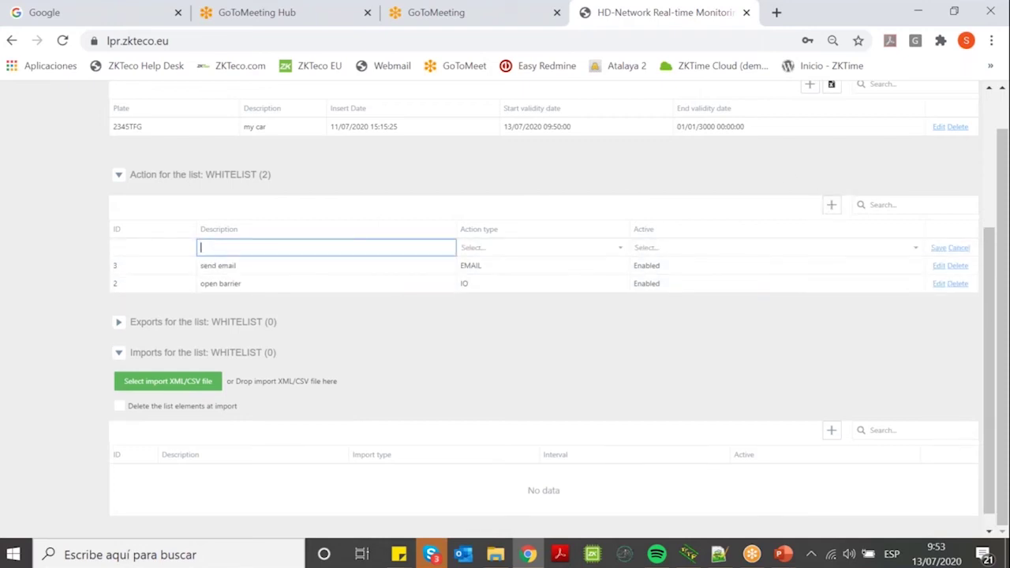
{"action": "left_click", "coordinate": [622, 248]}
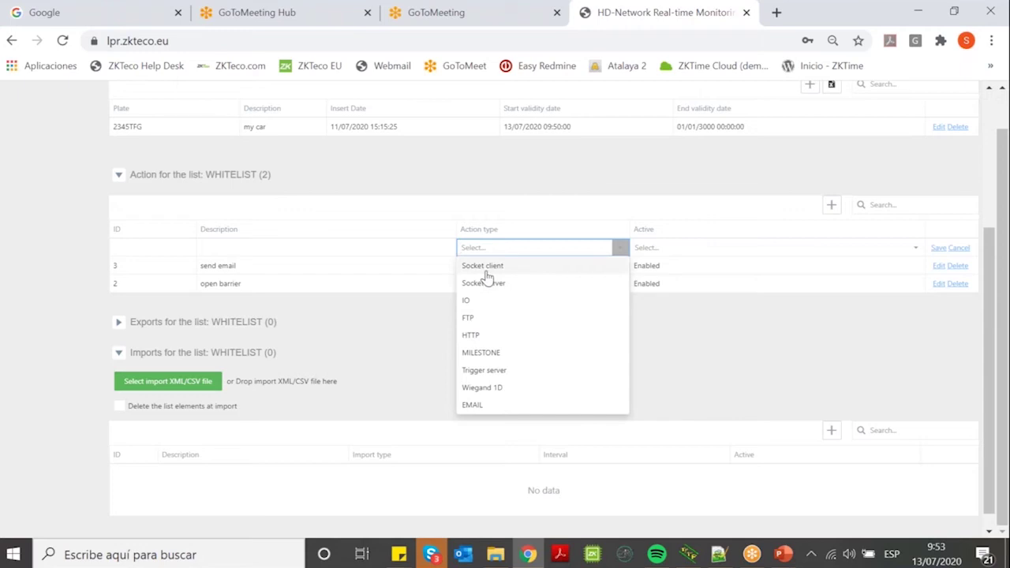
{"action": "left_click", "coordinate": [478, 337]}
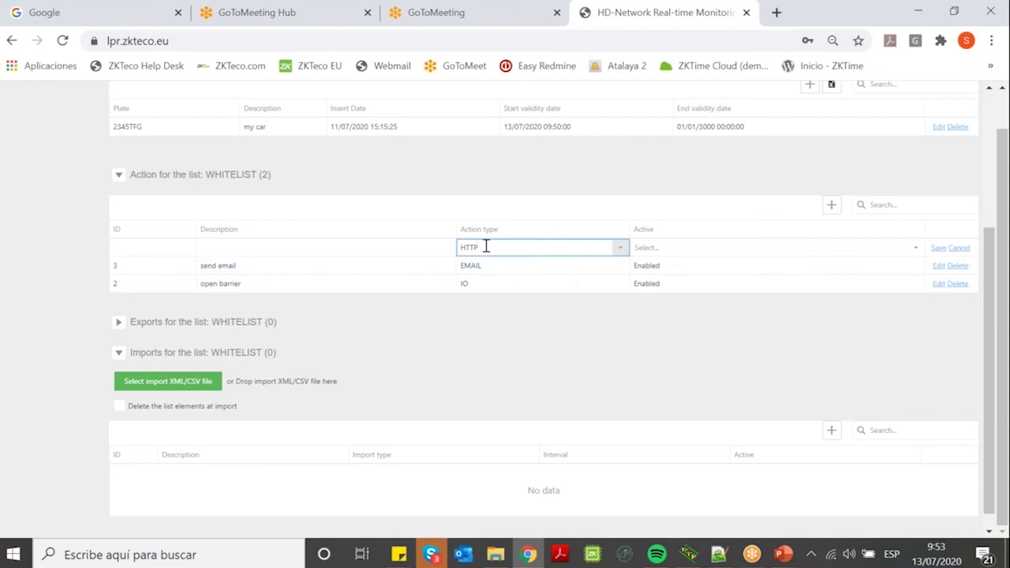
{"action": "left_click", "coordinate": [714, 251]}
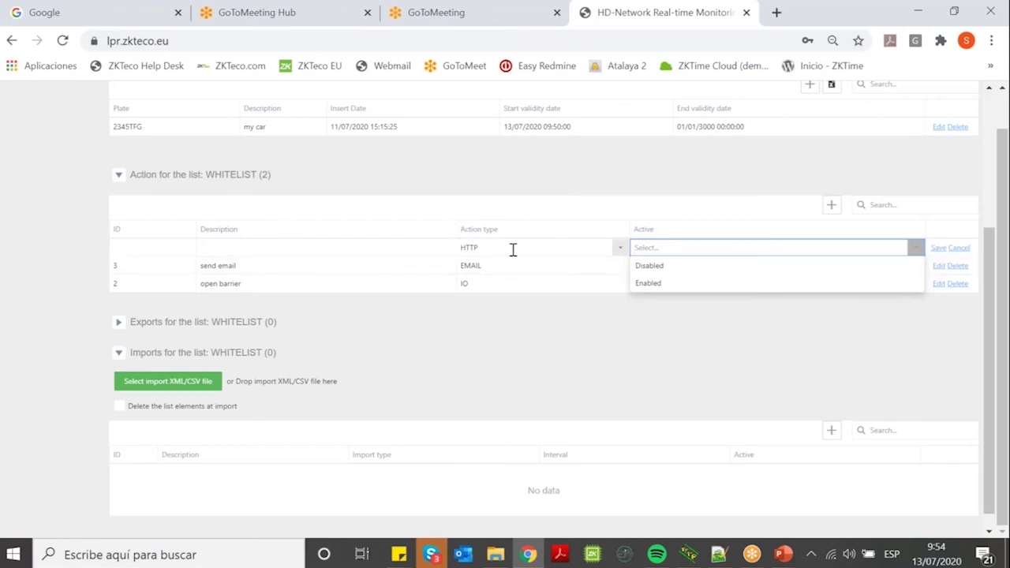
{"action": "left_click", "coordinate": [654, 284]}
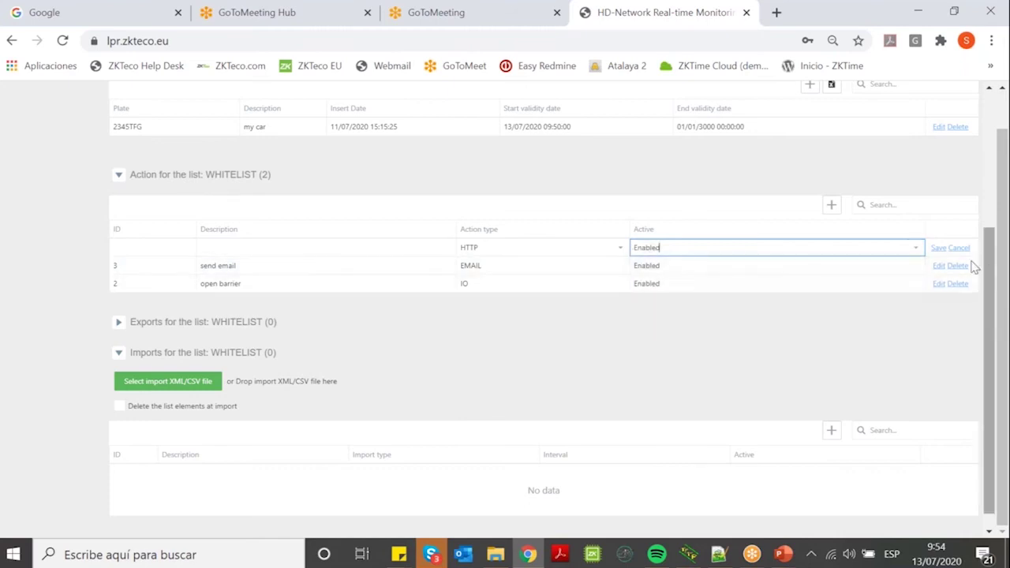
{"action": "left_click", "coordinate": [333, 245]}
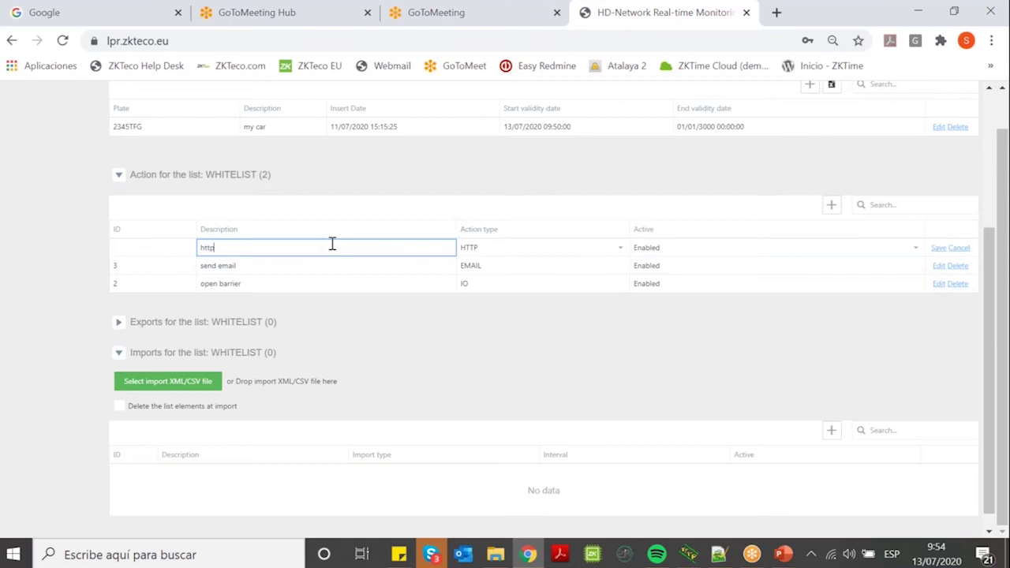
{"action": "type", "text": "http server"}
{"action": "left_click", "coordinate": [558, 353]}
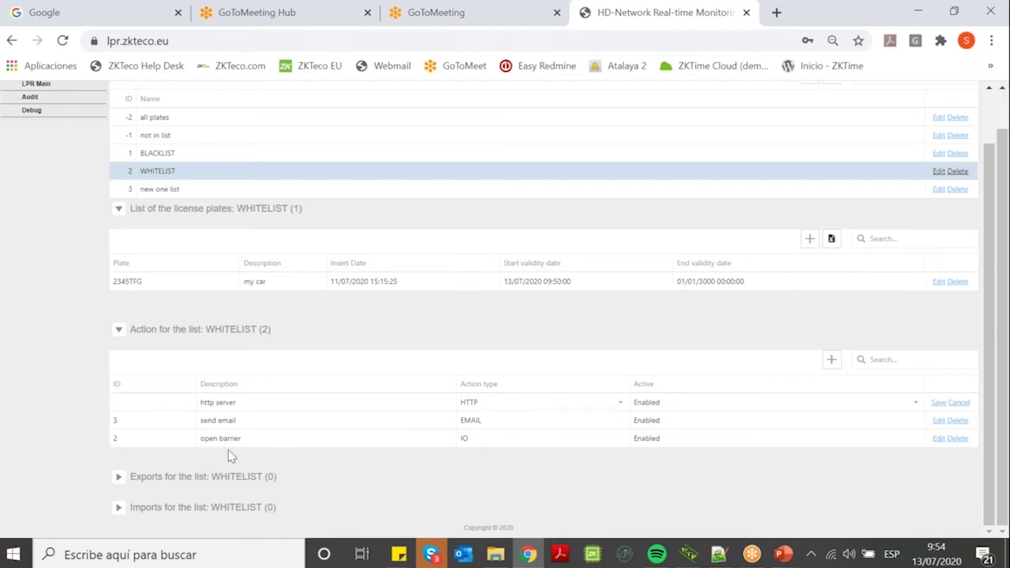
Limit the open barrier action's activation schedule to Tuesday only and save the scheduler.
{"action": "left_click", "coordinate": [372, 438]}
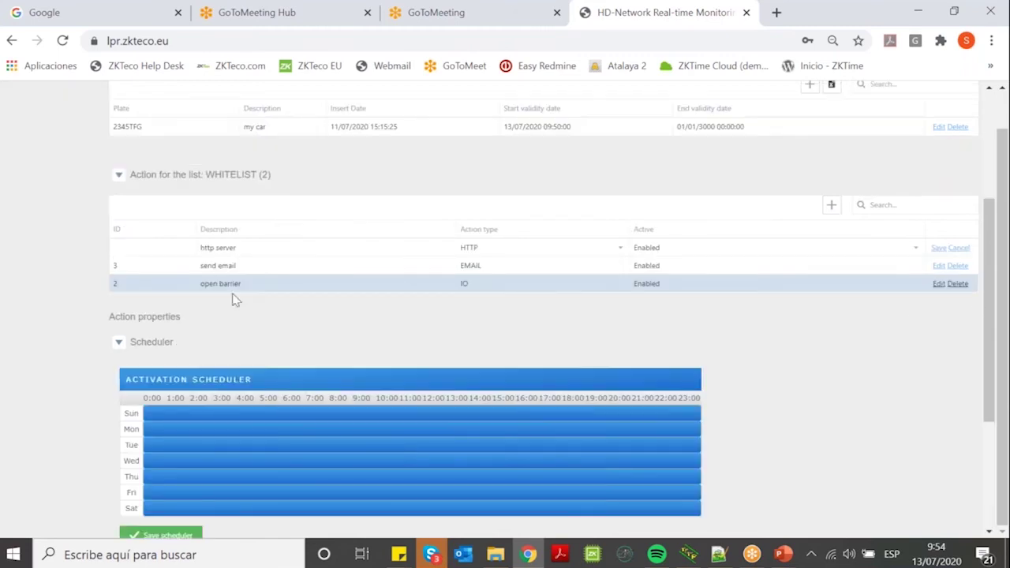
{"action": "left_click_drag", "start_coordinate": [991, 321], "coordinate": [998, 371]}
{"action": "left_click", "coordinate": [163, 326]}
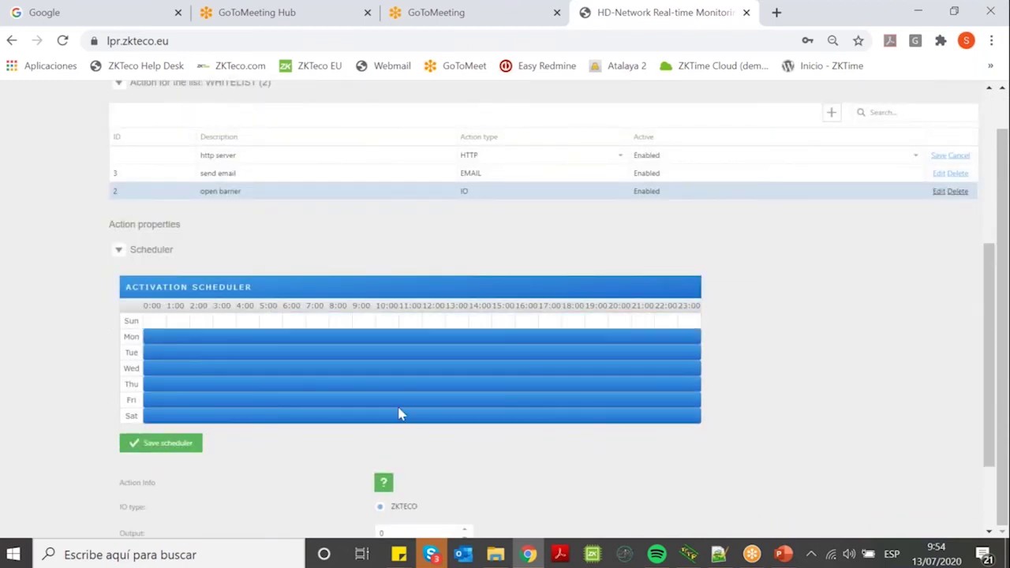
{"action": "left_click", "coordinate": [218, 341]}
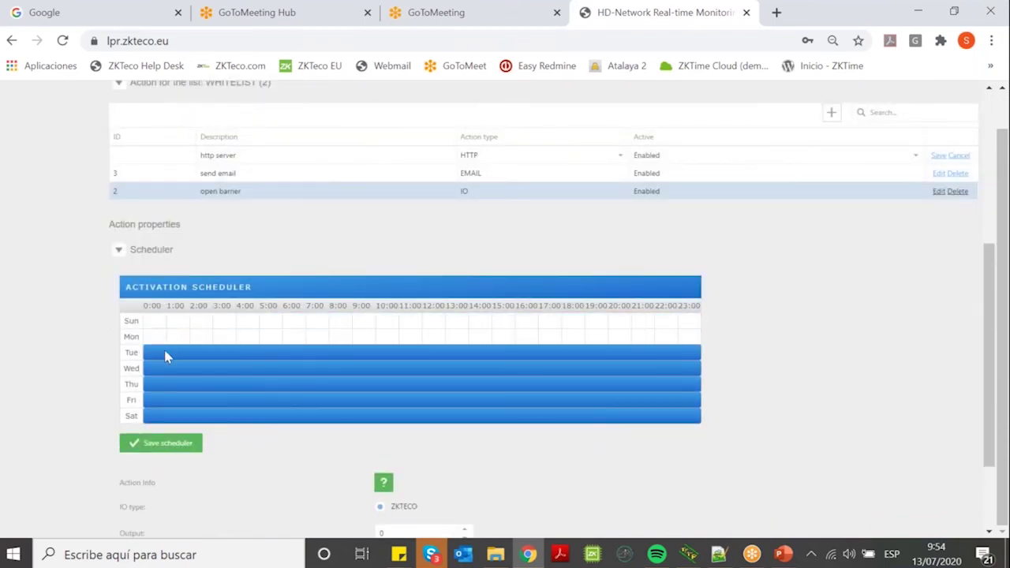
{"action": "left_click_drag", "start_coordinate": [165, 370], "coordinate": [168, 390]}
{"action": "left_click", "coordinate": [170, 400]}
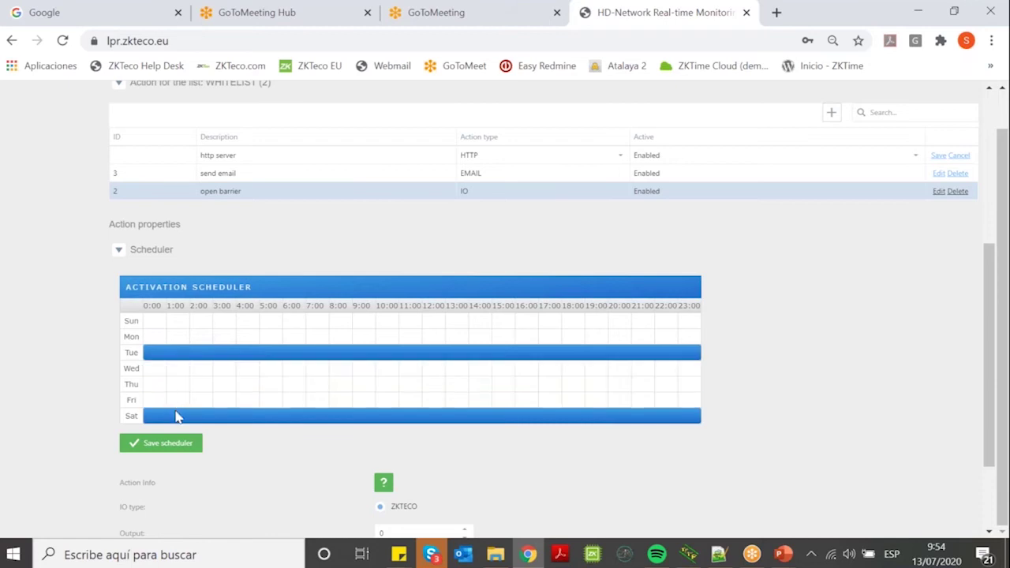
{"action": "left_click", "coordinate": [179, 415]}
{"action": "left_click", "coordinate": [160, 442]}
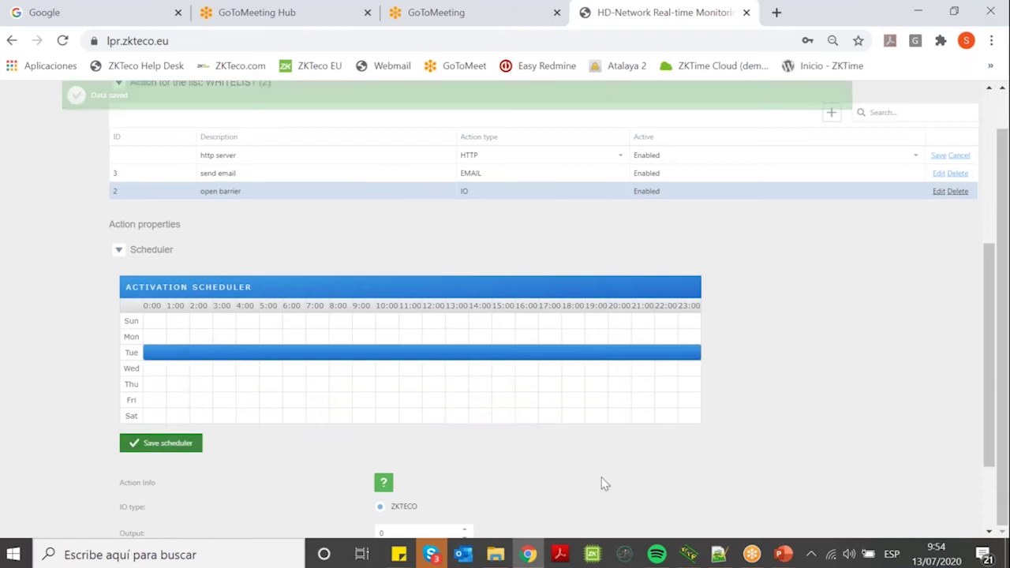
Set the open barrier's output to 0 and raise its activation time to 5 seconds.
{"action": "scroll", "coordinate": [599, 472], "scroll_direction": "down", "scroll_amount": 1}
{"action": "scroll", "coordinate": [599, 470], "scroll_direction": "down", "scroll_amount": 2}
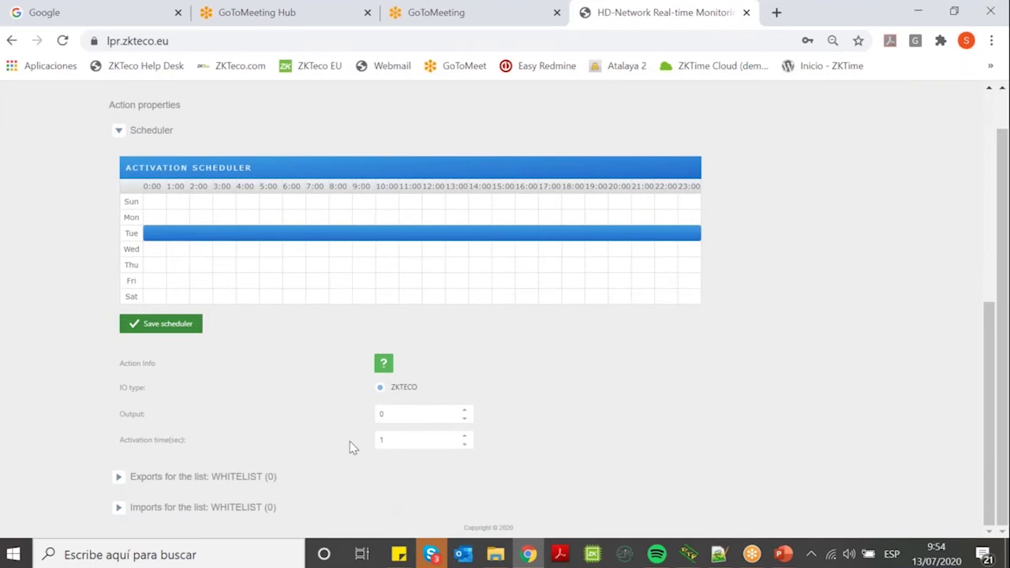
{"action": "left_click", "coordinate": [382, 416]}
{"action": "type", "text": "0"}
{"action": "left_click", "coordinate": [465, 437]}
{"action": "left_click", "coordinate": [466, 436]}
{"action": "left_click", "coordinate": [466, 436]}
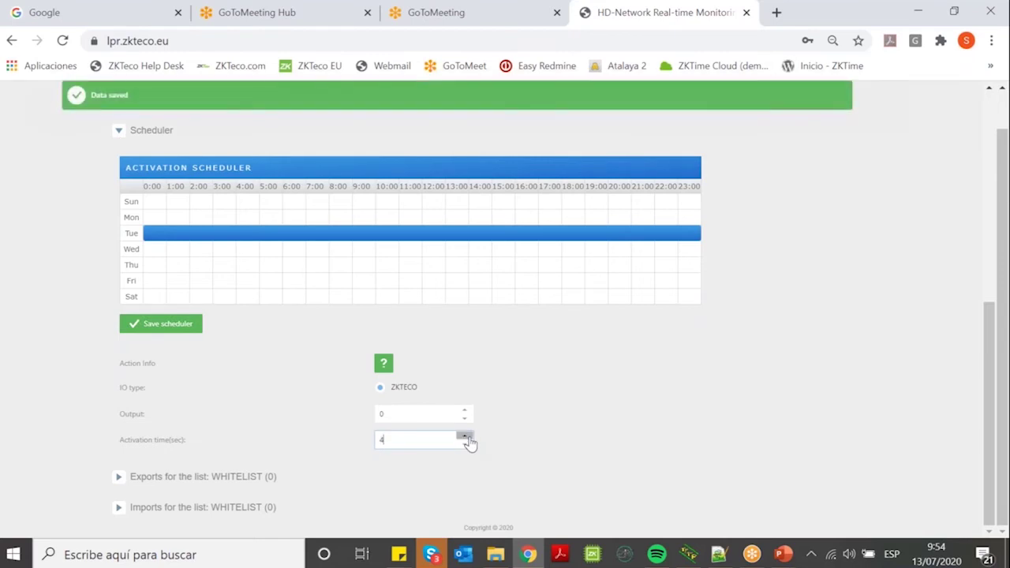
{"action": "left_click", "coordinate": [466, 437]}
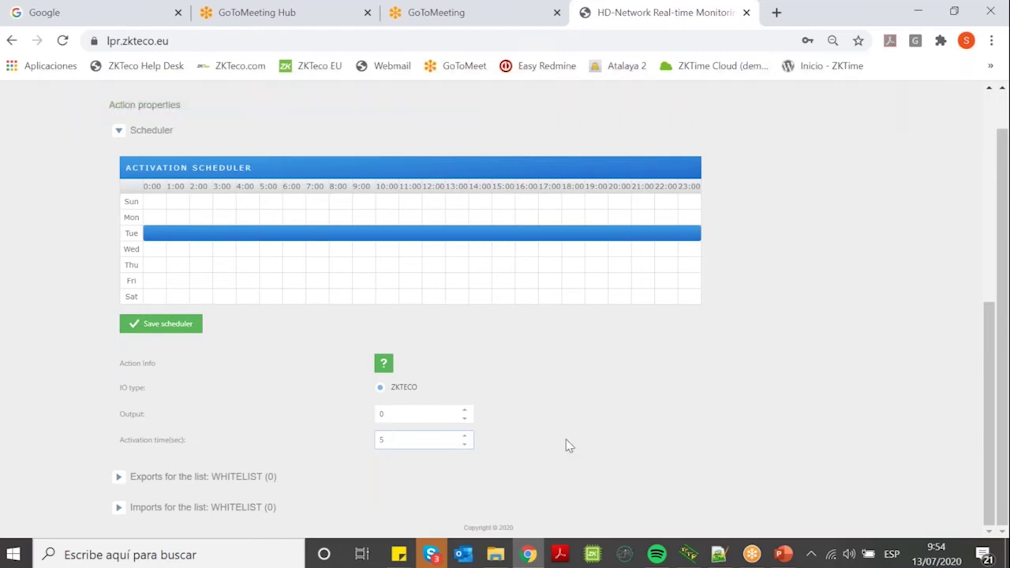
{"action": "scroll", "coordinate": [559, 433], "scroll_direction": "up", "scroll_amount": 2}
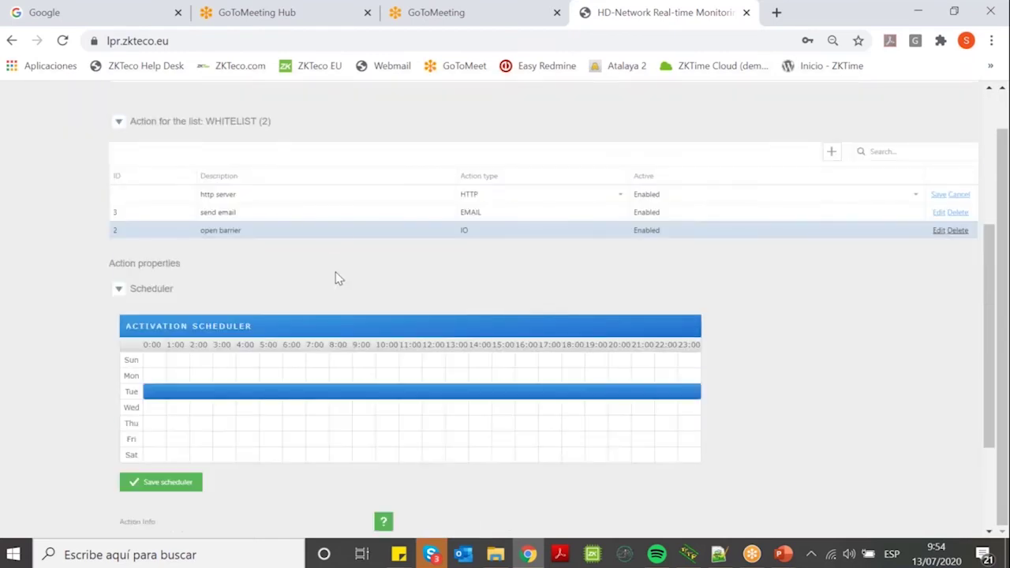
{"action": "scroll", "coordinate": [394, 291], "scroll_direction": "up", "scroll_amount": 1}
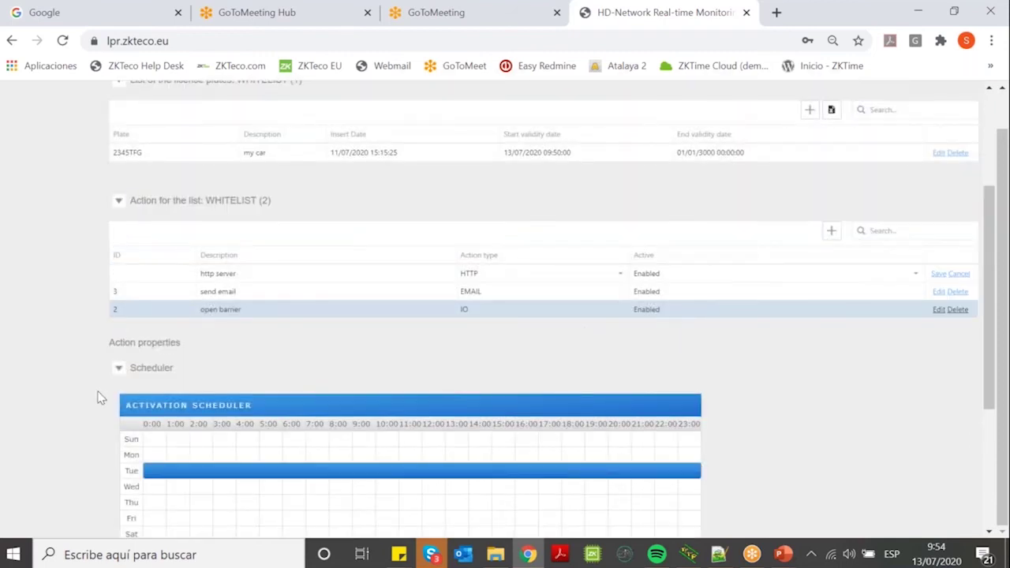
{"action": "scroll", "coordinate": [101, 398], "scroll_direction": "down", "scroll_amount": 2}
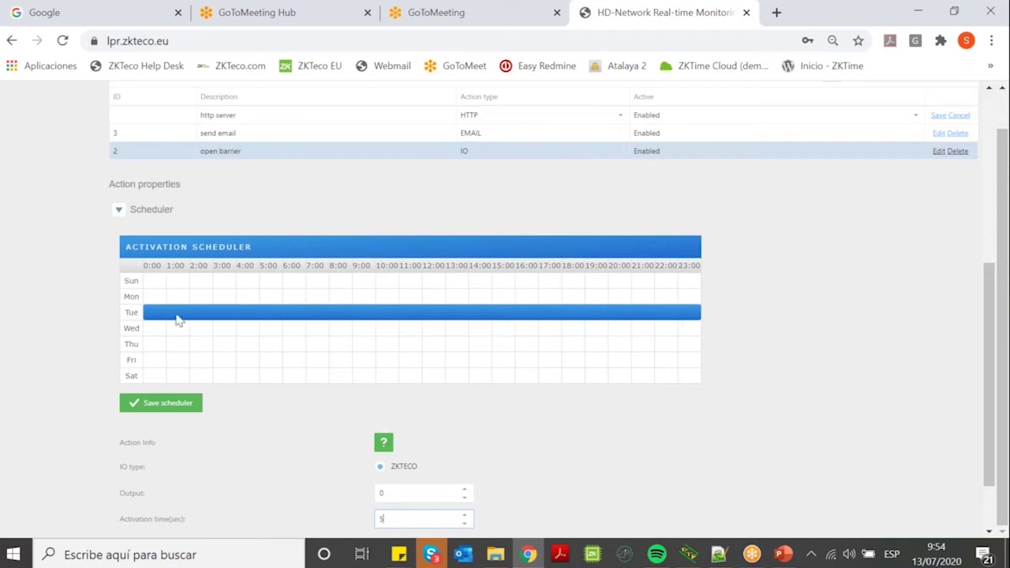
{"action": "scroll", "coordinate": [342, 314], "scroll_direction": "up", "scroll_amount": 3}
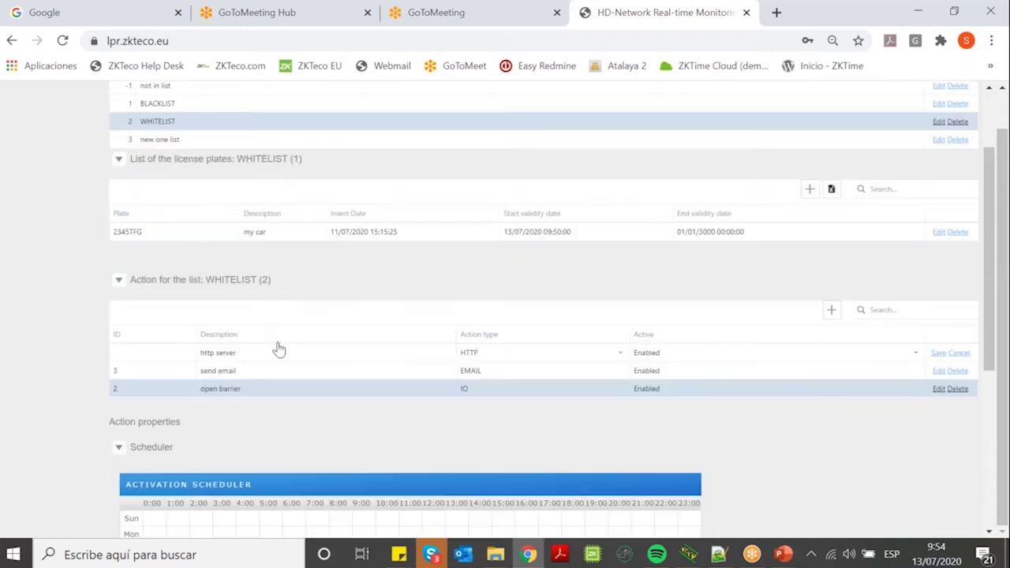
Save the http server action and bring up its properties and schedule.
{"action": "left_click", "coordinate": [288, 353]}
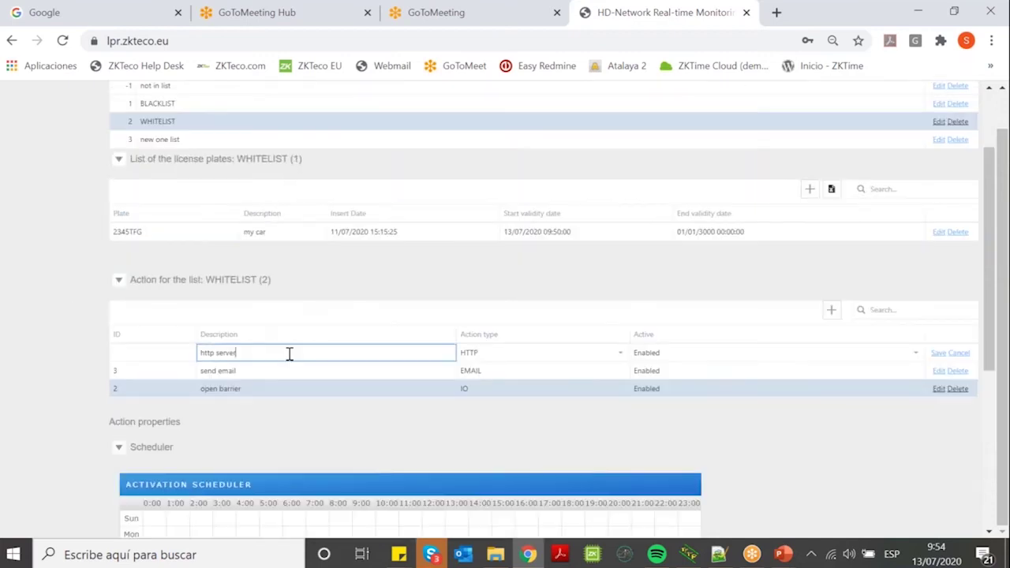
{"action": "left_click", "coordinate": [938, 354]}
{"action": "left_click", "coordinate": [365, 359]}
{"action": "scroll", "coordinate": [367, 361], "scroll_direction": "down", "scroll_amount": 4}
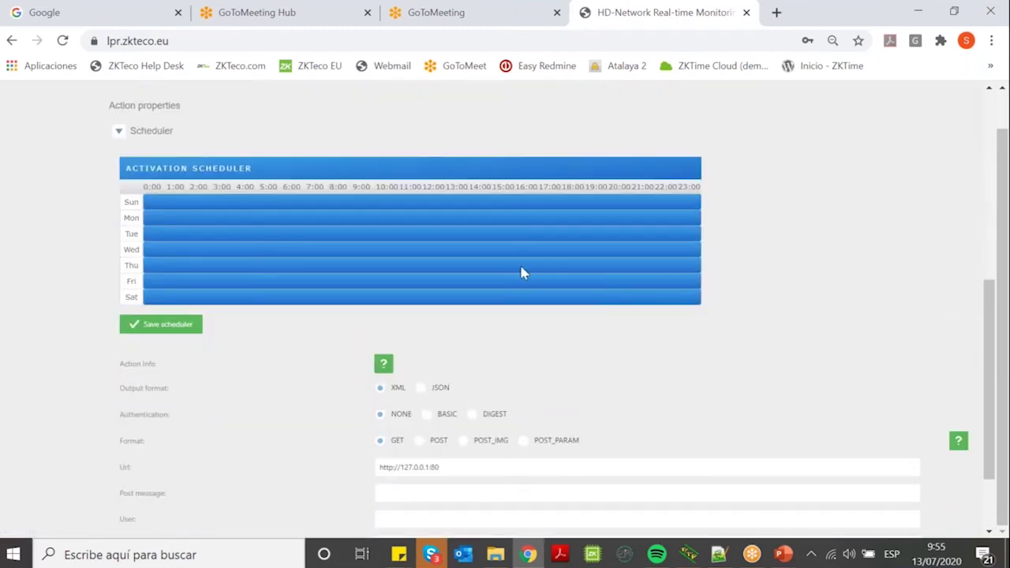
Clear Sunday, Tuesday and Wednesday from the schedule, then activate Sunday at 3:00.
{"action": "left_click", "coordinate": [262, 207]}
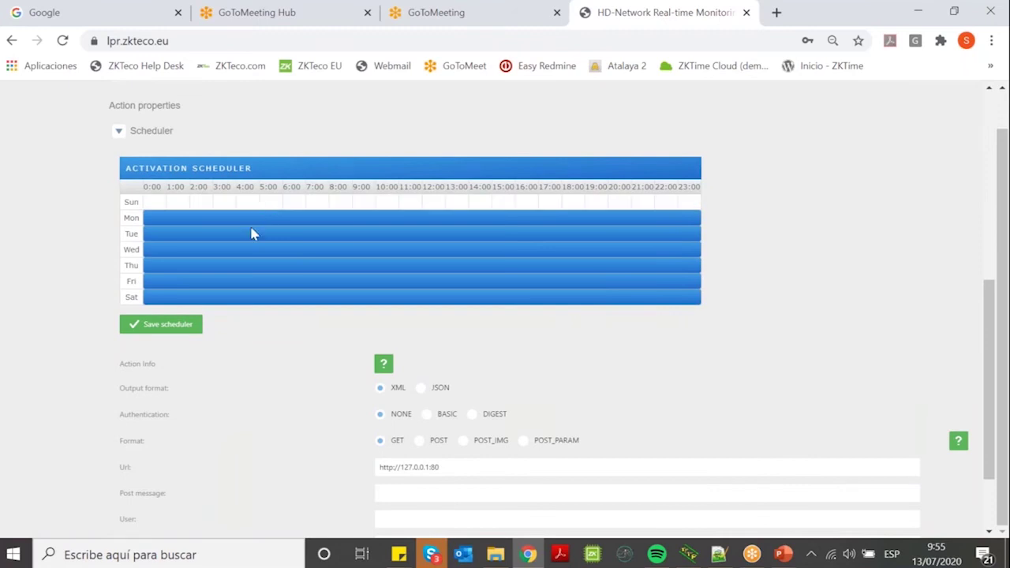
{"action": "left_click", "coordinate": [248, 241]}
{"action": "left_click", "coordinate": [254, 251]}
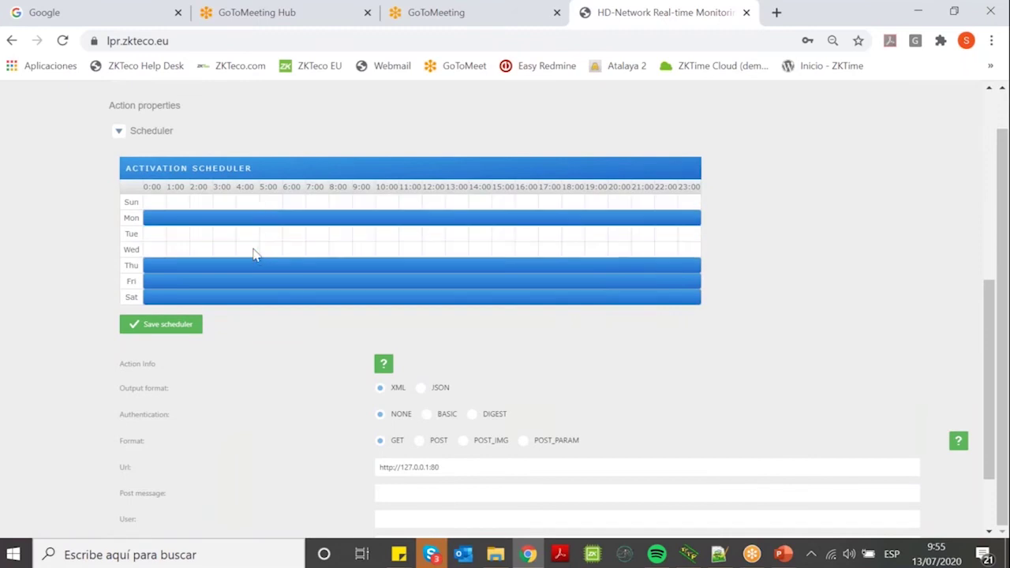
{"action": "left_click", "coordinate": [224, 203]}
{"action": "left_click_drag", "start_coordinate": [172, 207], "coordinate": [667, 211]}
Activate Sunday 18:00, 20:00 and 21:00, Tuesday 6:00 and 8:00, and Wednesday 4:00 and 8:00.
{"action": "left_click", "coordinate": [646, 204]}
{"action": "left_click", "coordinate": [620, 204]}
{"action": "left_click", "coordinate": [574, 203]}
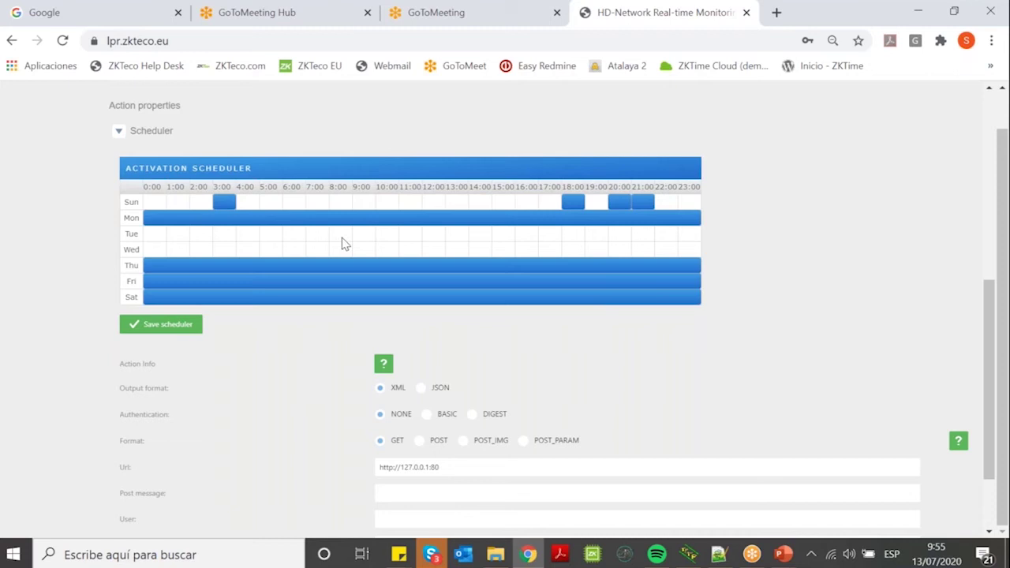
{"action": "left_click_drag", "start_coordinate": [344, 236], "coordinate": [344, 251]}
{"action": "left_click", "coordinate": [293, 234]}
{"action": "left_click", "coordinate": [247, 250]}
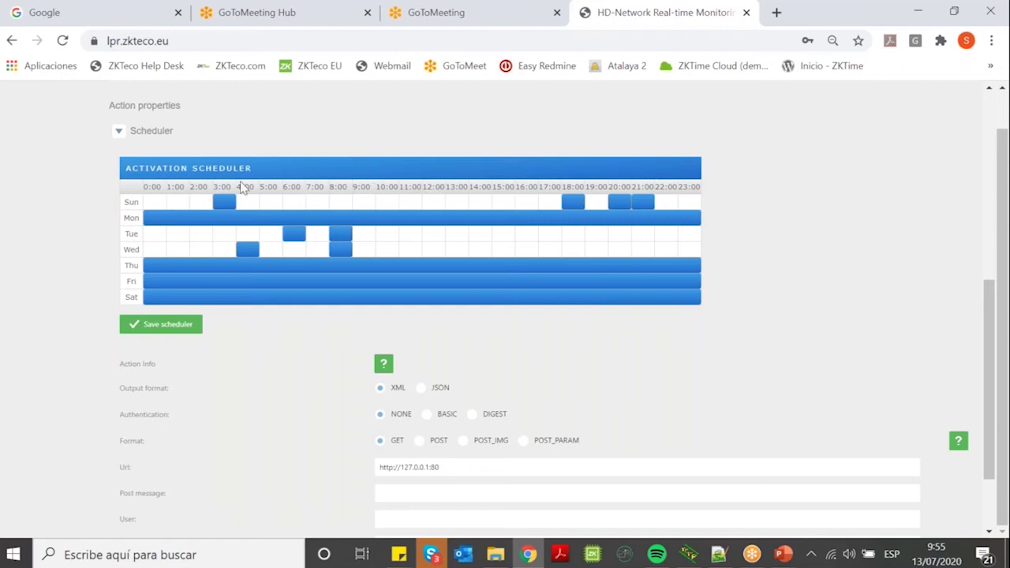
{"action": "scroll", "coordinate": [433, 260], "scroll_direction": "down", "scroll_amount": 1}
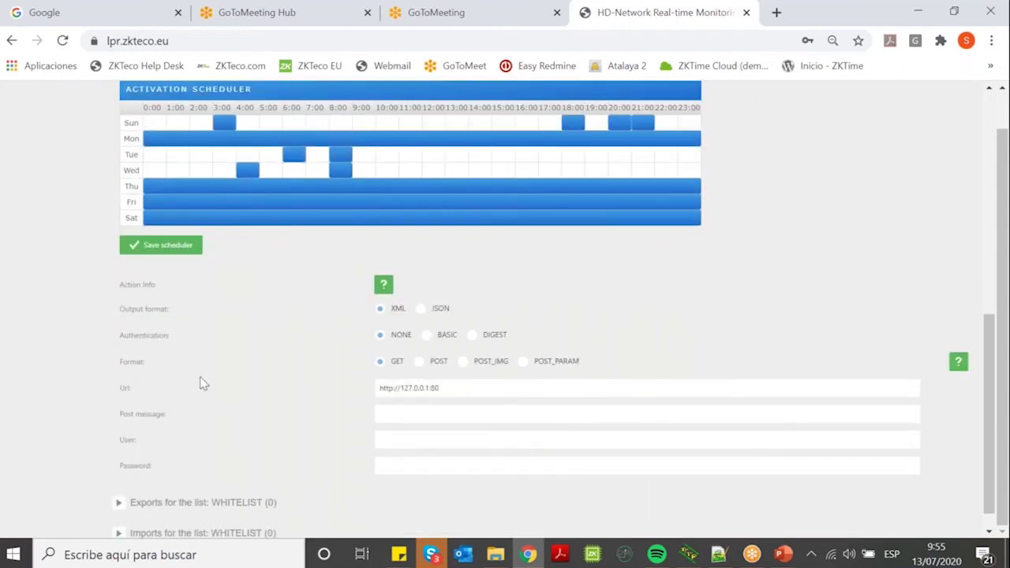
{"action": "left_click", "coordinate": [420, 309]}
{"action": "left_click", "coordinate": [384, 314]}
{"action": "left_click", "coordinate": [483, 392]}
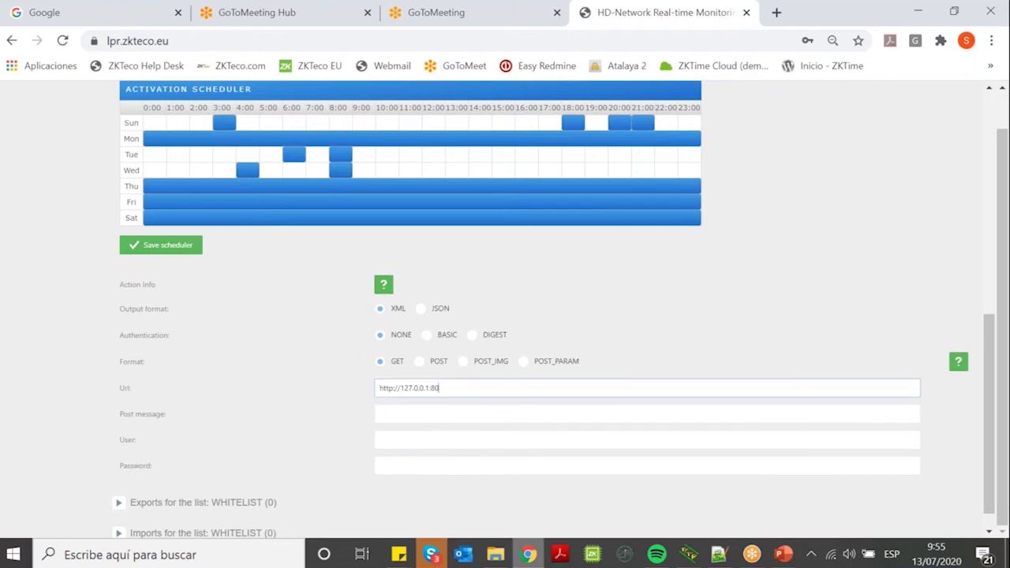
{"action": "scroll", "coordinate": [437, 289], "scroll_direction": "down", "scroll_amount": 1}
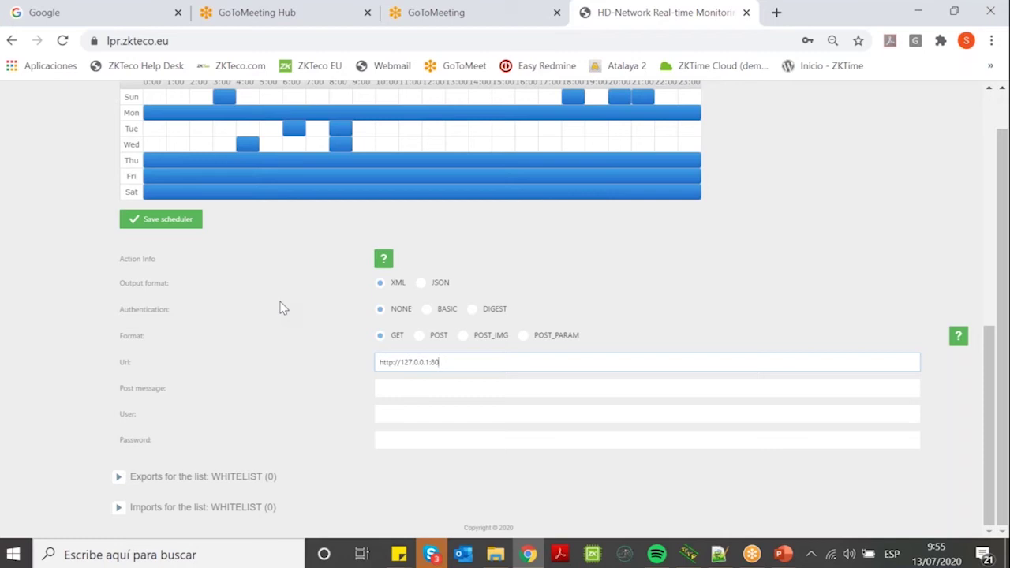
{"action": "left_click", "coordinate": [686, 361]}
{"action": "scroll", "coordinate": [312, 318], "scroll_direction": "up", "scroll_amount": 3}
{"action": "scroll", "coordinate": [311, 318], "scroll_direction": "up", "scroll_amount": 4}
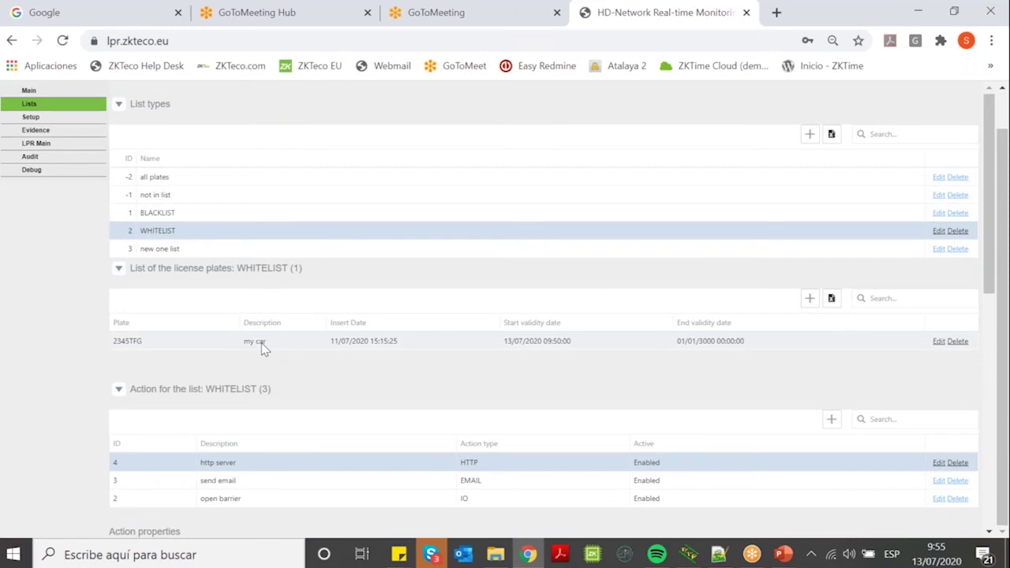
Browse the BLACKLIST, not in list and all plates lists, then return to WHITELIST.
{"action": "scroll", "coordinate": [320, 352], "scroll_direction": "down", "scroll_amount": 5}
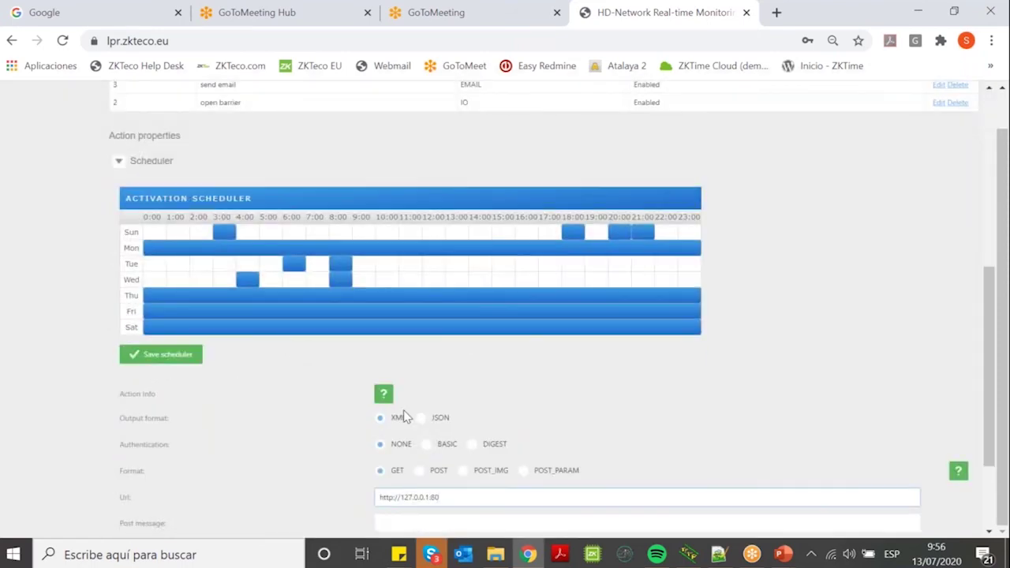
{"action": "scroll", "coordinate": [355, 420], "scroll_direction": "down", "scroll_amount": 2}
{"action": "scroll", "coordinate": [631, 426], "scroll_direction": "up", "scroll_amount": 7}
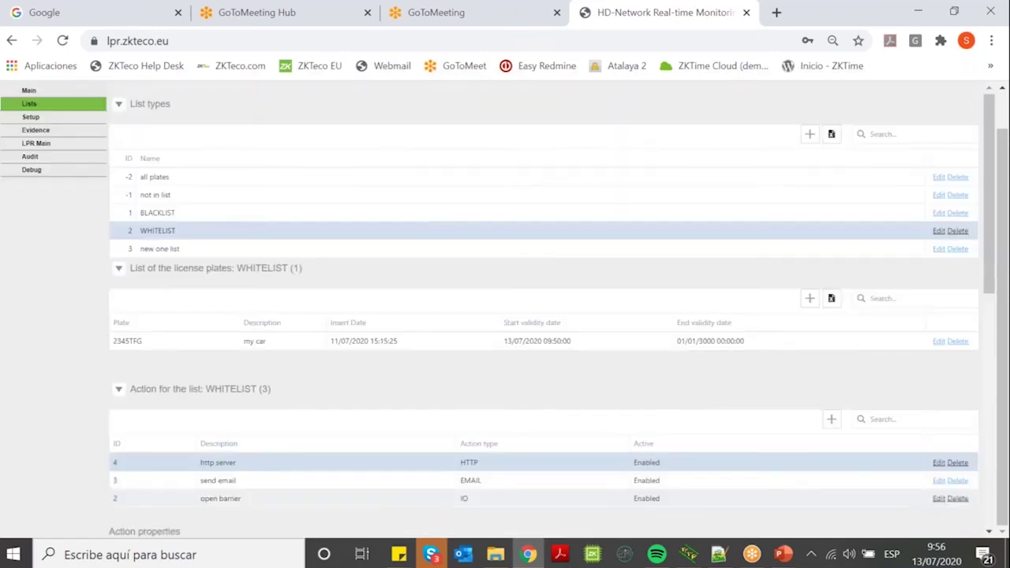
{"action": "left_click", "coordinate": [176, 212]}
{"action": "left_click", "coordinate": [176, 197]}
{"action": "left_click", "coordinate": [172, 178]}
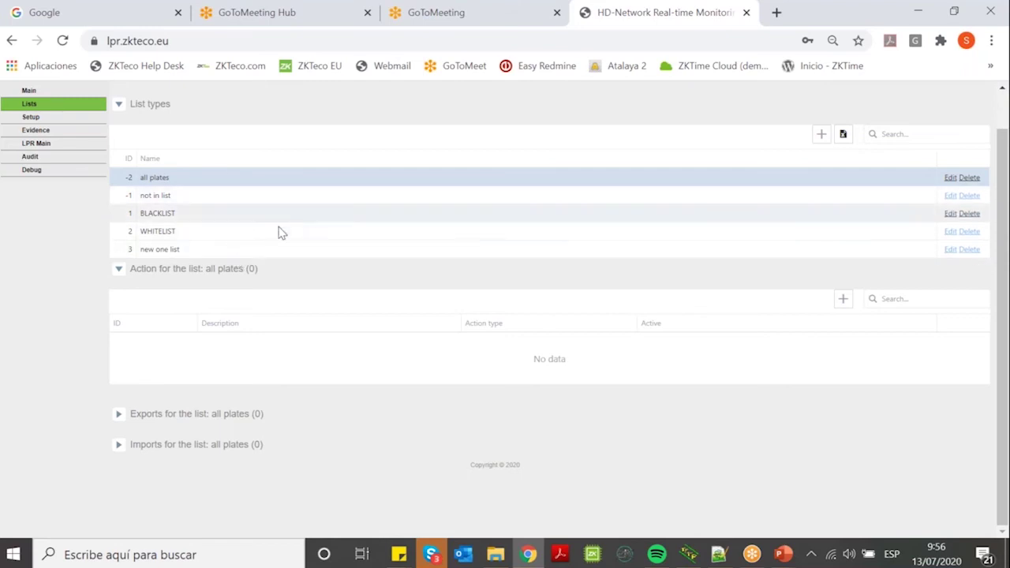
{"action": "left_click", "coordinate": [257, 197]}
{"action": "left_click", "coordinate": [233, 230]}
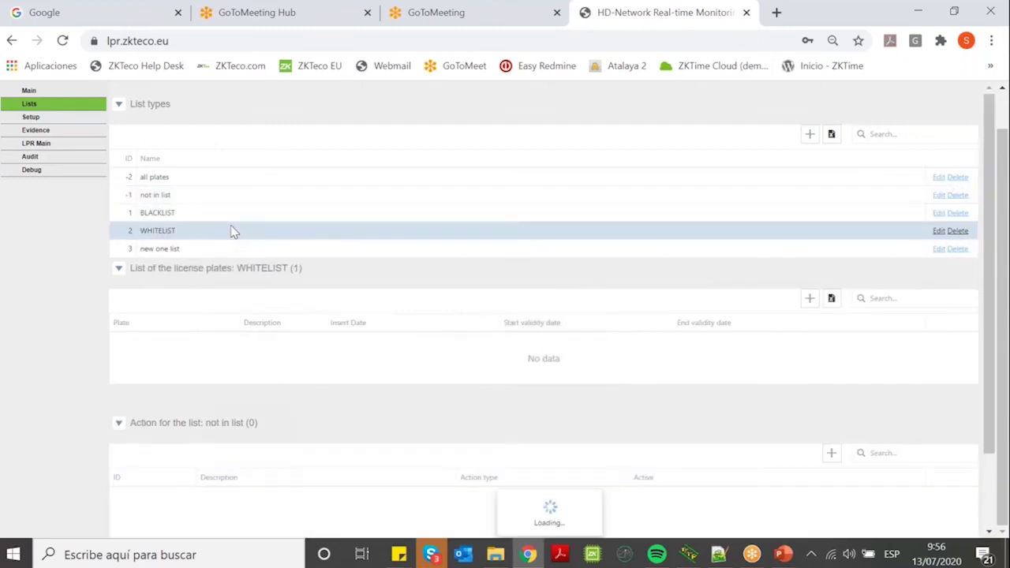
Expand WHITELIST's imports, then switch to all plates and expand its empty imports section.
{"action": "scroll", "coordinate": [383, 266], "scroll_direction": "down", "scroll_amount": 2}
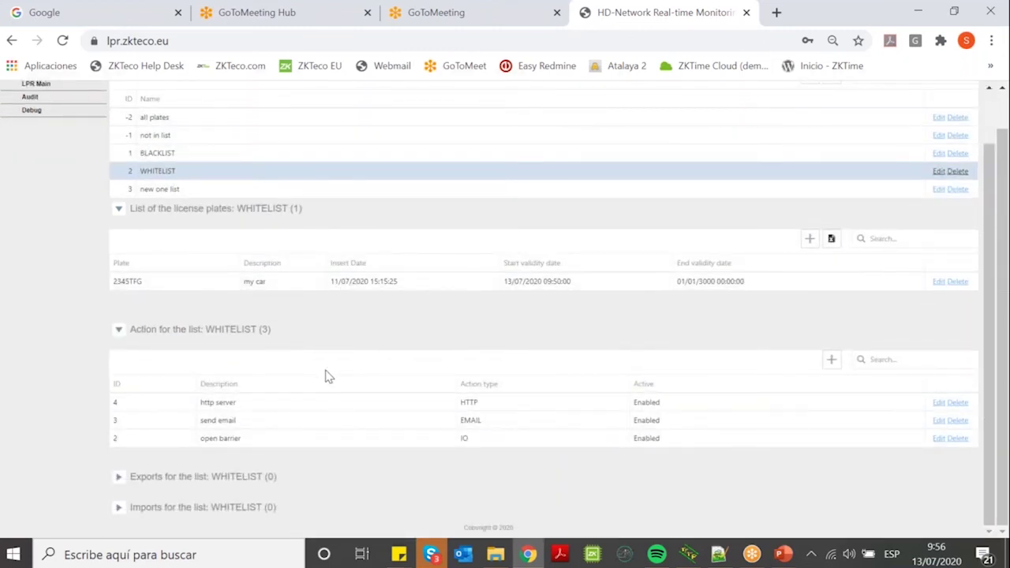
{"action": "left_click", "coordinate": [247, 508]}
{"action": "scroll", "coordinate": [410, 264], "scroll_direction": "down", "scroll_amount": 2}
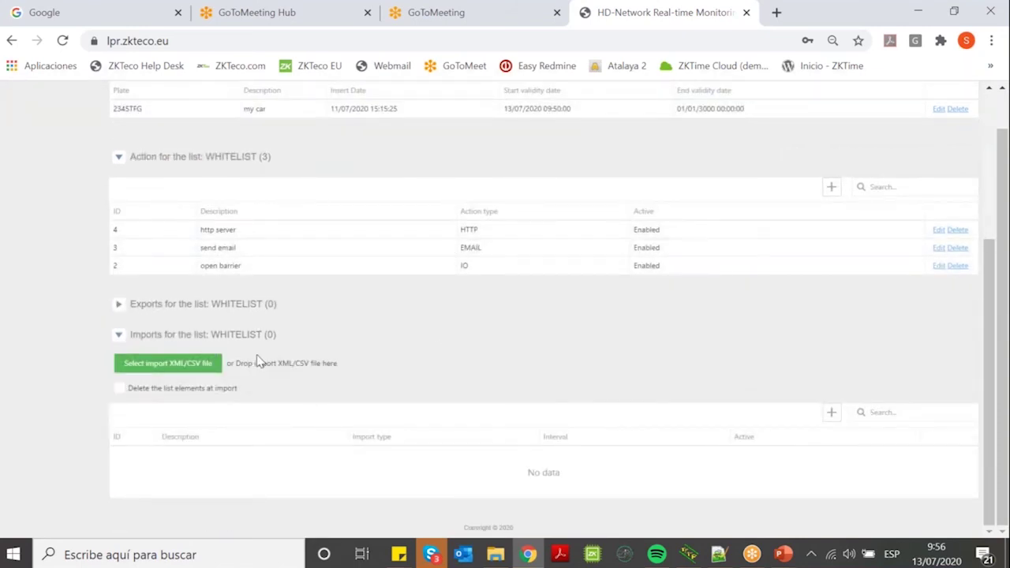
{"action": "scroll", "coordinate": [256, 360], "scroll_direction": "up", "scroll_amount": 5}
{"action": "left_click", "coordinate": [168, 177]}
{"action": "scroll", "coordinate": [400, 206], "scroll_direction": "down", "scroll_amount": 1}
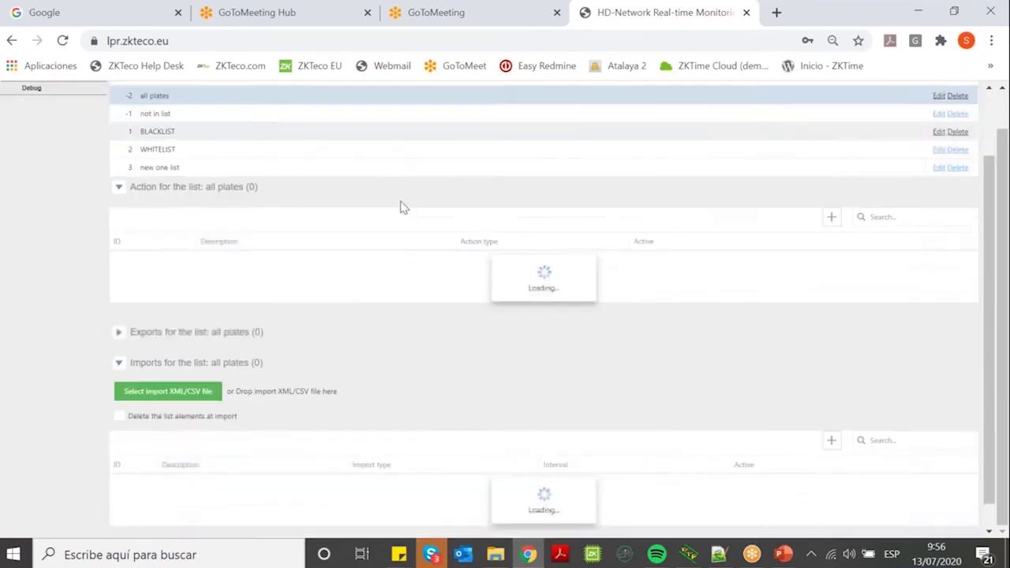
{"action": "scroll", "coordinate": [400, 207], "scroll_direction": "down", "scroll_amount": 1}
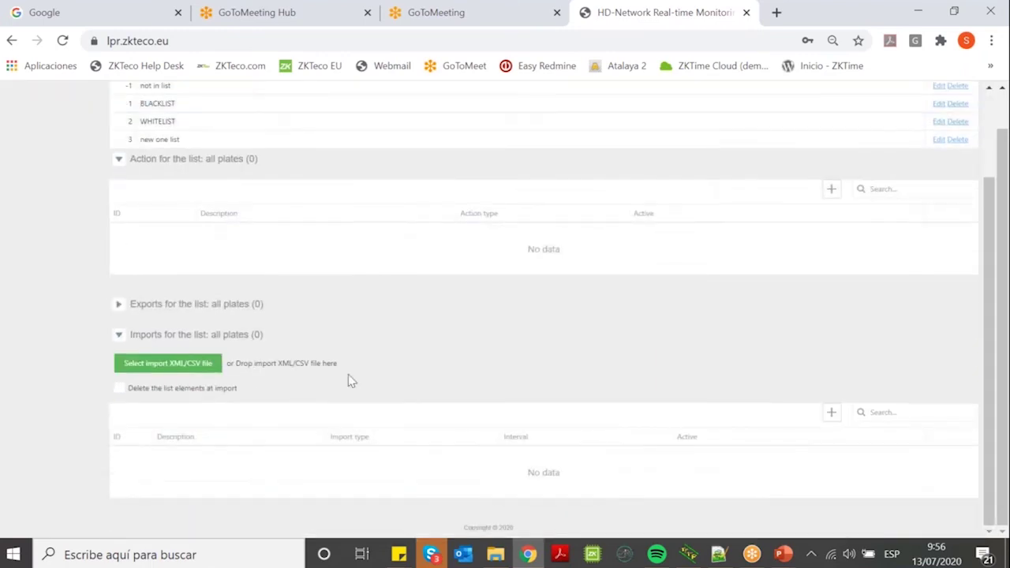
{"action": "left_click", "coordinate": [194, 334]}
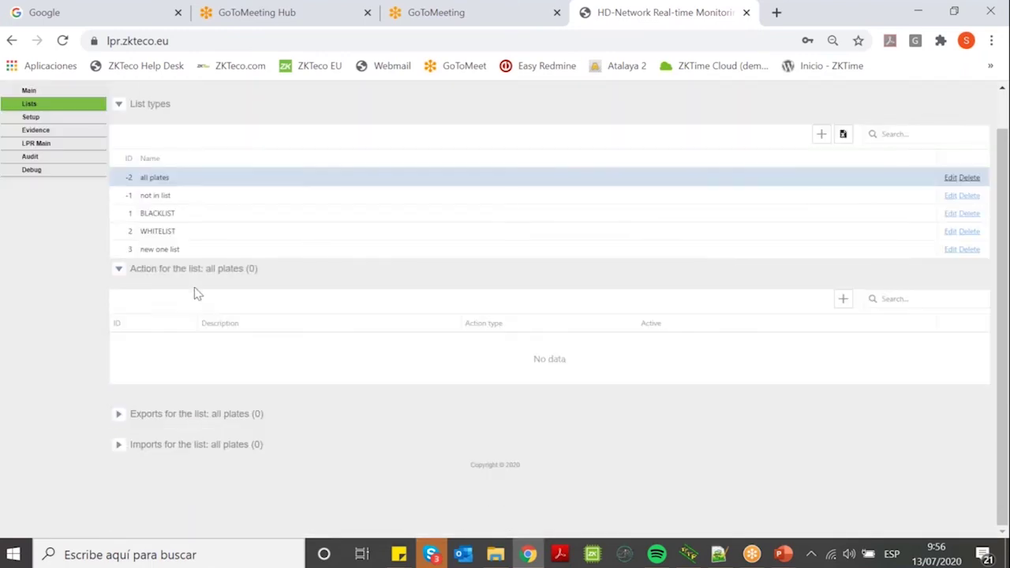
{"action": "left_click", "coordinate": [179, 446]}
{"action": "scroll", "coordinate": [347, 410], "scroll_direction": "down", "scroll_amount": 2}
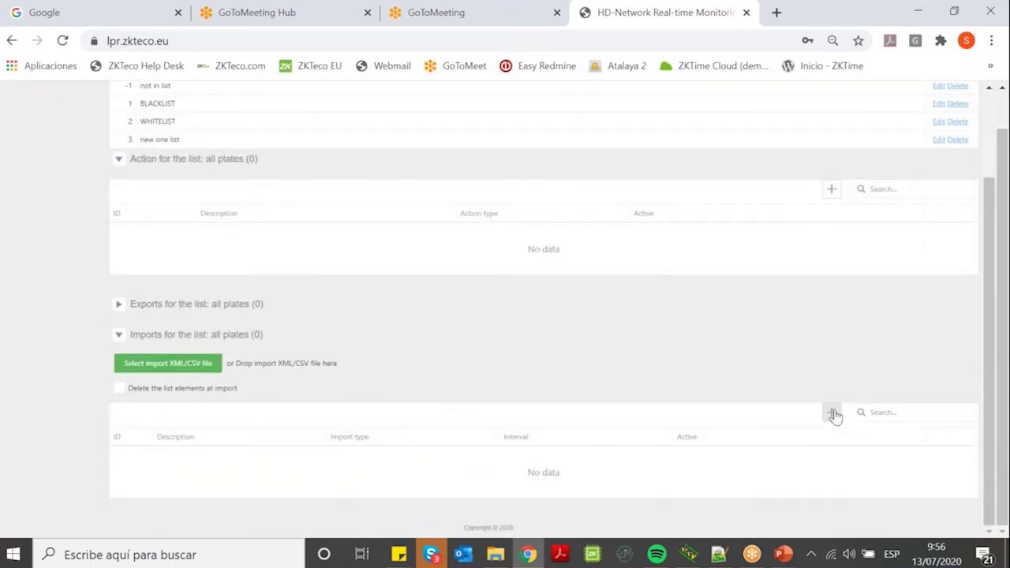
Start a new import row set to FTP list, every 5 minutes, Enabled.
{"action": "left_click", "coordinate": [833, 414]}
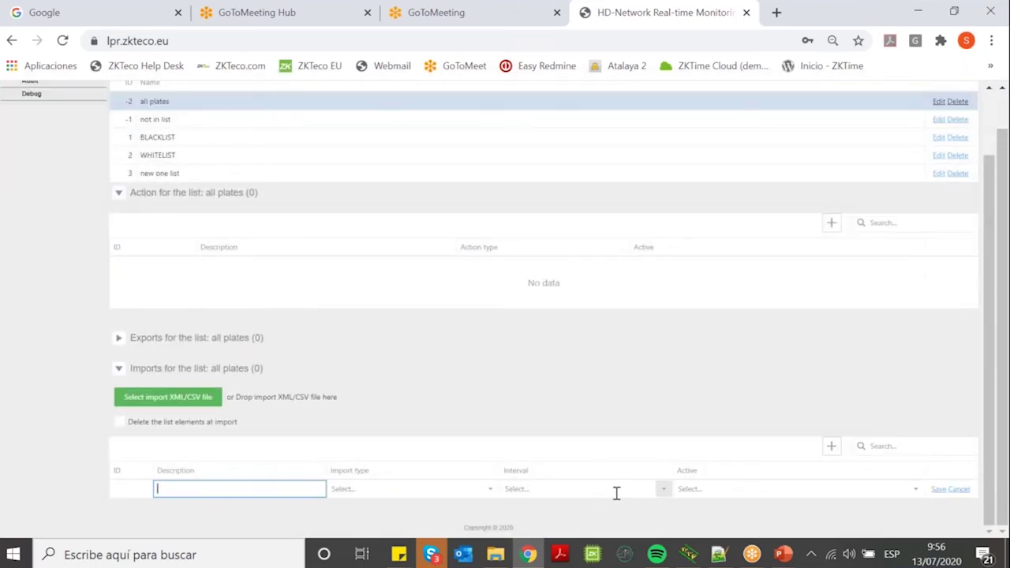
{"action": "left_click", "coordinate": [665, 496]}
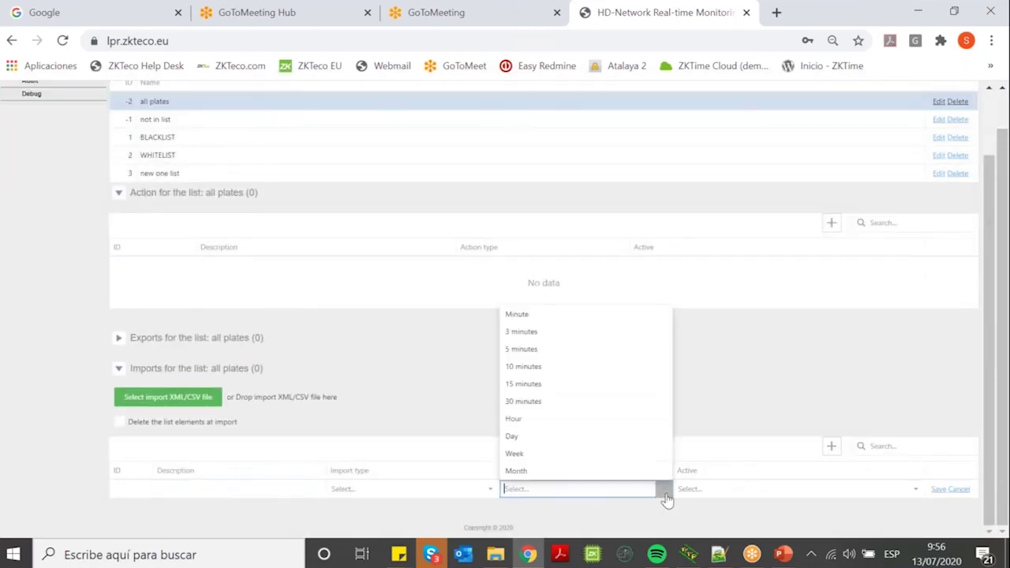
{"action": "left_click", "coordinate": [491, 491]}
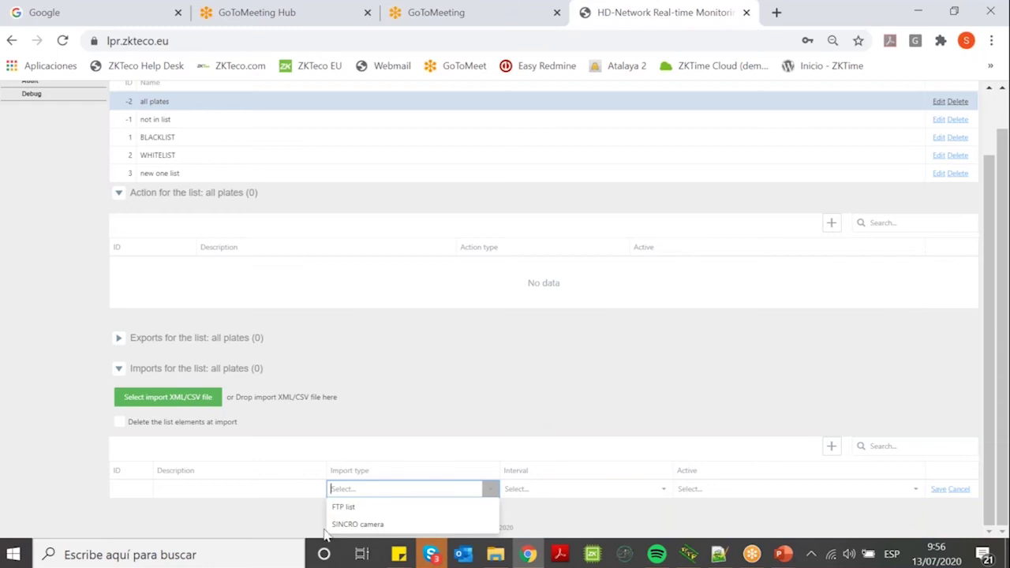
{"action": "left_click", "coordinate": [348, 508]}
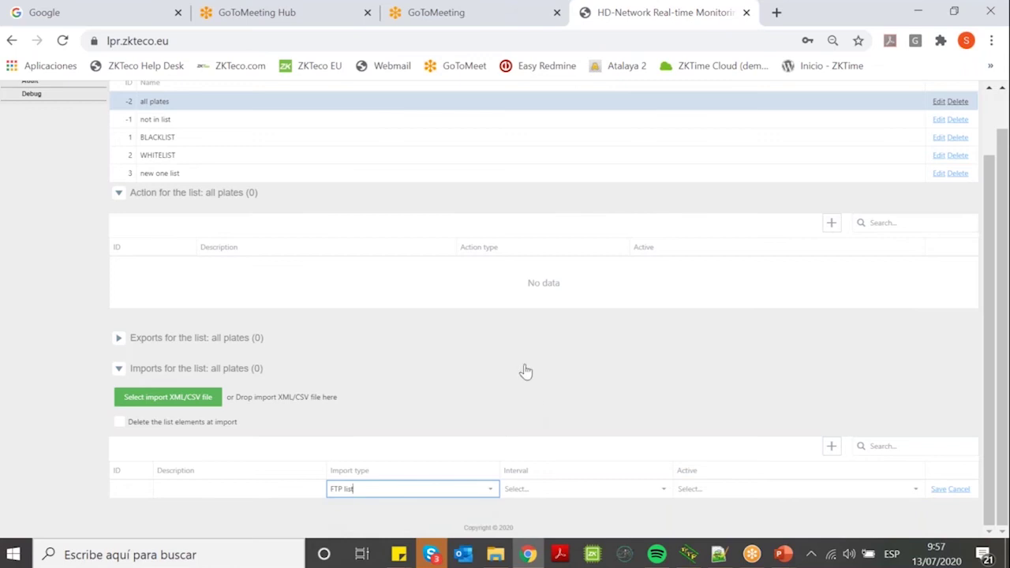
{"action": "left_click", "coordinate": [664, 490]}
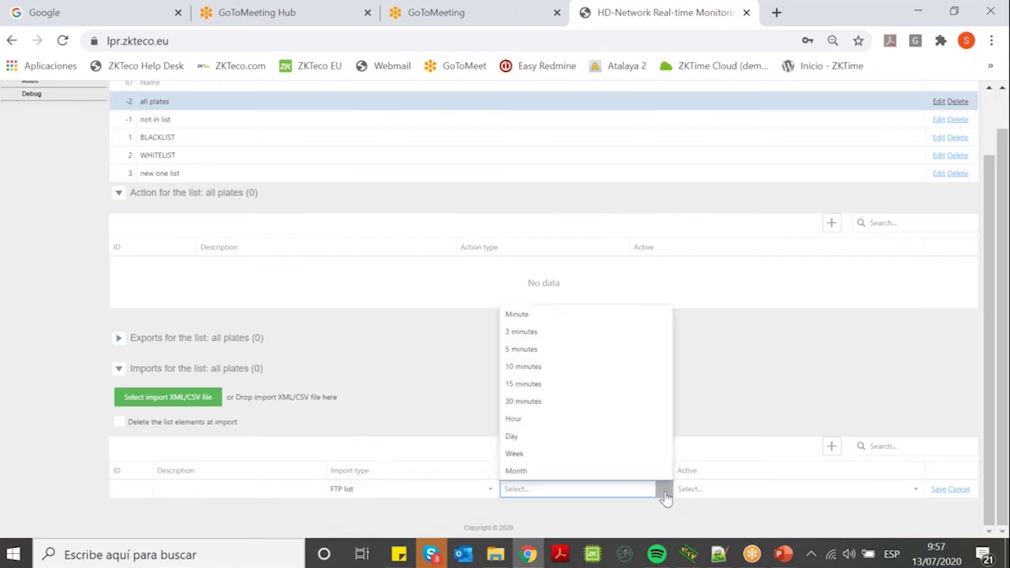
{"action": "left_click", "coordinate": [575, 349]}
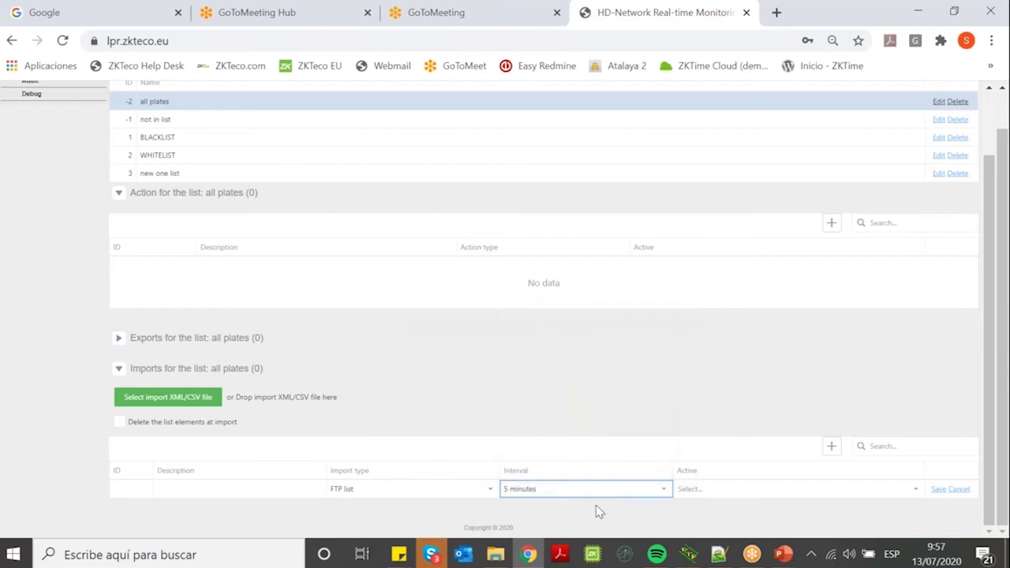
{"action": "left_click", "coordinate": [793, 491]}
{"action": "left_click", "coordinate": [710, 454]}
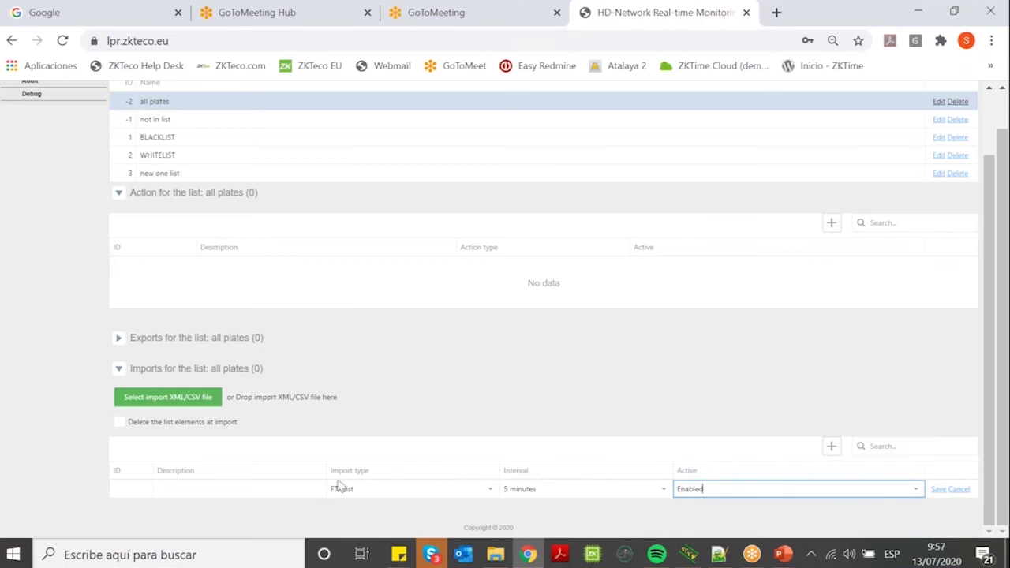
Describe the import as 'coonect FTP', save it, and select the saved row.
{"action": "left_click", "coordinate": [938, 489]}
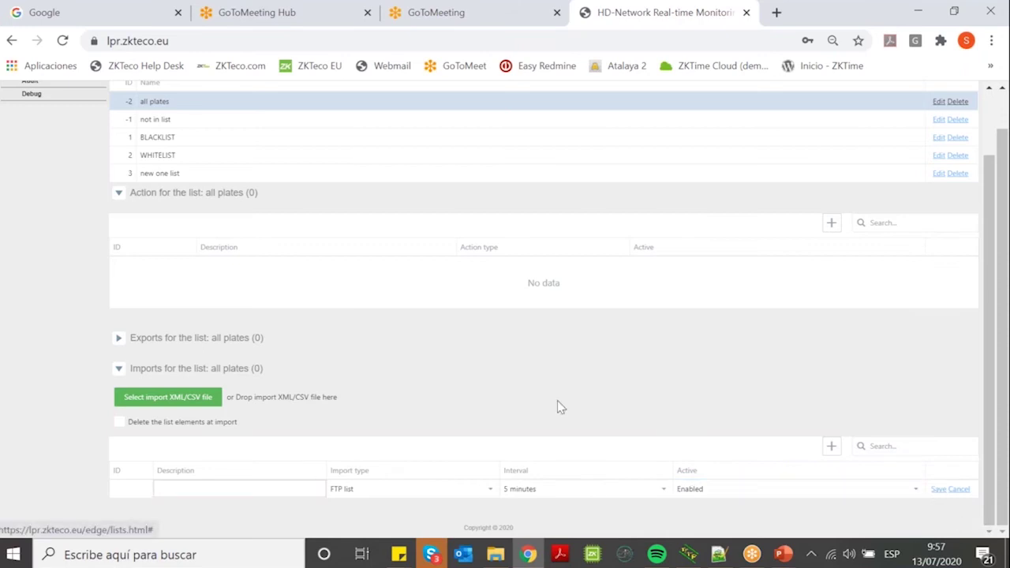
{"action": "left_click", "coordinate": [173, 492]}
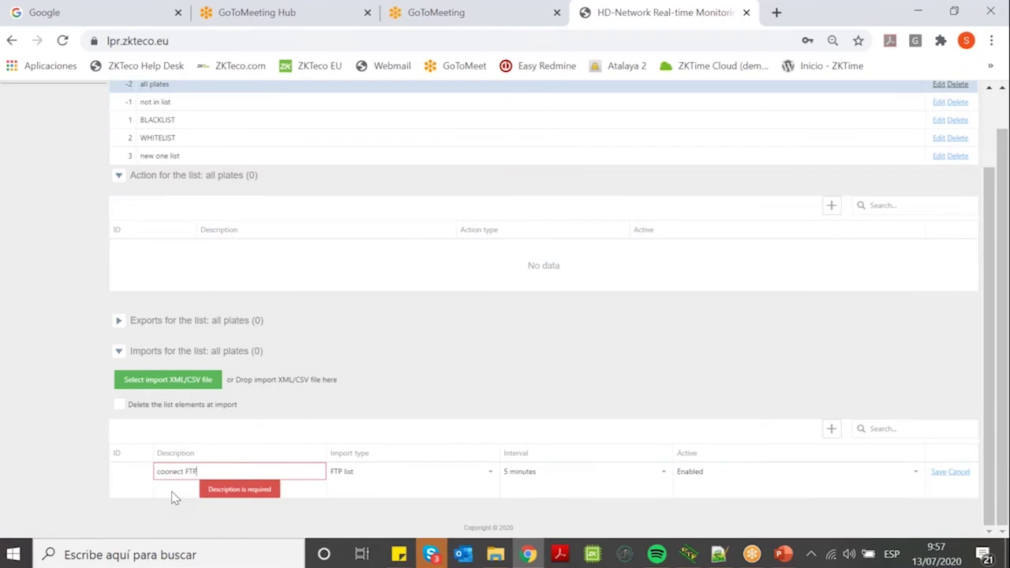
{"action": "type", "text": "coonect FTP"}
{"action": "left_click", "coordinate": [145, 469]}
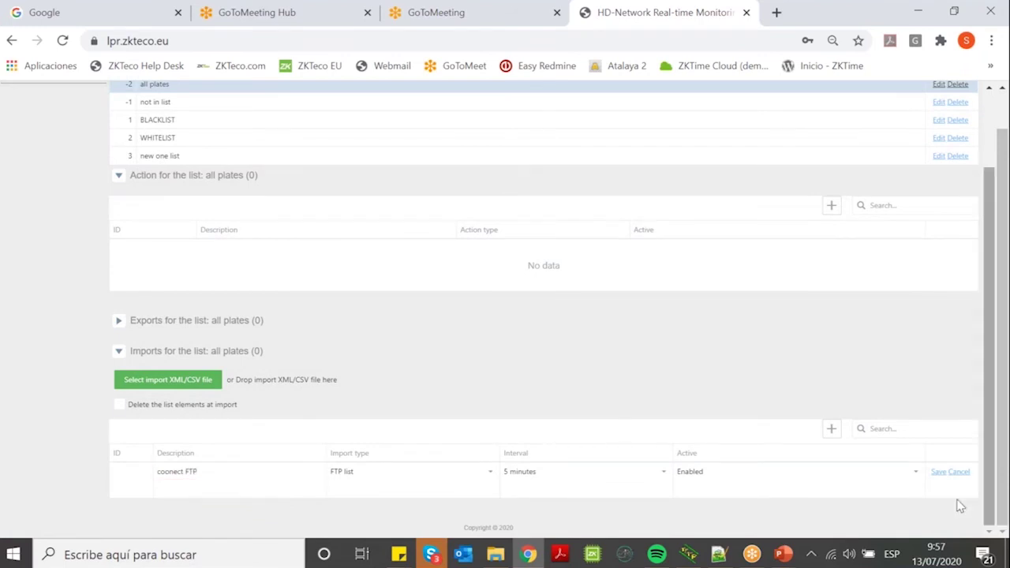
{"action": "left_click", "coordinate": [939, 472]}
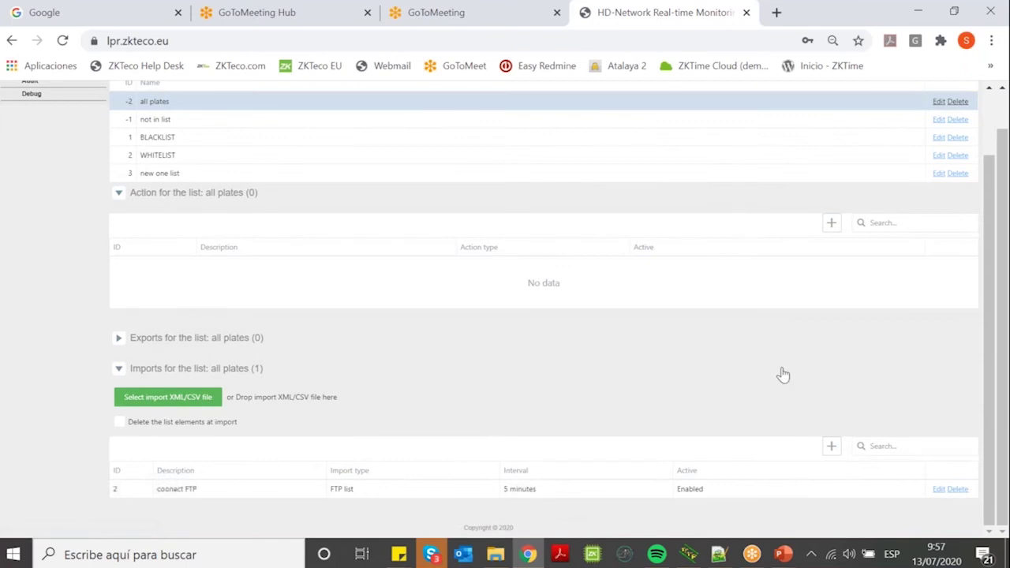
{"action": "left_click", "coordinate": [428, 490]}
Show the supported import formats help and download the sample XML file.
{"action": "left_click_drag", "start_coordinate": [991, 344], "coordinate": [970, 494]}
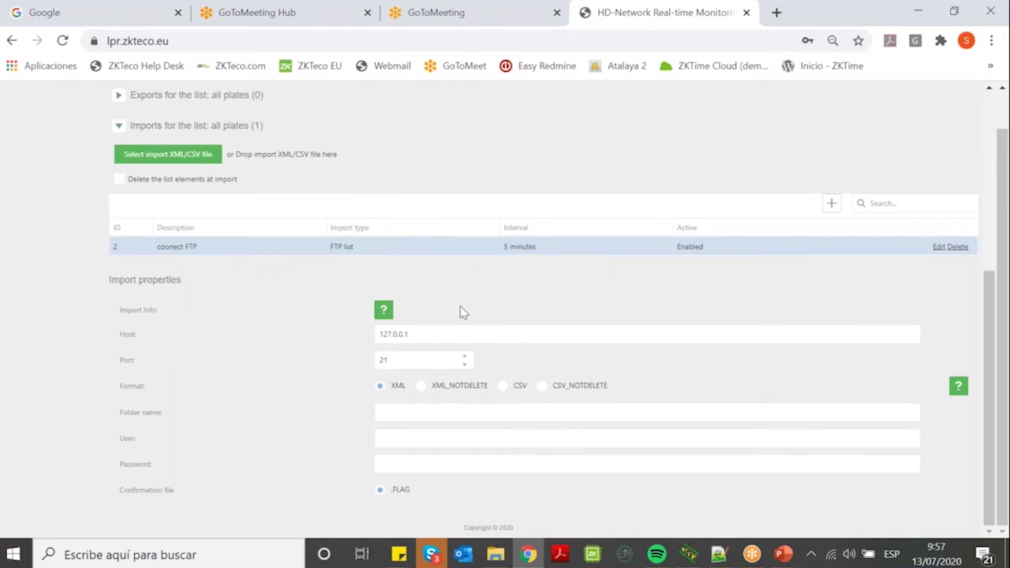
{"action": "left_click", "coordinate": [958, 389]}
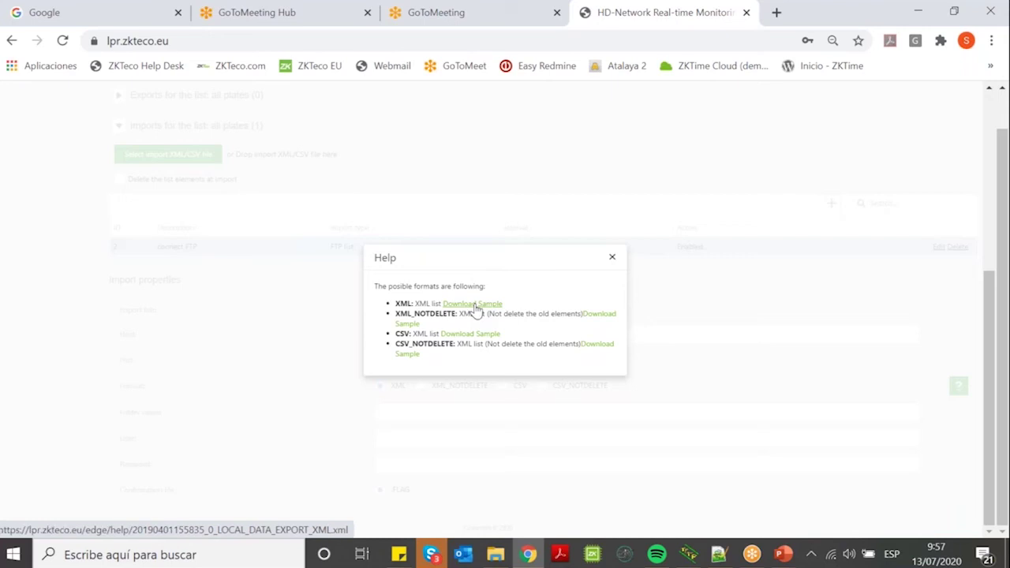
{"action": "left_click", "coordinate": [474, 306]}
Open the sample XML in Code Writer, then download the CSV sample and open it in Excel.
{"action": "left_click", "coordinate": [84, 525]}
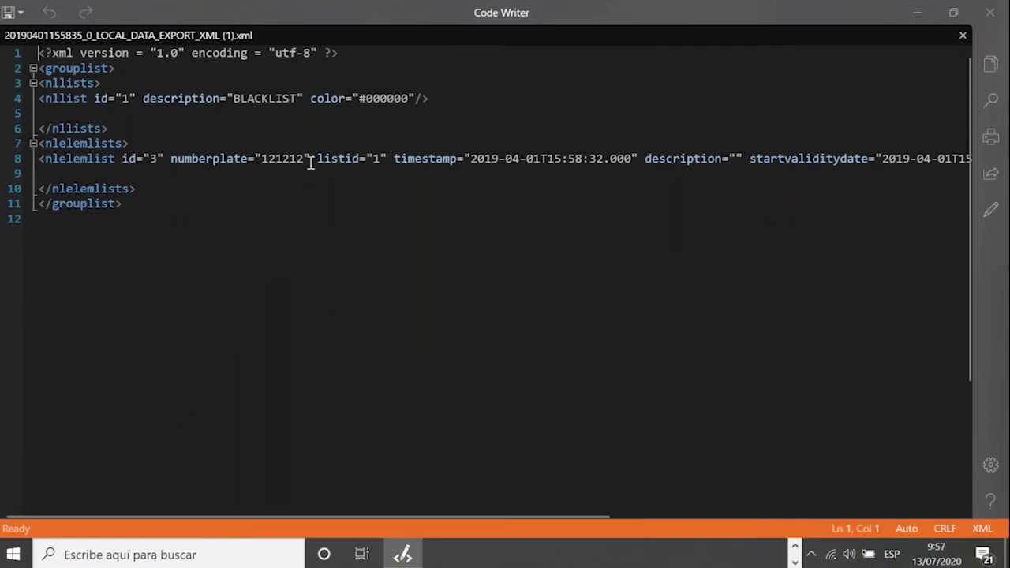
{"action": "key", "text": "alt+Tab"}
{"action": "left_click", "coordinate": [467, 335]}
{"action": "left_click", "coordinate": [41, 523]}
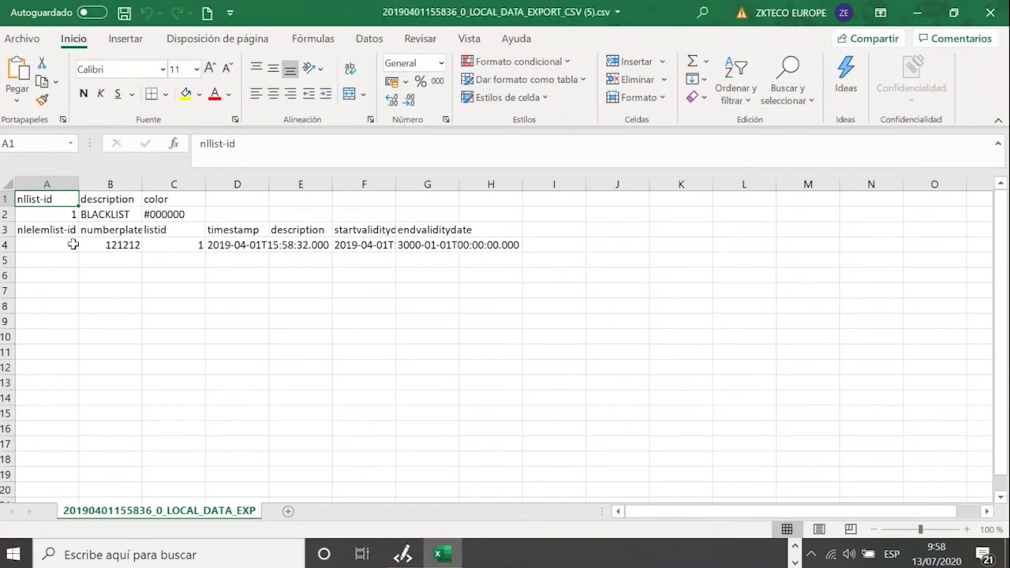
Inspect the sample's plate 121212, id and date cells, then close the formats help in Chrome.
{"action": "left_click", "coordinate": [93, 243]}
{"action": "left_click", "coordinate": [71, 244]}
{"action": "left_click_drag", "start_coordinate": [249, 246], "coordinate": [509, 247]}
{"action": "left_click", "coordinate": [139, 277]}
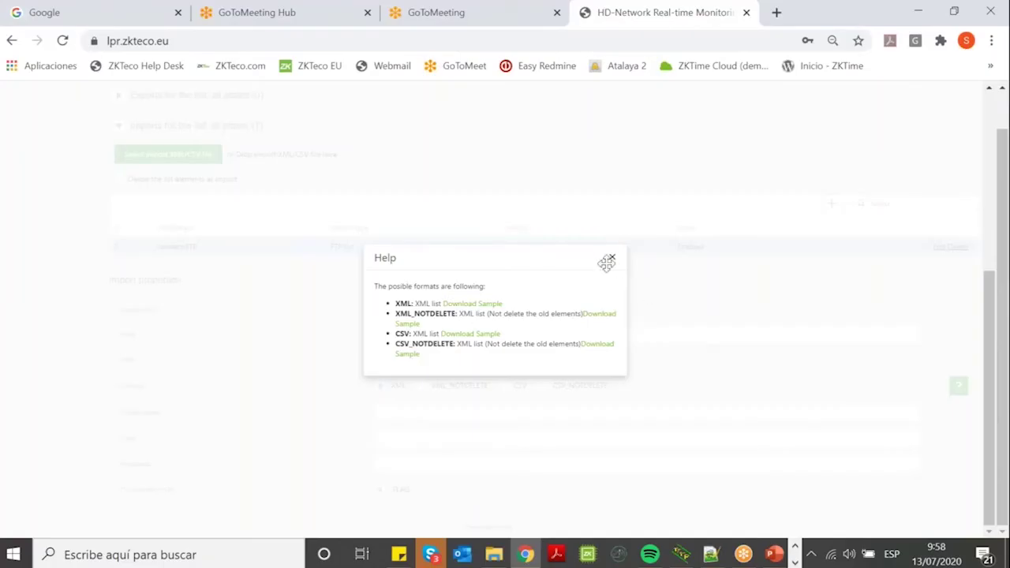
{"action": "left_click", "coordinate": [607, 261]}
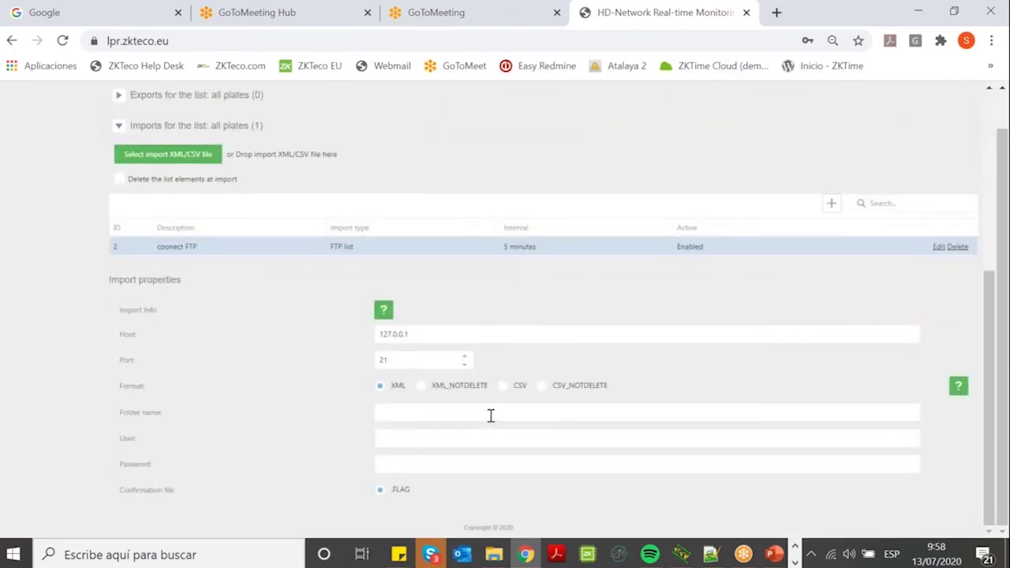
Start a new all plates import row of type SINCRO camera.
{"action": "scroll", "coordinate": [264, 320], "scroll_direction": "up", "scroll_amount": 4}
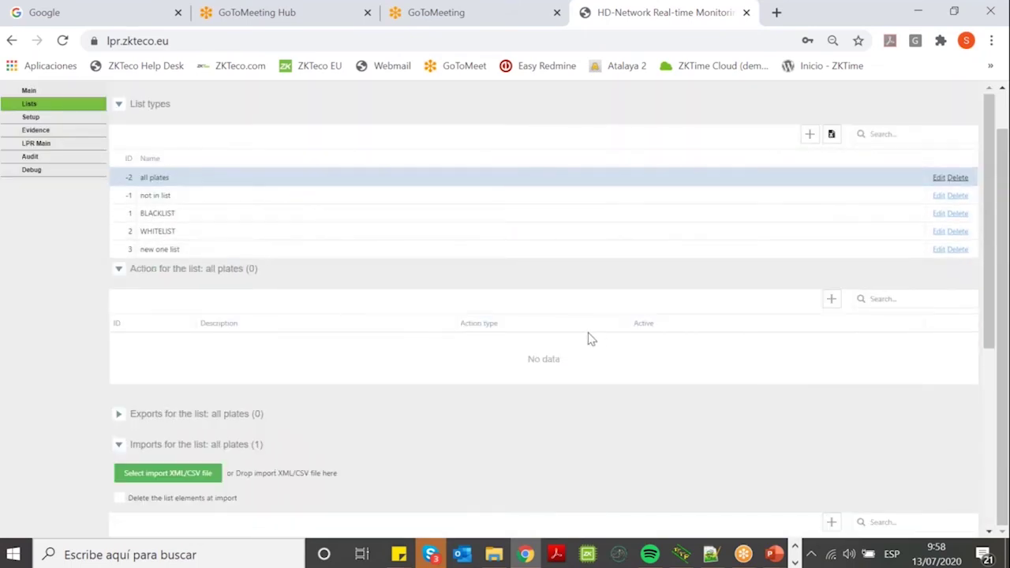
{"action": "scroll", "coordinate": [477, 280], "scroll_direction": "down", "scroll_amount": 2}
{"action": "scroll", "coordinate": [476, 283], "scroll_direction": "down", "scroll_amount": 2}
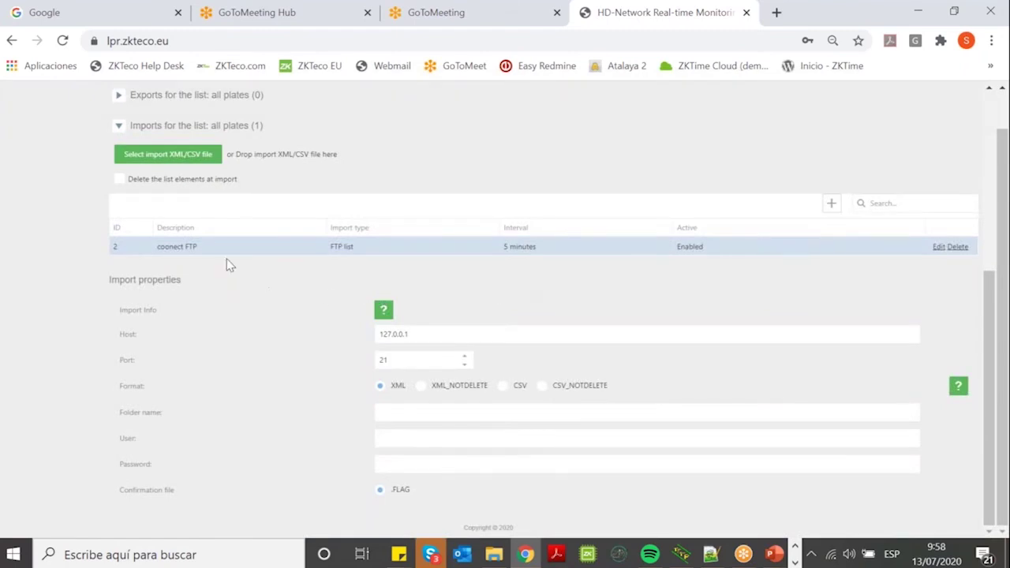
{"action": "scroll", "coordinate": [225, 261], "scroll_direction": "up", "scroll_amount": 3}
{"action": "scroll", "coordinate": [537, 296], "scroll_direction": "down", "scroll_amount": 3}
{"action": "left_click", "coordinate": [831, 204]}
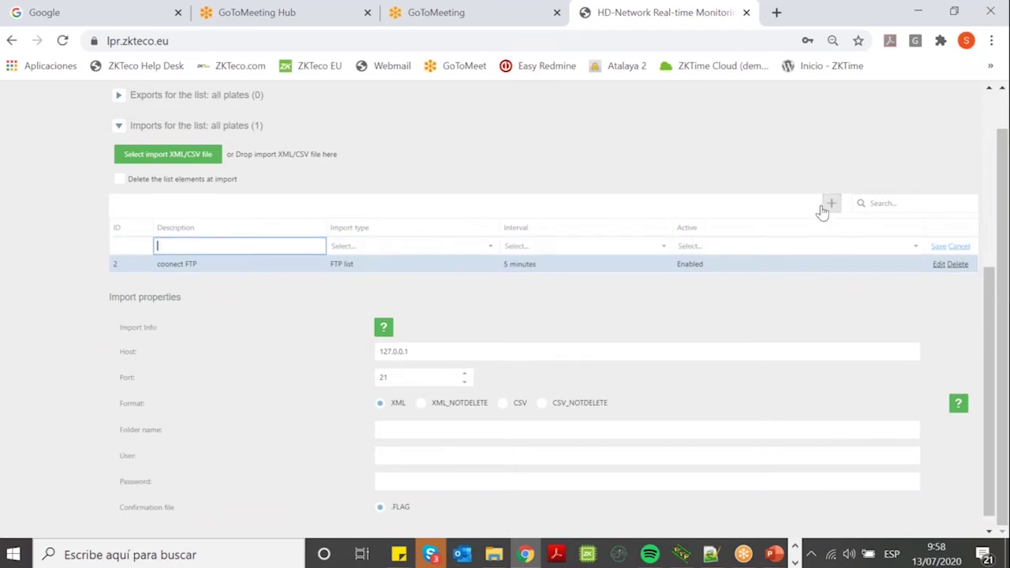
{"action": "left_click", "coordinate": [492, 251]}
{"action": "left_click", "coordinate": [413, 286]}
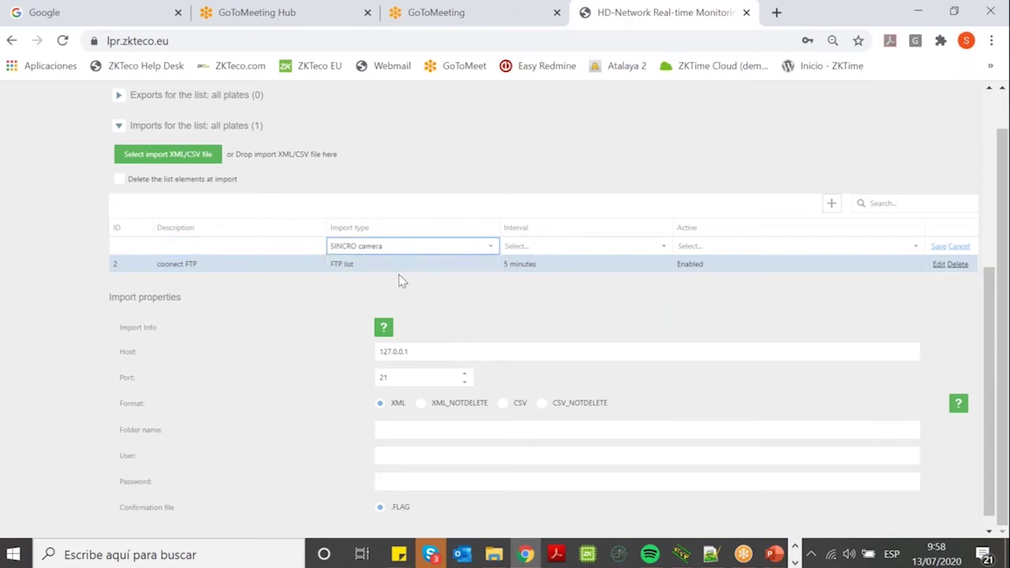
Set the import to every 3 minutes, Enabled, described 'slave camera', and save it.
{"action": "left_click", "coordinate": [279, 244]}
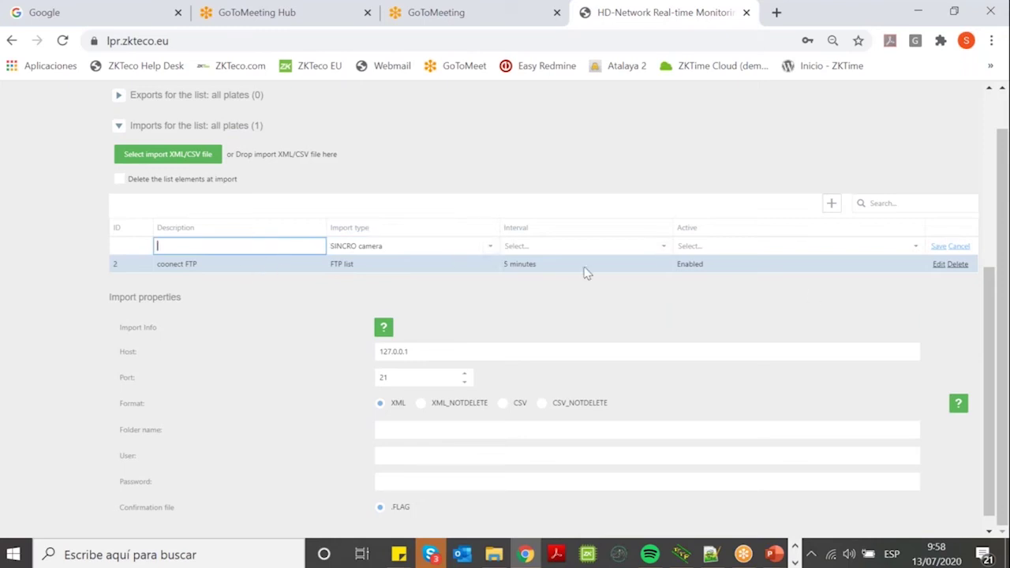
{"action": "left_click", "coordinate": [566, 246]}
{"action": "left_click", "coordinate": [541, 277]}
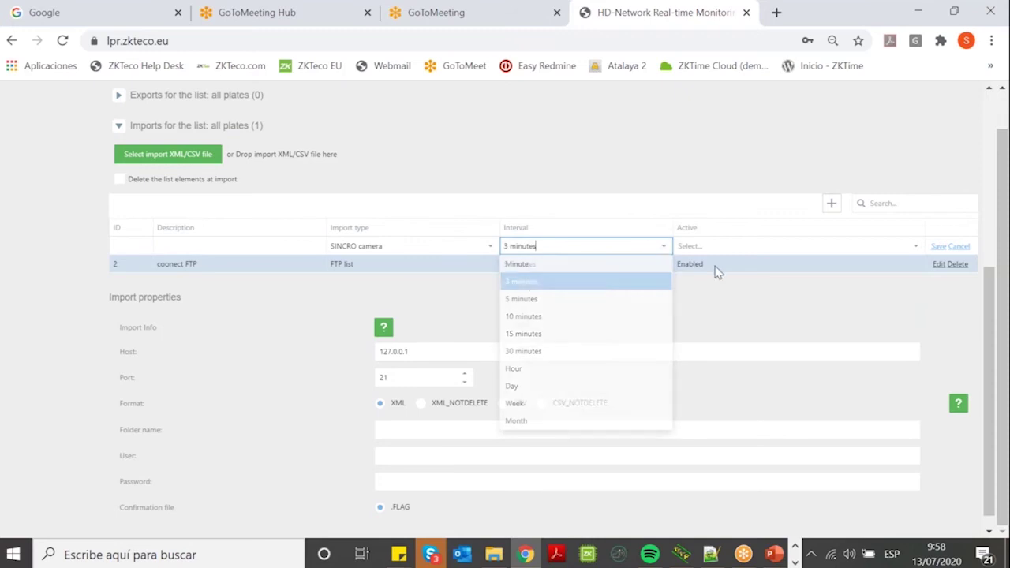
{"action": "left_click", "coordinate": [737, 248]}
{"action": "left_click", "coordinate": [703, 283]}
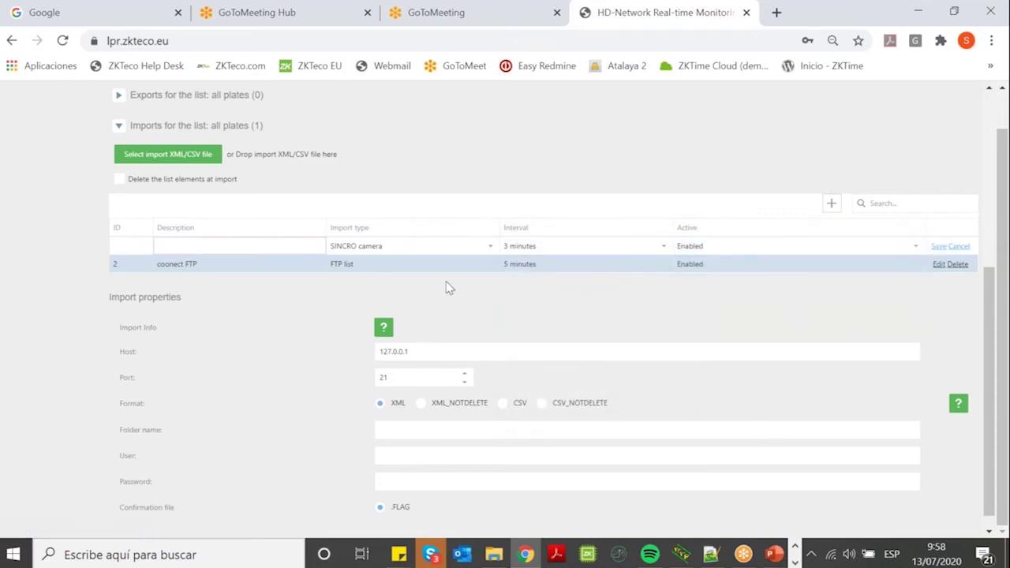
{"action": "left_click", "coordinate": [272, 246]}
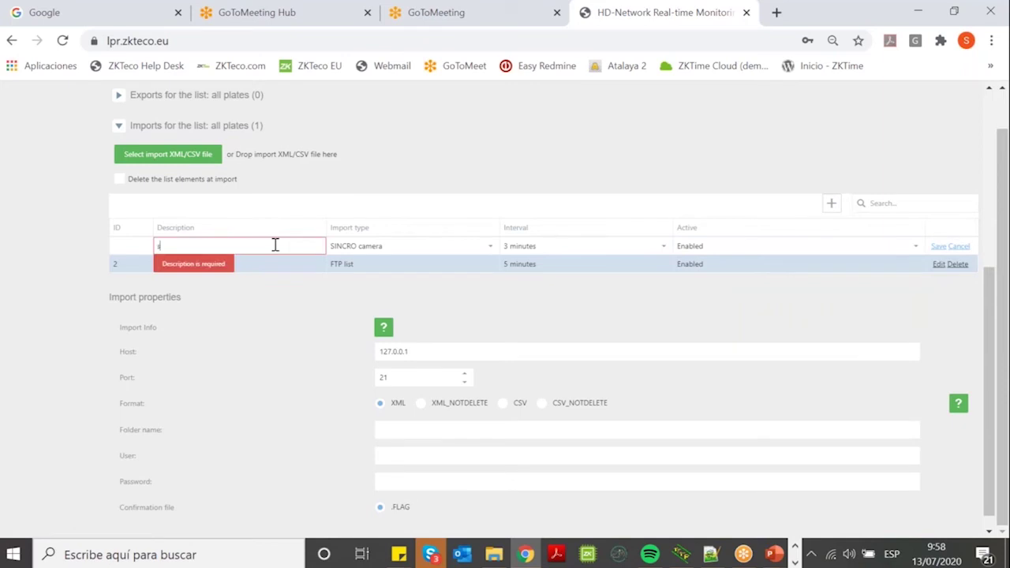
{"action": "type", "text": "slave camera"}
{"action": "left_click", "coordinate": [938, 247]}
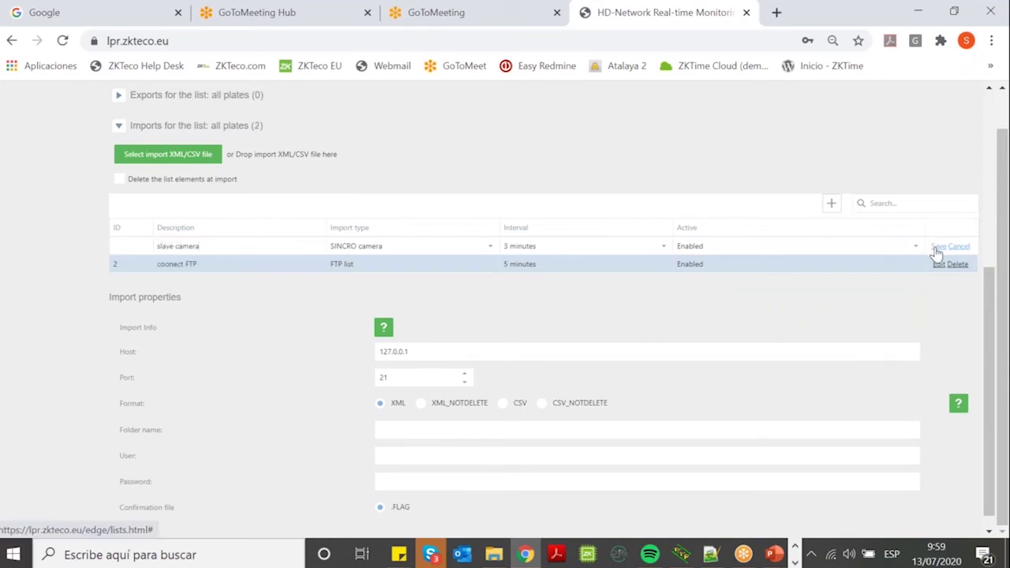
Show the slave camera import's properties and move between its synced camera user and password fields.
{"action": "left_click", "coordinate": [941, 248]}
{"action": "left_click", "coordinate": [938, 249]}
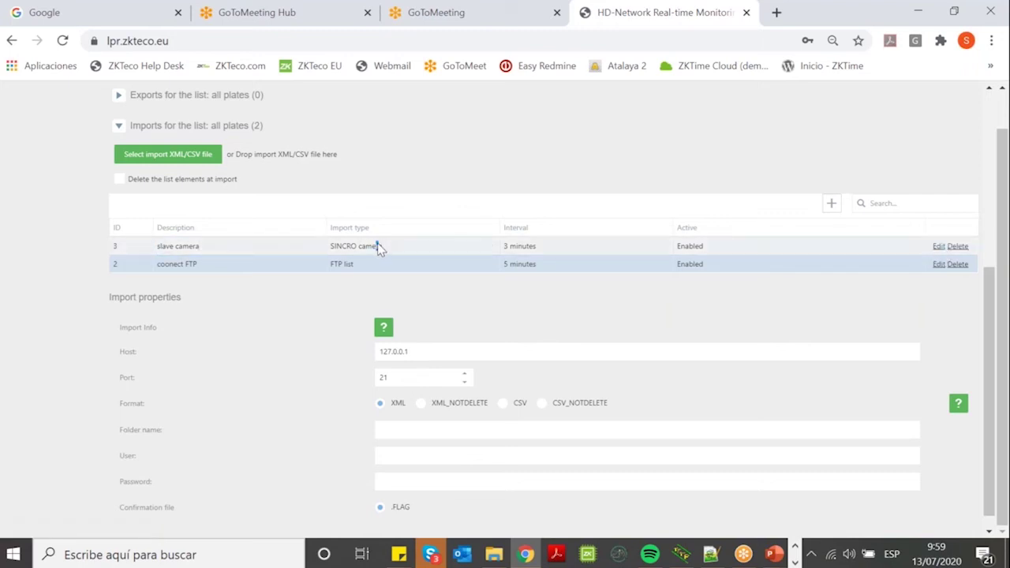
{"action": "left_click", "coordinate": [380, 246]}
{"action": "left_click", "coordinate": [462, 467]}
{"action": "left_click", "coordinate": [430, 486]}
{"action": "left_click", "coordinate": [426, 463]}
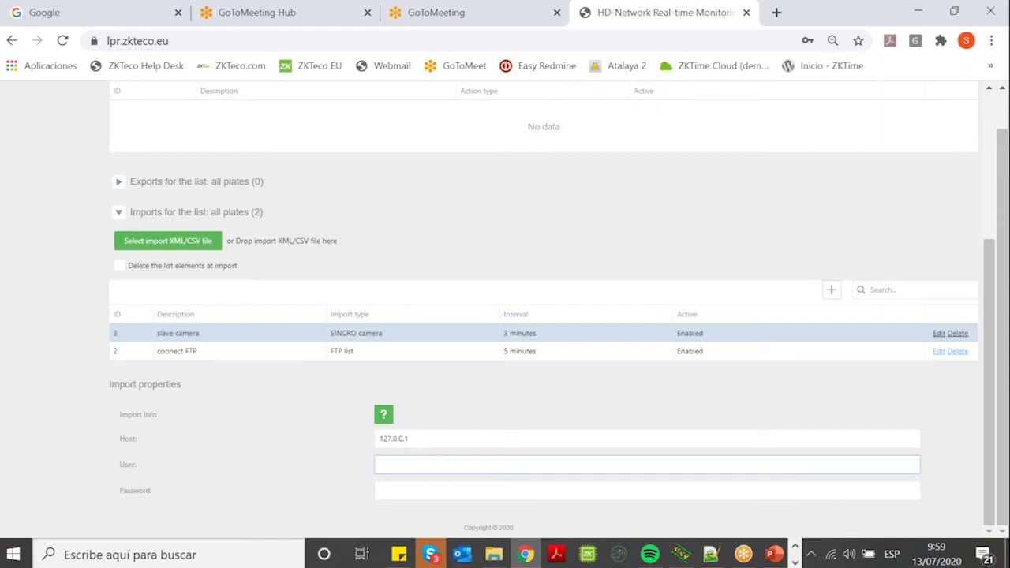
Go to the LPR Setup page showing region Europe, country Spain, MOTIONDETECTION mode and 1280x720.
{"action": "scroll", "coordinate": [442, 232], "scroll_direction": "up", "scroll_amount": 4}
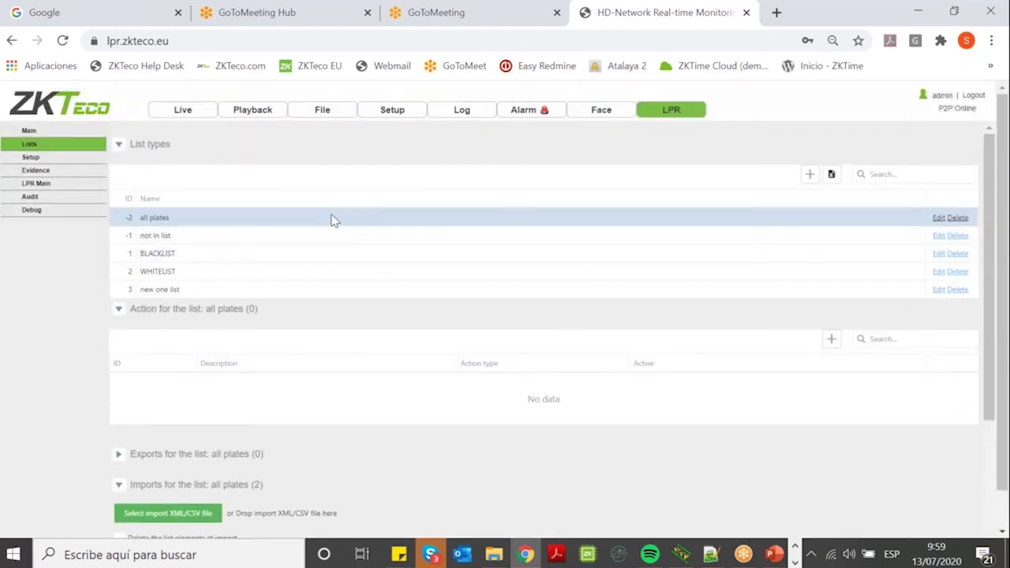
{"action": "scroll", "coordinate": [586, 202], "scroll_direction": "down", "scroll_amount": 1}
{"action": "scroll", "coordinate": [311, 232], "scroll_direction": "up", "scroll_amount": 1}
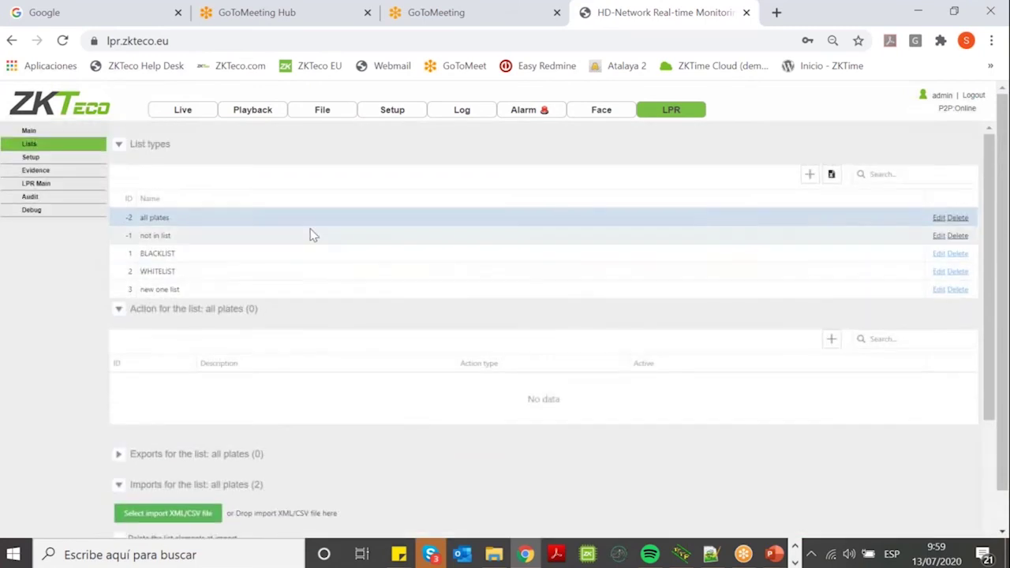
{"action": "left_click", "coordinate": [39, 169]}
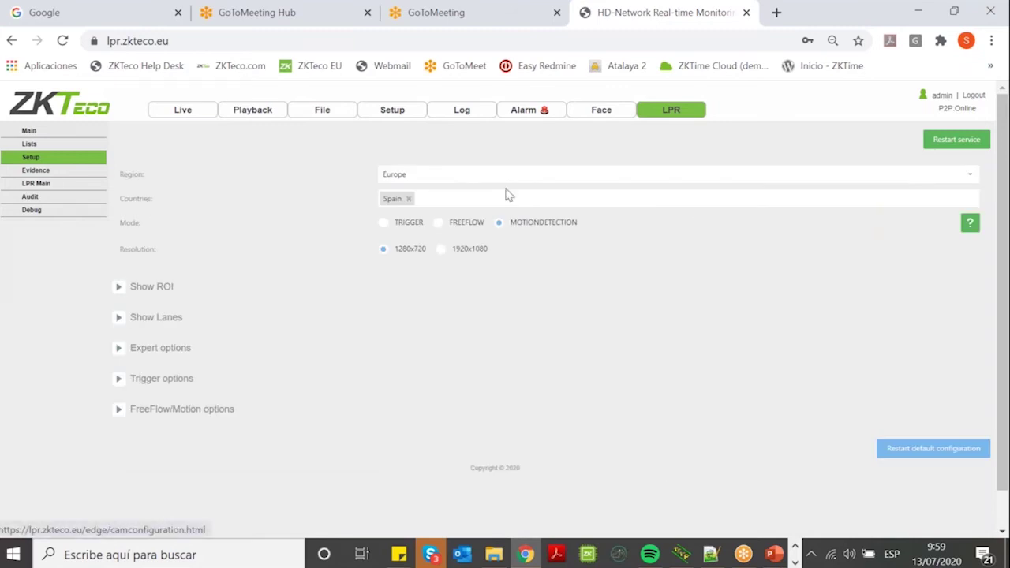
Keep Europe as the recognition region, dismissing a stray Skype taskbar menu.
{"action": "left_click", "coordinate": [969, 174]}
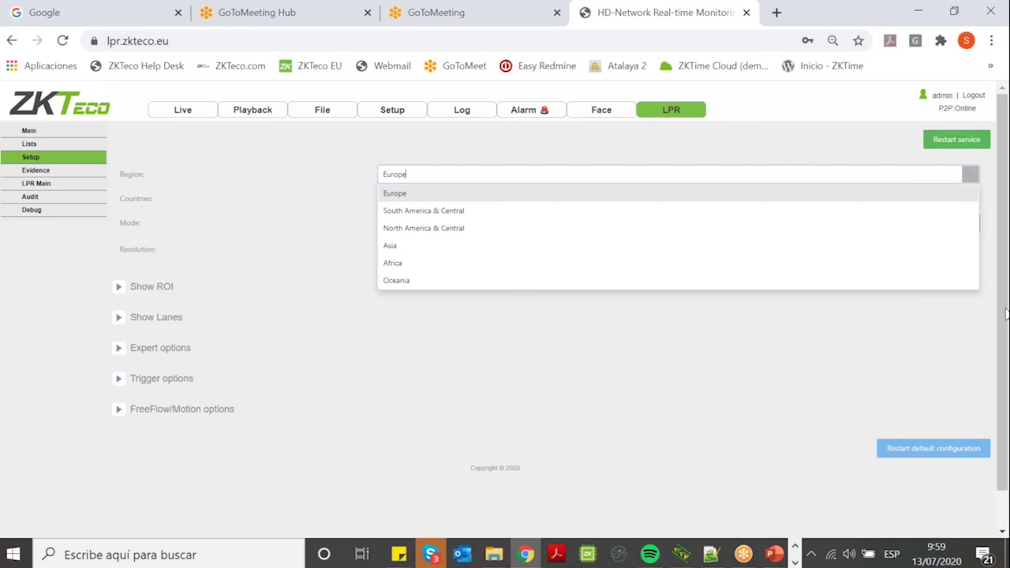
{"action": "left_click", "coordinate": [431, 555]}
{"action": "right_click", "coordinate": [430, 555]}
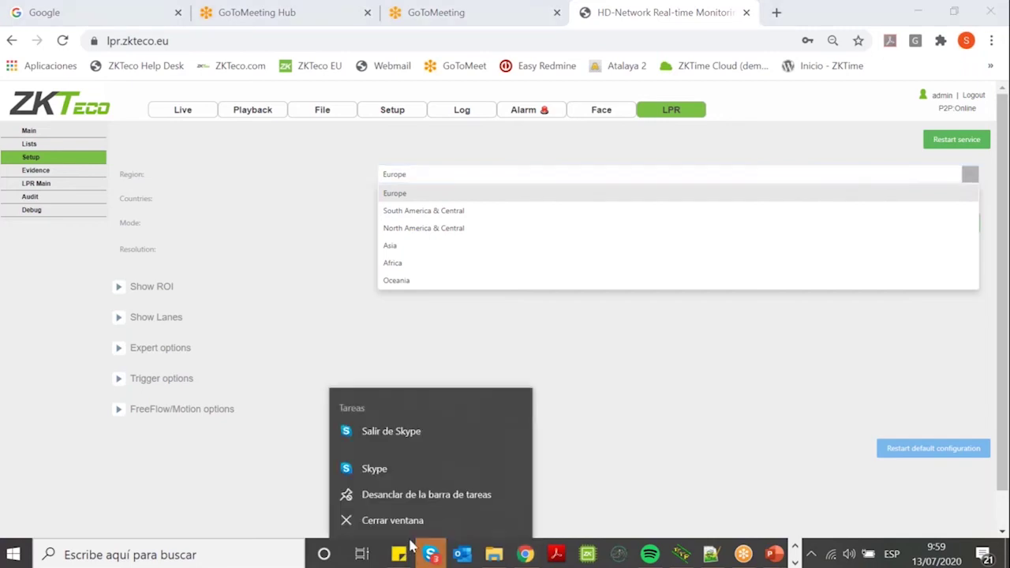
{"action": "left_click", "coordinate": [402, 525]}
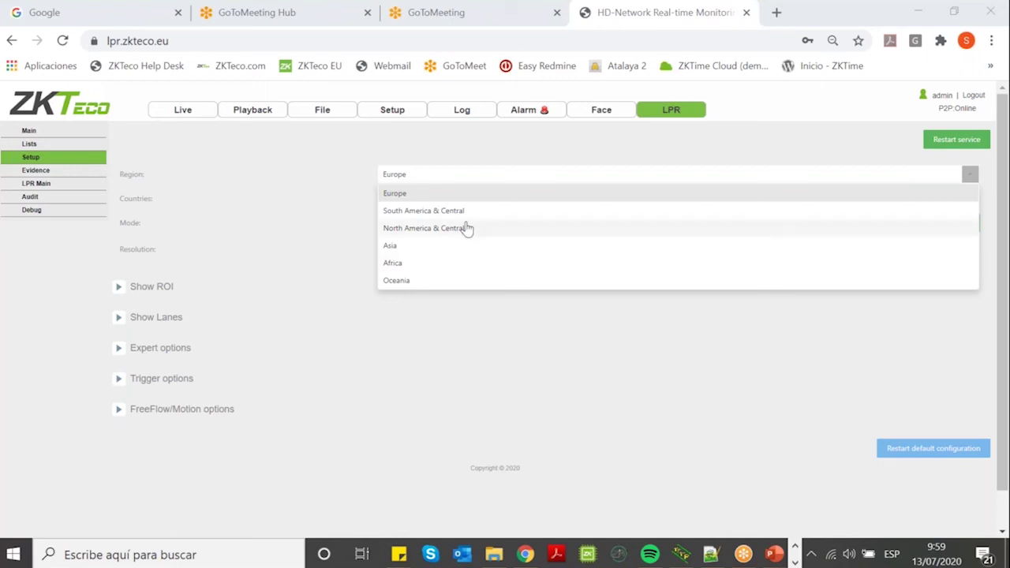
{"action": "left_click", "coordinate": [400, 197]}
Add Ukraine to the recognised countries list next to Spain.
{"action": "left_click", "coordinate": [566, 204]}
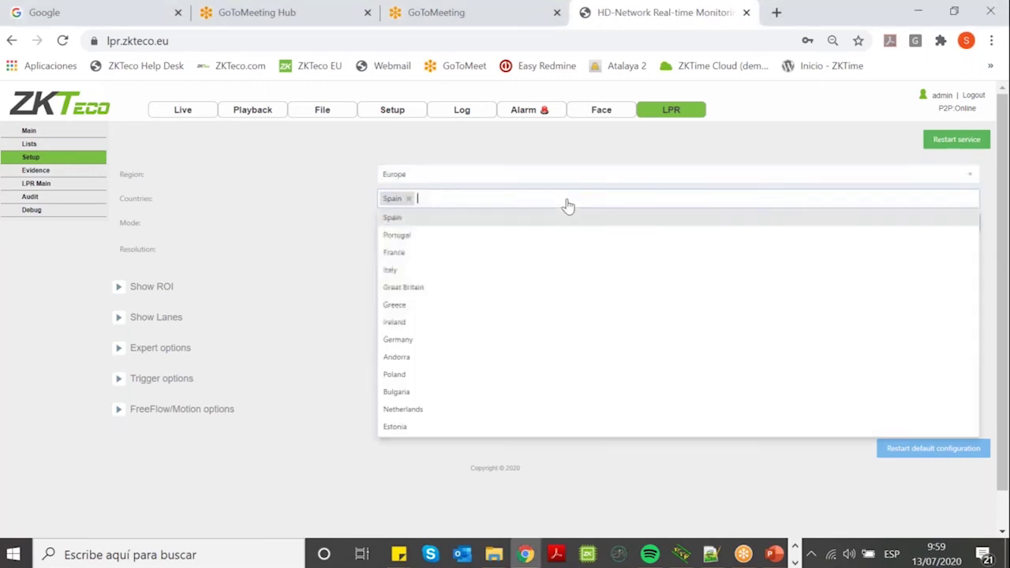
{"action": "scroll", "coordinate": [531, 331], "scroll_direction": "down", "scroll_amount": 3}
{"action": "scroll", "coordinate": [531, 347], "scroll_direction": "down", "scroll_amount": 5}
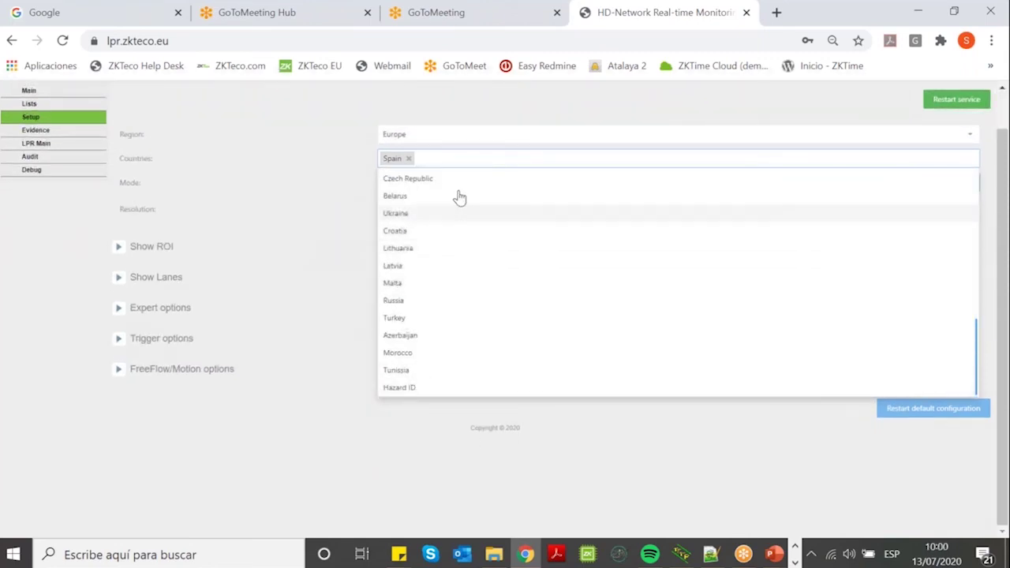
{"action": "left_click", "coordinate": [420, 217]}
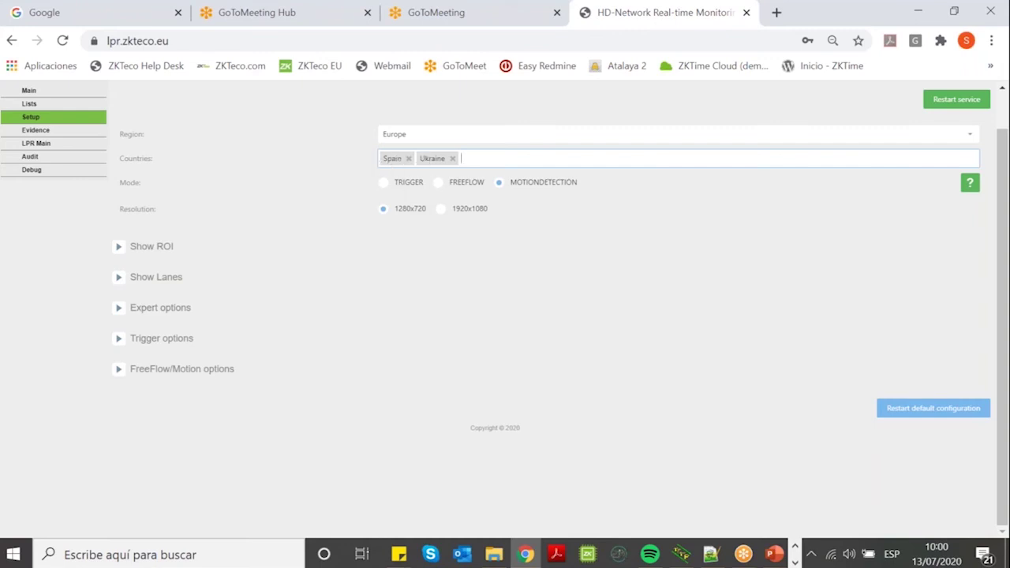
{"action": "scroll", "coordinate": [527, 236], "scroll_direction": "up", "scroll_amount": 1}
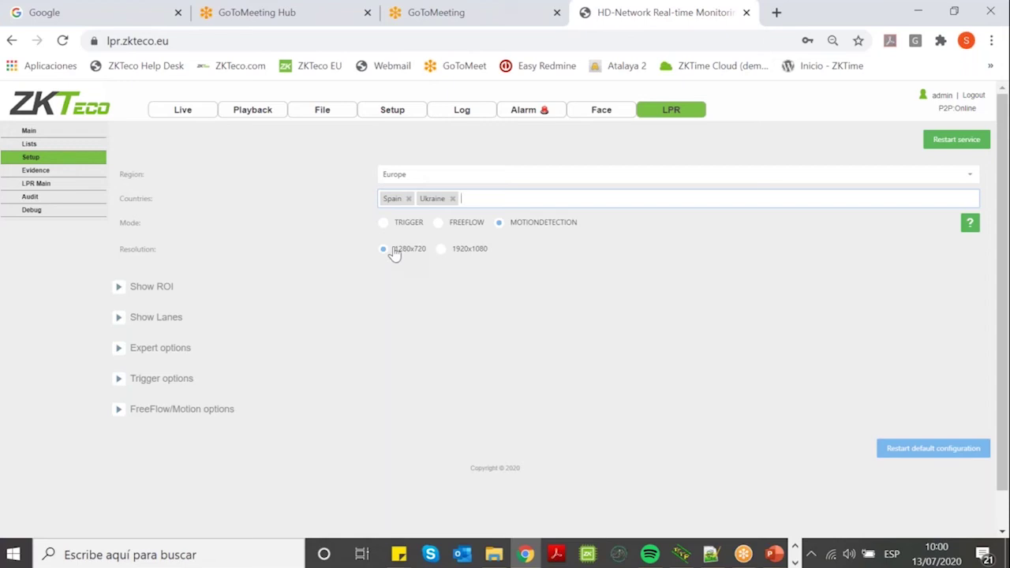
Draw the ROI rectangle around the car on the right camera image.
{"action": "left_click", "coordinate": [119, 288]}
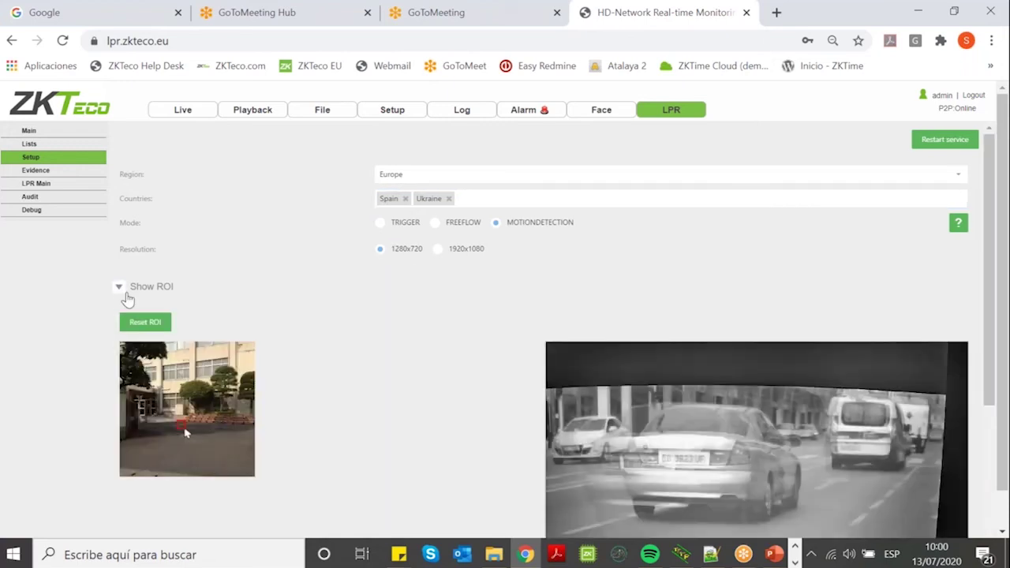
{"action": "scroll", "coordinate": [418, 272], "scroll_direction": "down", "scroll_amount": 3}
{"action": "scroll", "coordinate": [418, 271], "scroll_direction": "up", "scroll_amount": 1}
{"action": "left_click_drag", "start_coordinate": [600, 260], "coordinate": [883, 369]}
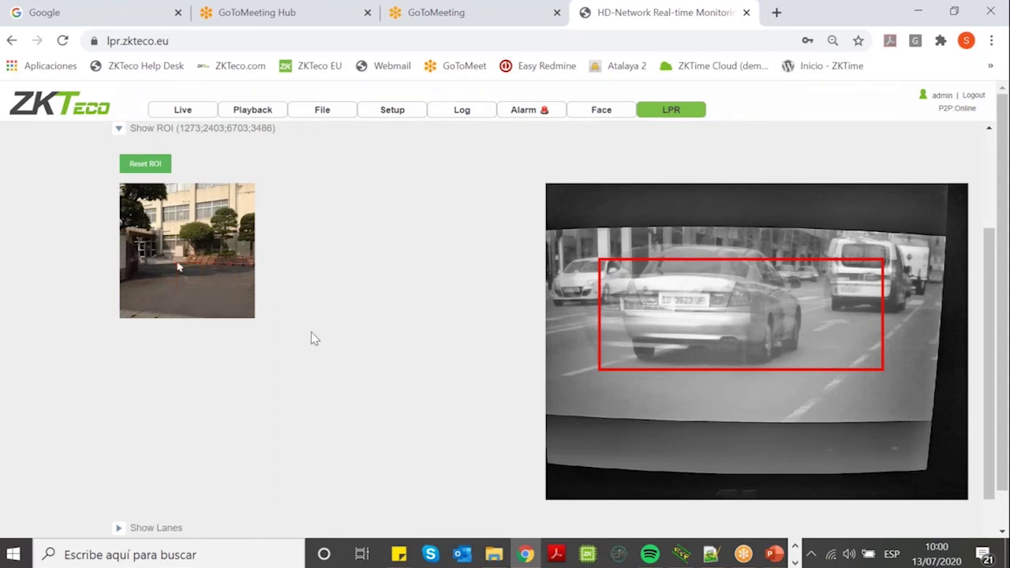
{"action": "scroll", "coordinate": [311, 339], "scroll_direction": "up", "scroll_amount": 2}
{"action": "scroll", "coordinate": [314, 334], "scroll_direction": "down", "scroll_amount": 3}
Split the lane image into two lanes with a vertical lane line.
{"action": "left_click", "coordinate": [183, 420]}
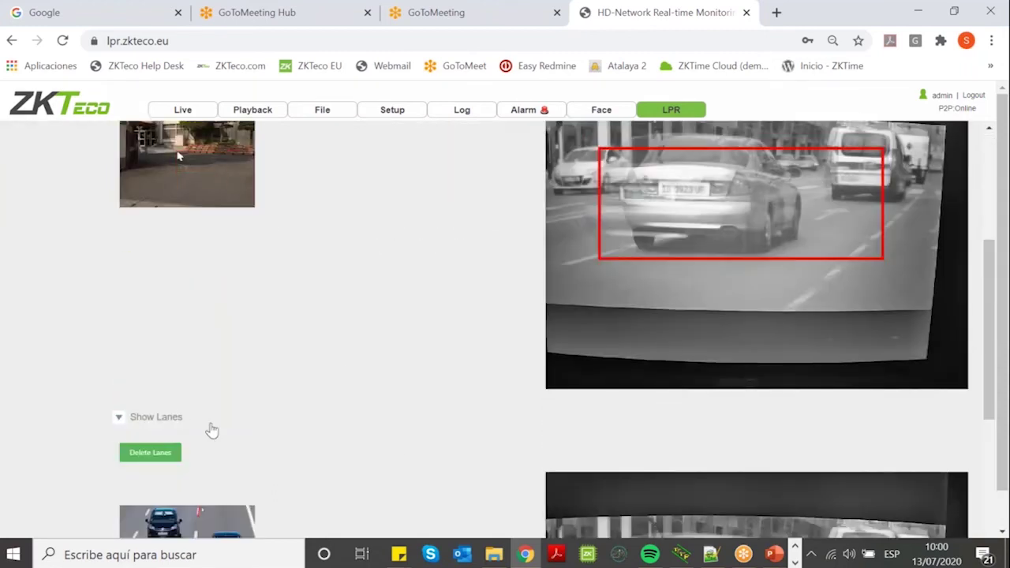
{"action": "scroll", "coordinate": [509, 314], "scroll_direction": "down", "scroll_amount": 4}
{"action": "left_click_drag", "start_coordinate": [740, 197], "coordinate": [752, 462]}
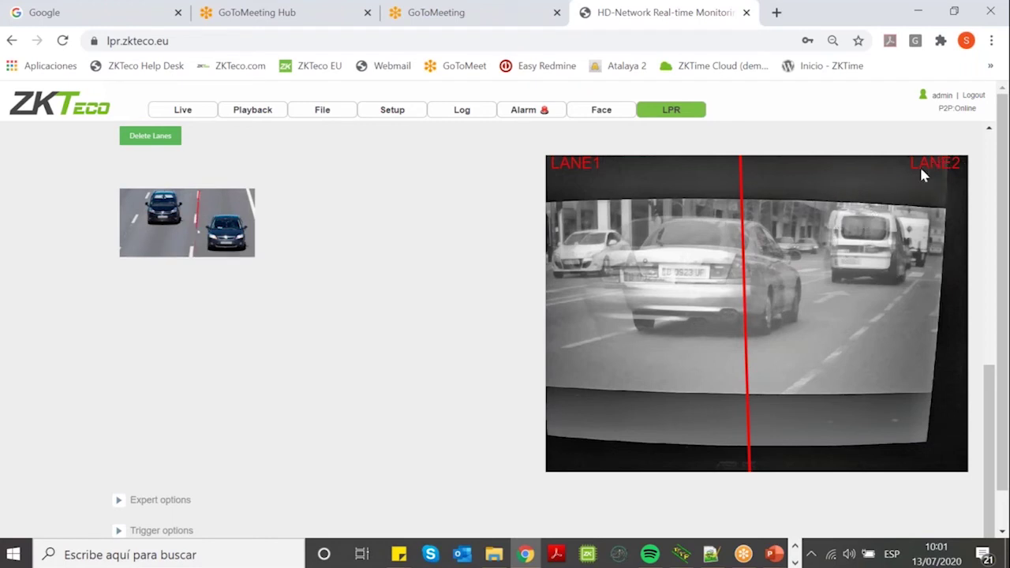
{"action": "scroll", "coordinate": [401, 277], "scroll_direction": "down", "scroll_amount": 1}
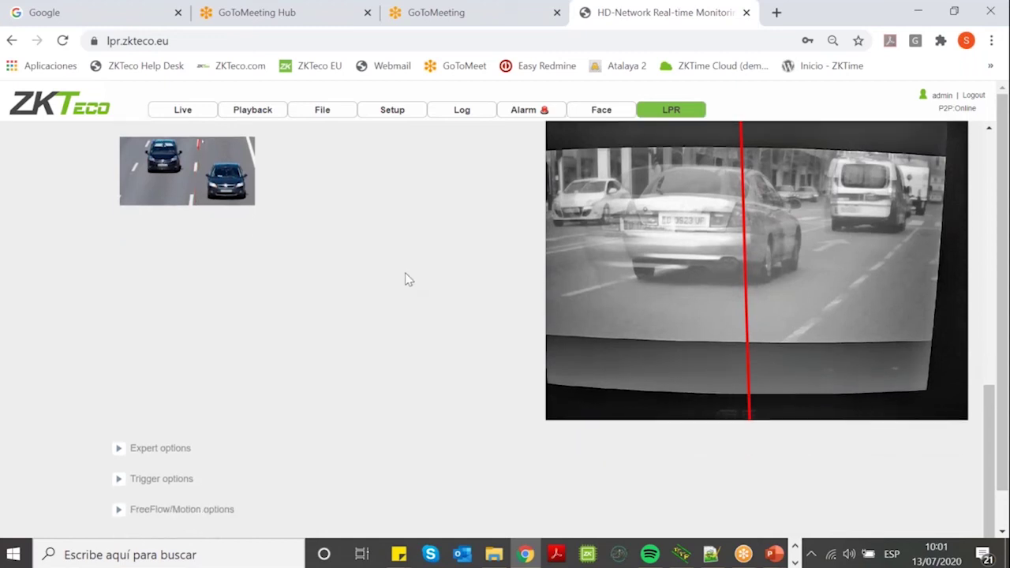
{"action": "scroll", "coordinate": [378, 322], "scroll_direction": "up", "scroll_amount": 10}
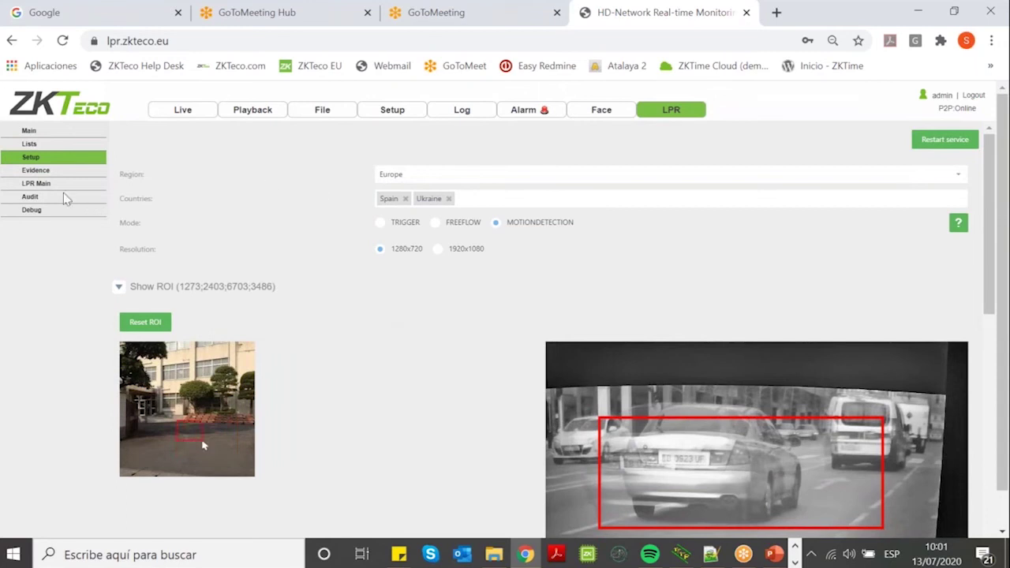
{"action": "left_click", "coordinate": [42, 177]}
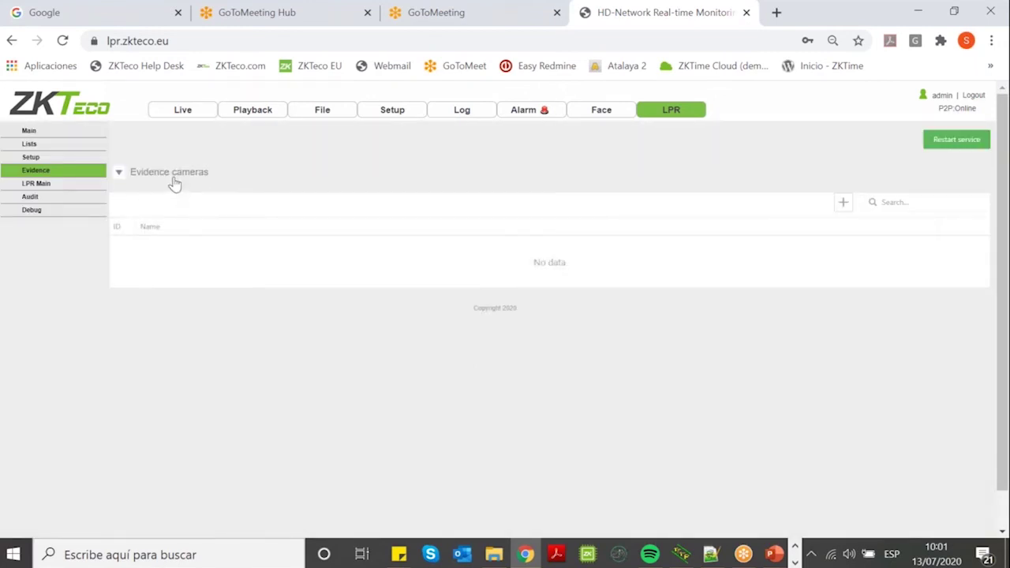
Add and save a new evidence camera named 'evidemce 1'.
{"action": "left_click", "coordinate": [841, 202]}
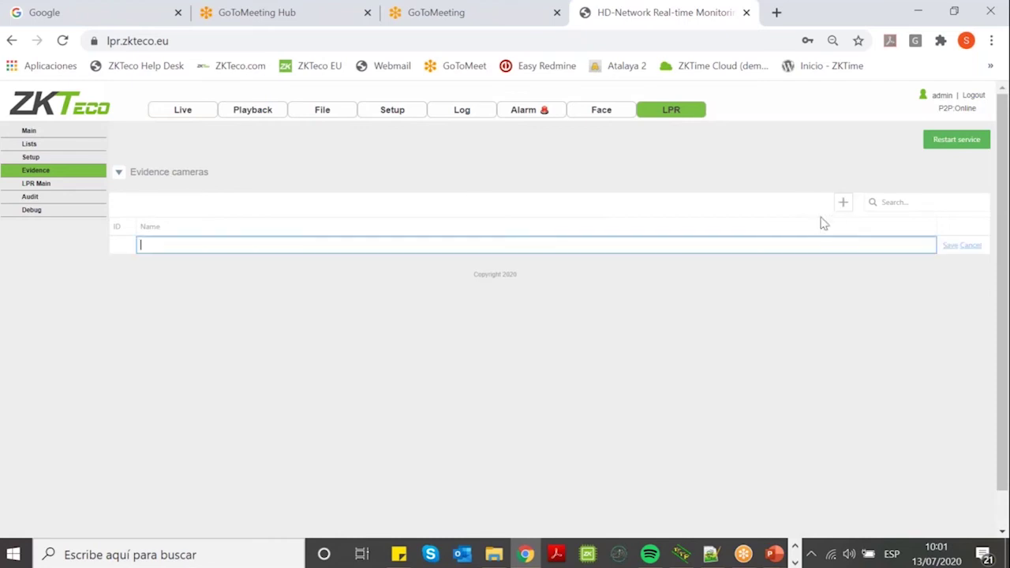
{"action": "type", "text": "evidemce 1"}
{"action": "left_click", "coordinate": [950, 245]}
Set the evidence camera's Url to rstp and collapse its connection details.
{"action": "left_click", "coordinate": [129, 247]}
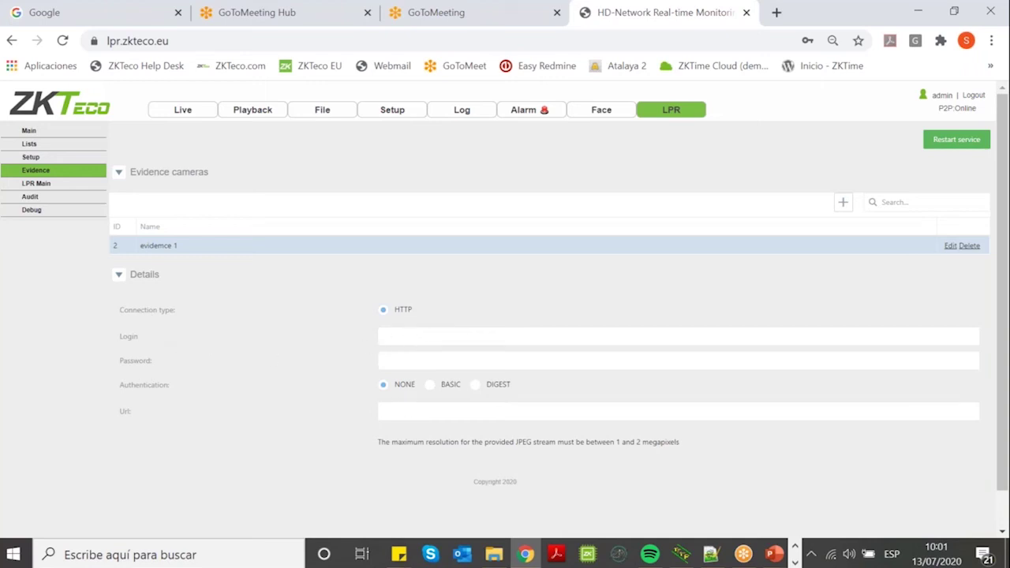
{"action": "left_click", "coordinate": [426, 416]}
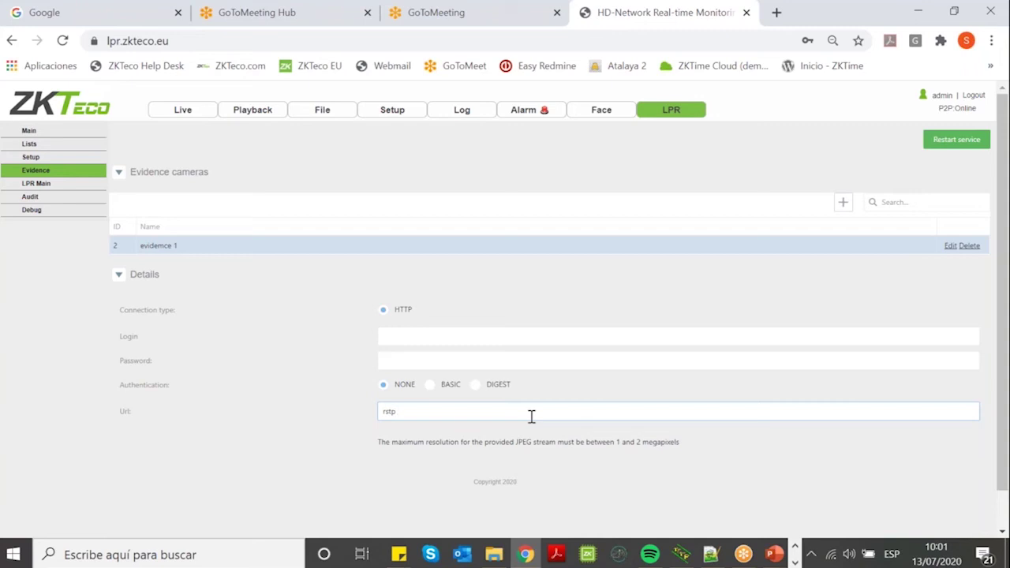
{"action": "left_click", "coordinate": [494, 304]}
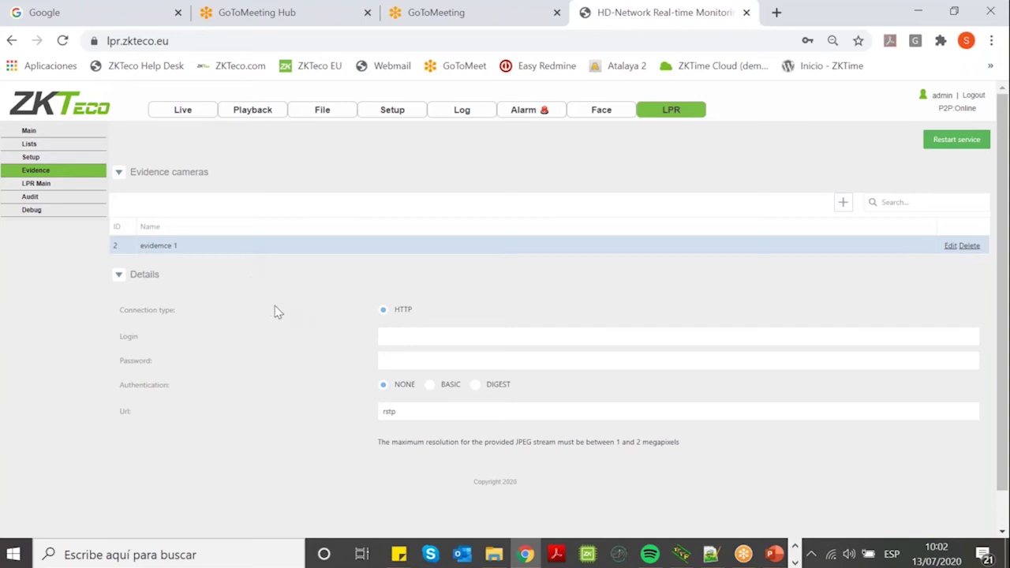
{"action": "left_click", "coordinate": [119, 277]}
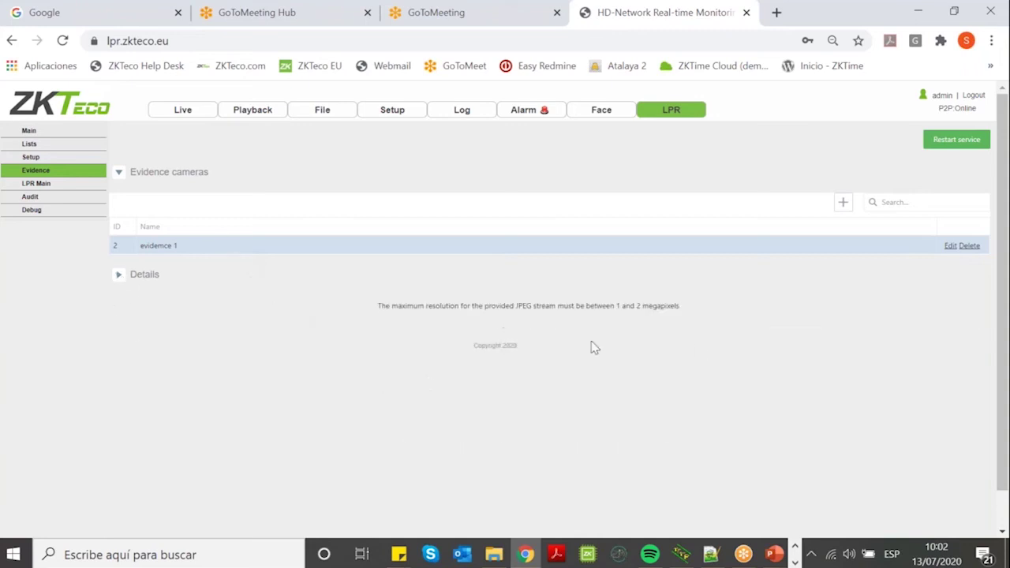
Highlight the note about the provided JPEG stream resolution limit.
{"action": "left_click_drag", "start_coordinate": [516, 306], "coordinate": [680, 306]}
{"action": "left_click", "coordinate": [503, 306]}
{"action": "left_click_drag", "start_coordinate": [482, 306], "coordinate": [557, 309]}
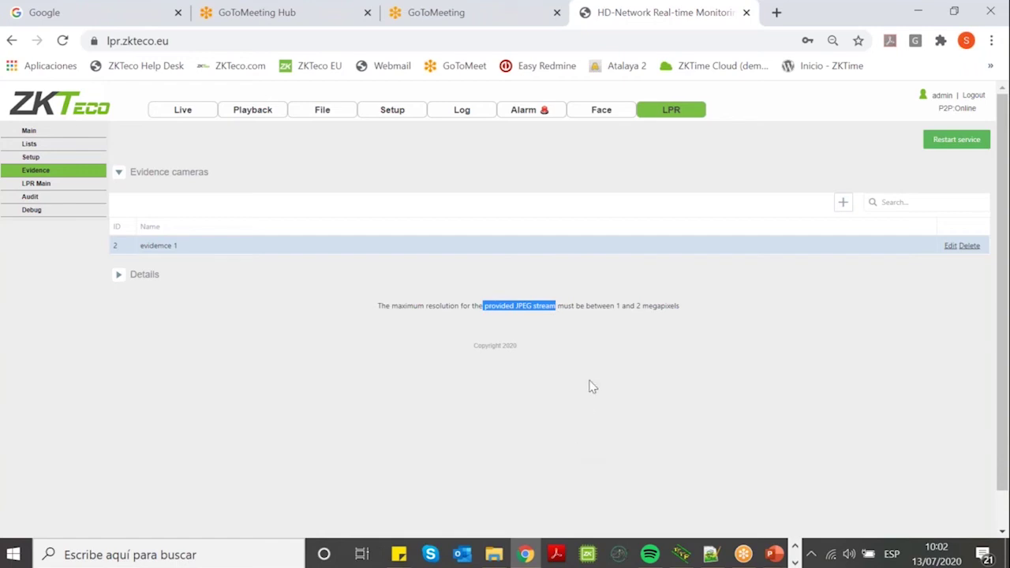
Inspect LPR Main's Expert and Purge options, then go to the Audit page.
{"action": "left_click", "coordinate": [41, 190]}
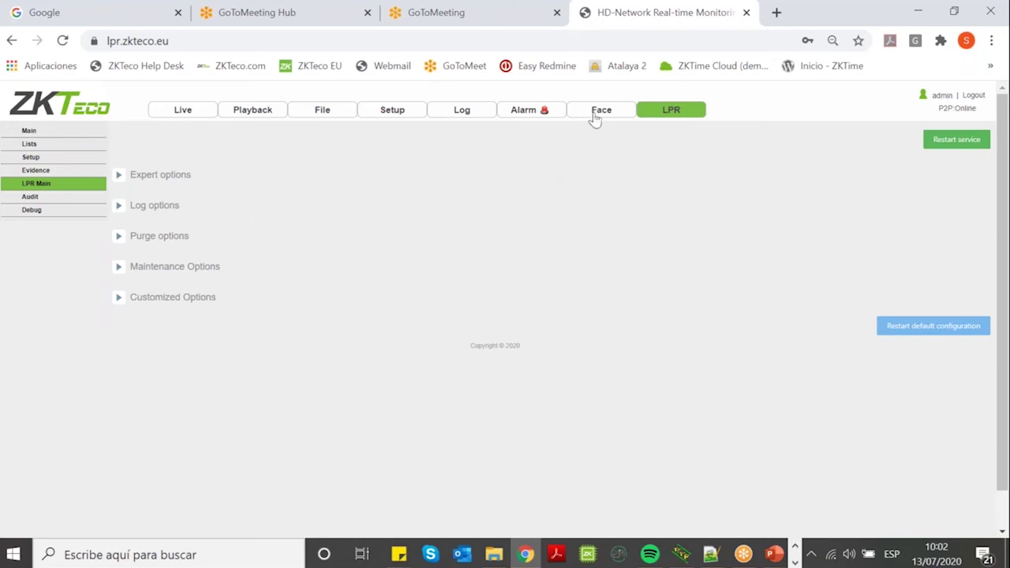
{"action": "left_click", "coordinate": [120, 179]}
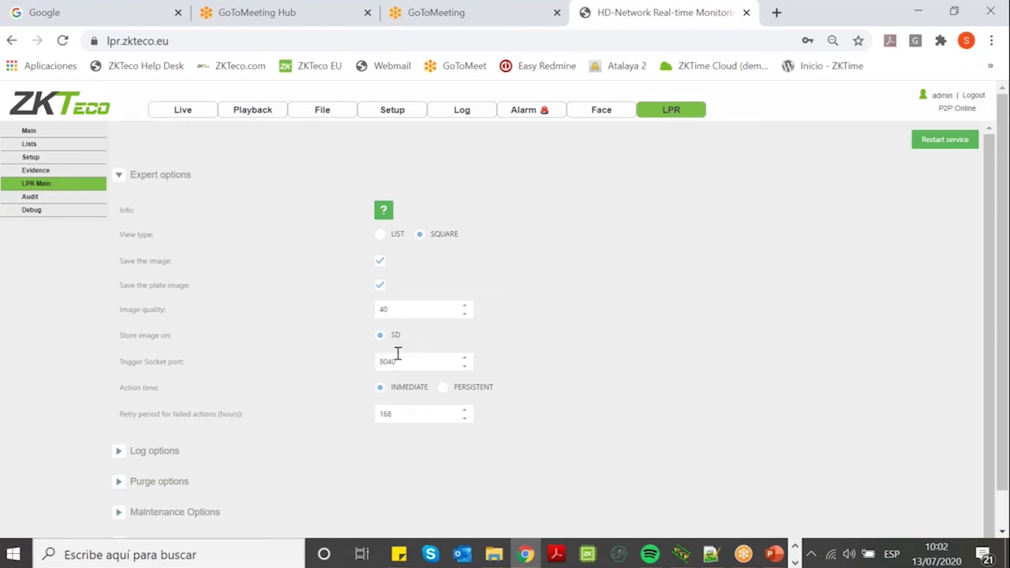
{"action": "scroll", "coordinate": [563, 370], "scroll_direction": "down", "scroll_amount": 1}
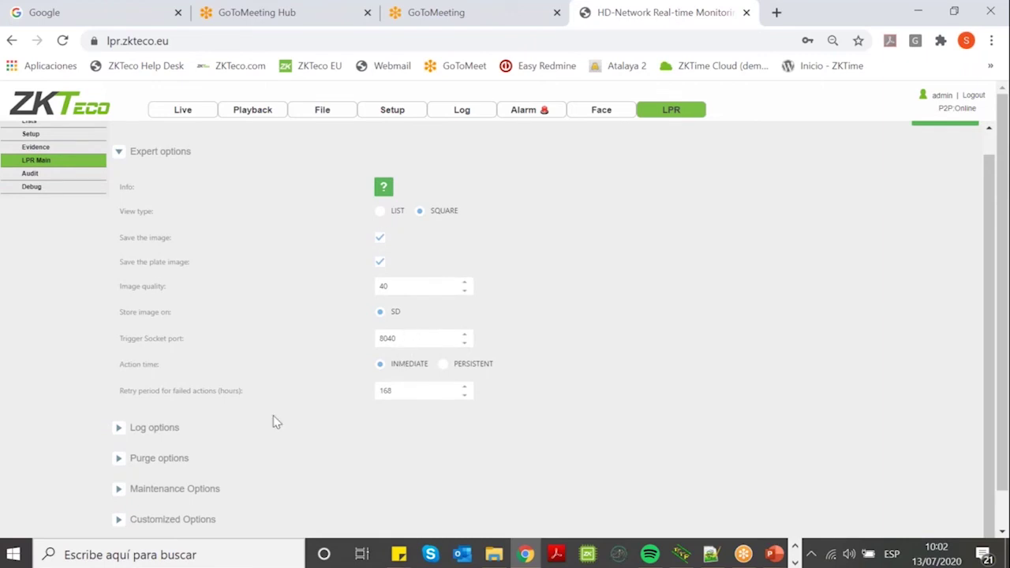
{"action": "left_click", "coordinate": [134, 462]}
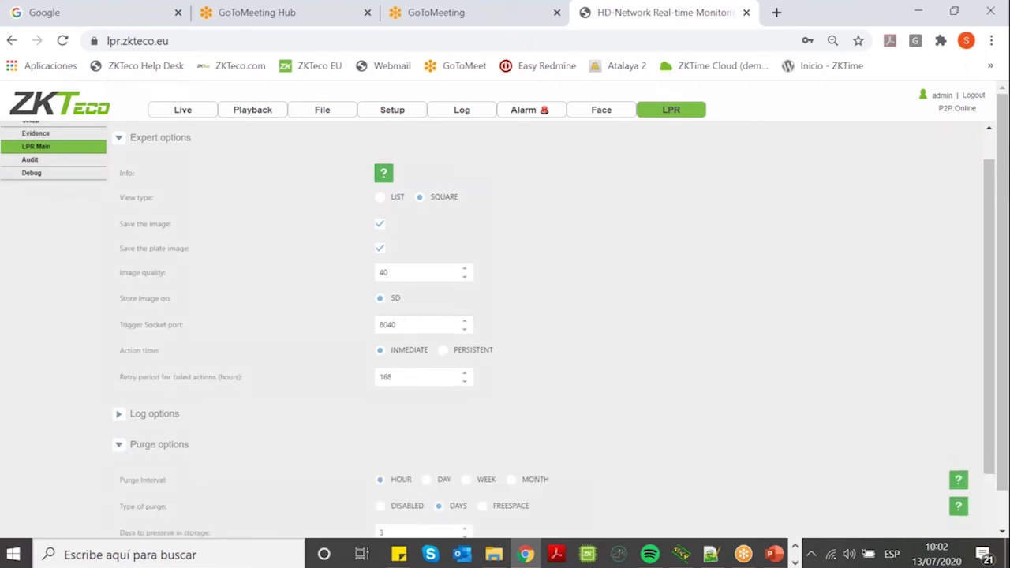
{"action": "scroll", "coordinate": [321, 369], "scroll_direction": "down", "scroll_amount": 2}
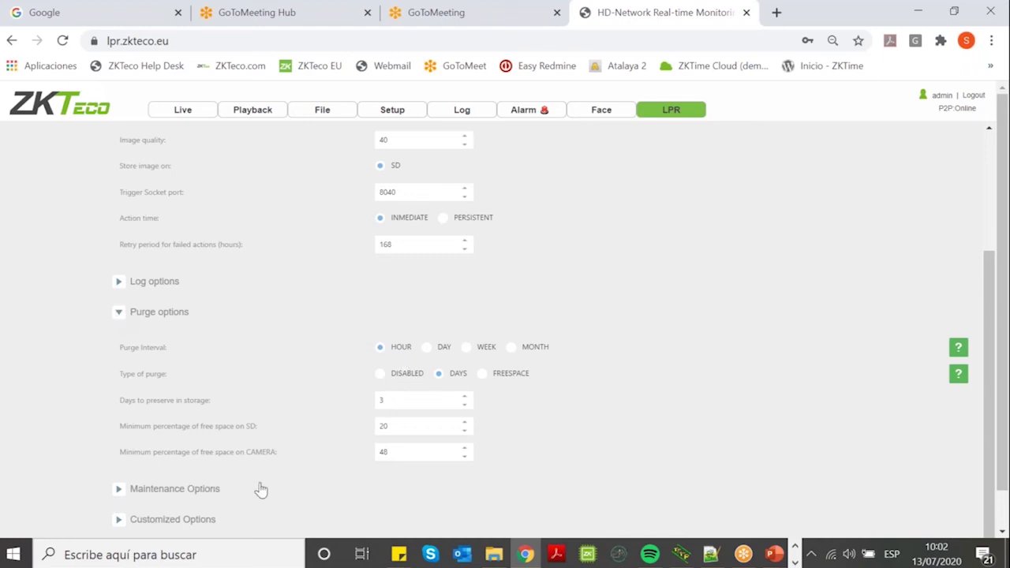
{"action": "left_click", "coordinate": [120, 313]}
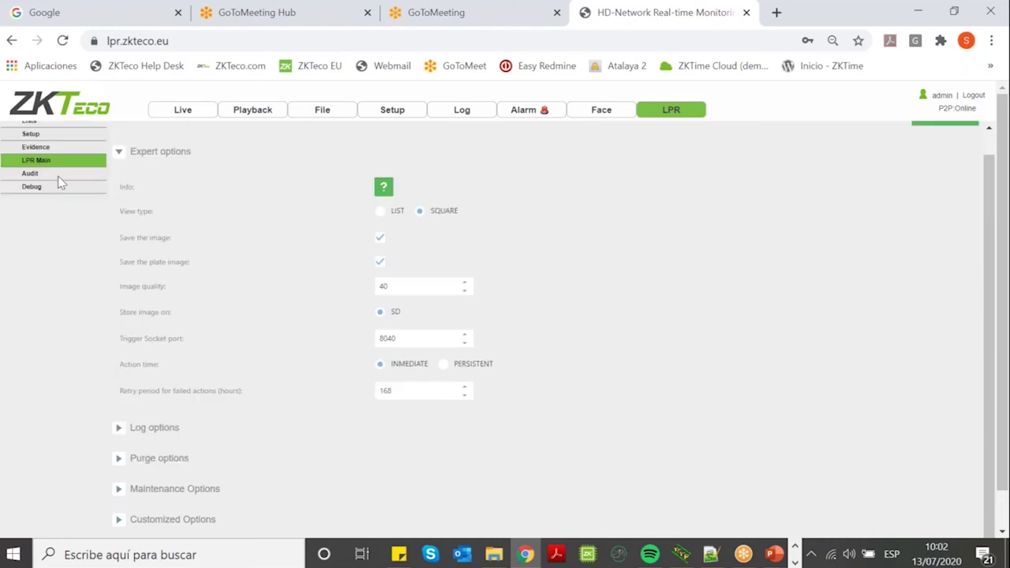
{"action": "left_click", "coordinate": [22, 175]}
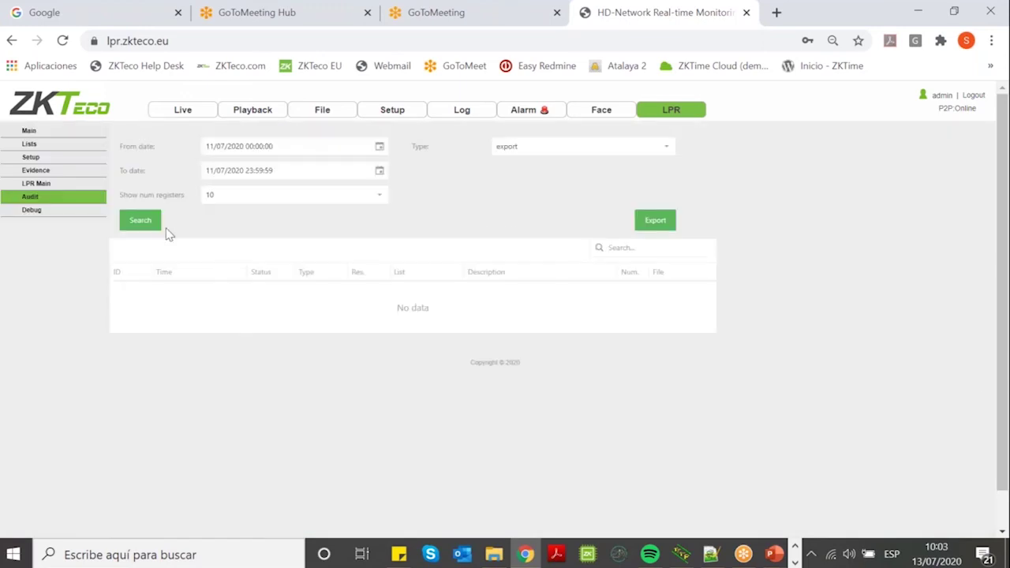
Search the 11/07/2020 audit log with Type set to action, returning no records.
{"action": "left_click", "coordinate": [141, 221]}
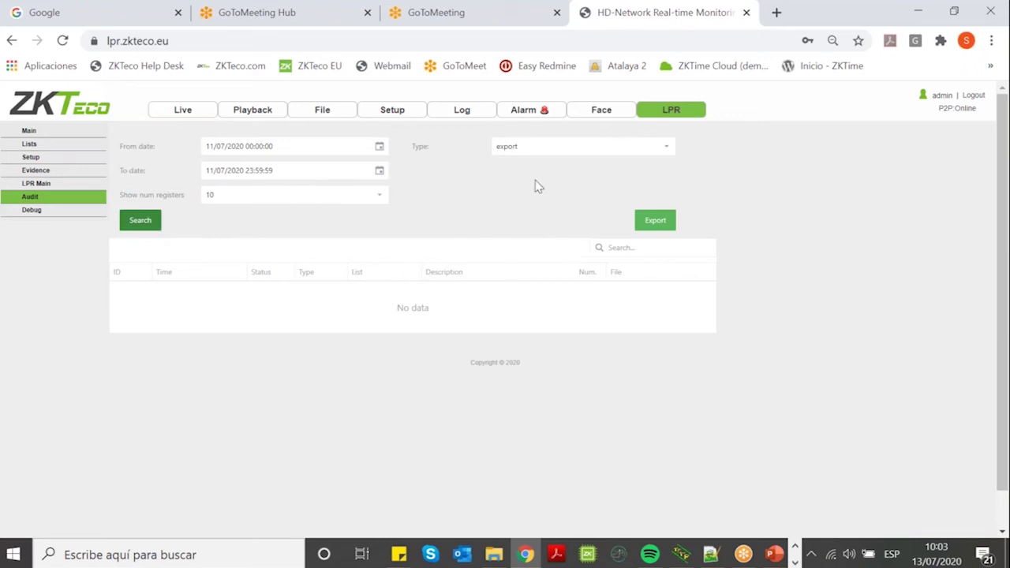
{"action": "left_click", "coordinate": [543, 150]}
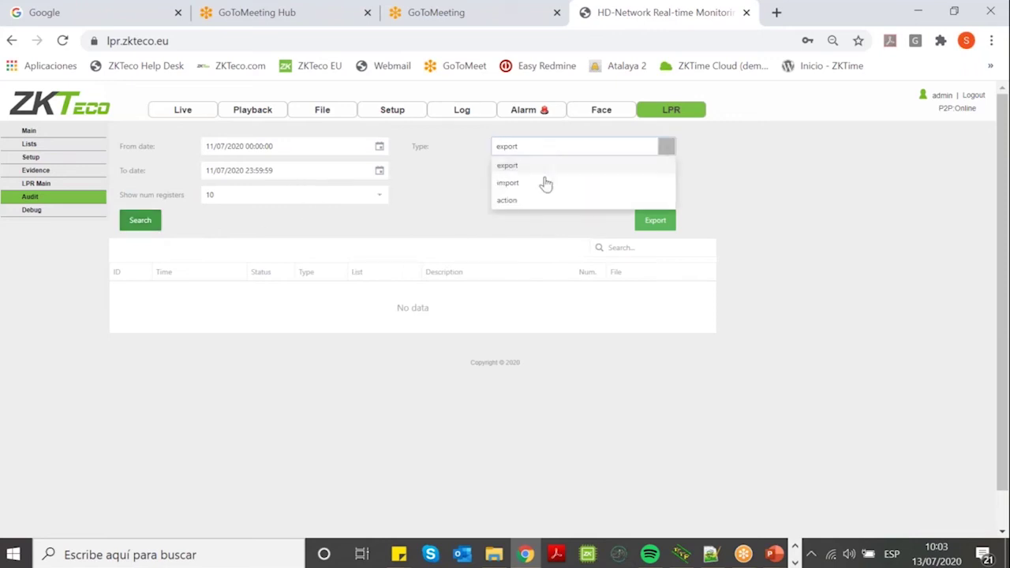
{"action": "left_click", "coordinate": [530, 202]}
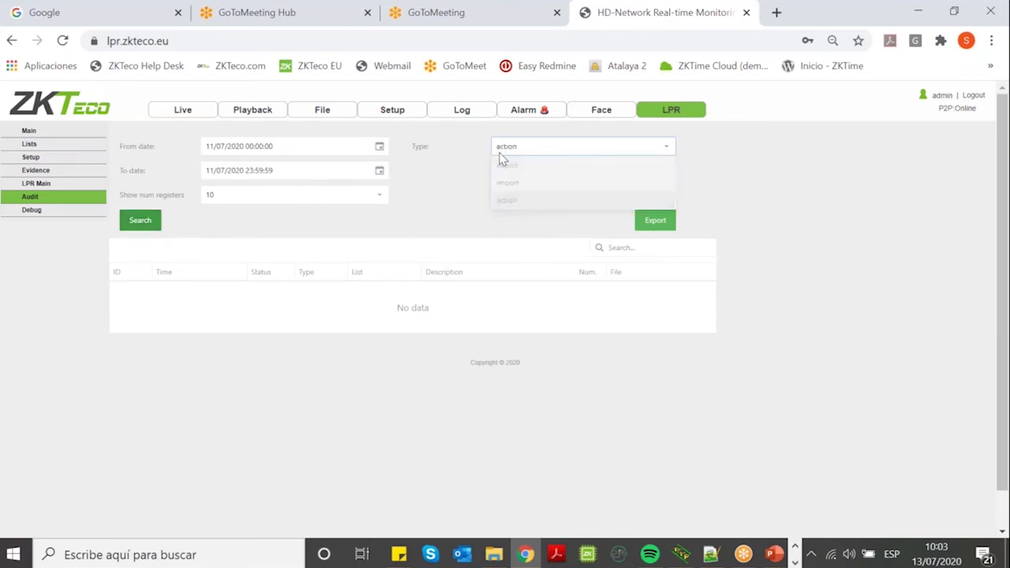
{"action": "left_click", "coordinate": [133, 222]}
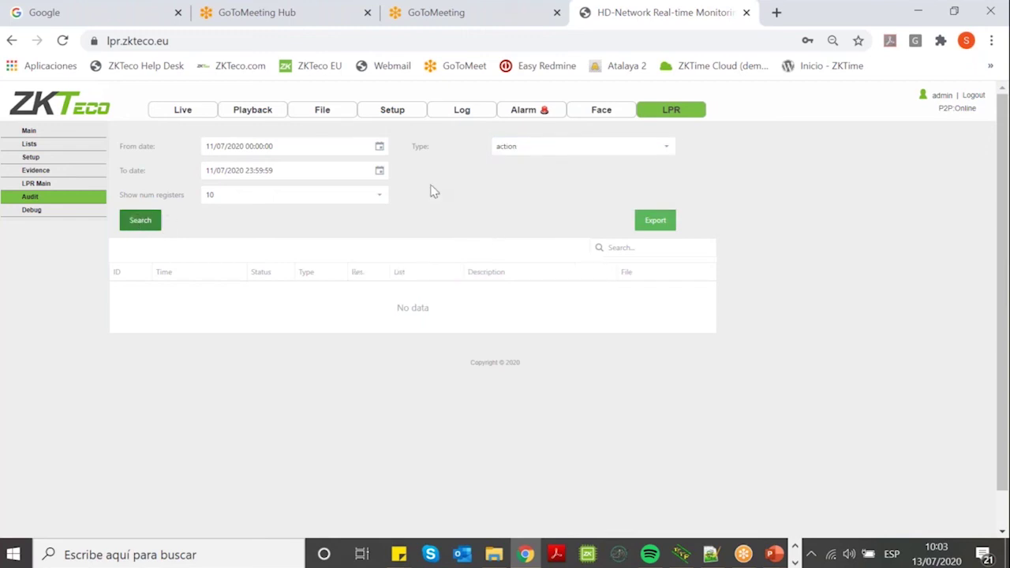
{"action": "scroll", "coordinate": [458, 232], "scroll_direction": "down", "scroll_amount": 1}
{"action": "scroll", "coordinate": [120, 245], "scroll_direction": "up", "scroll_amount": 1}
{"action": "left_click", "coordinate": [36, 183]}
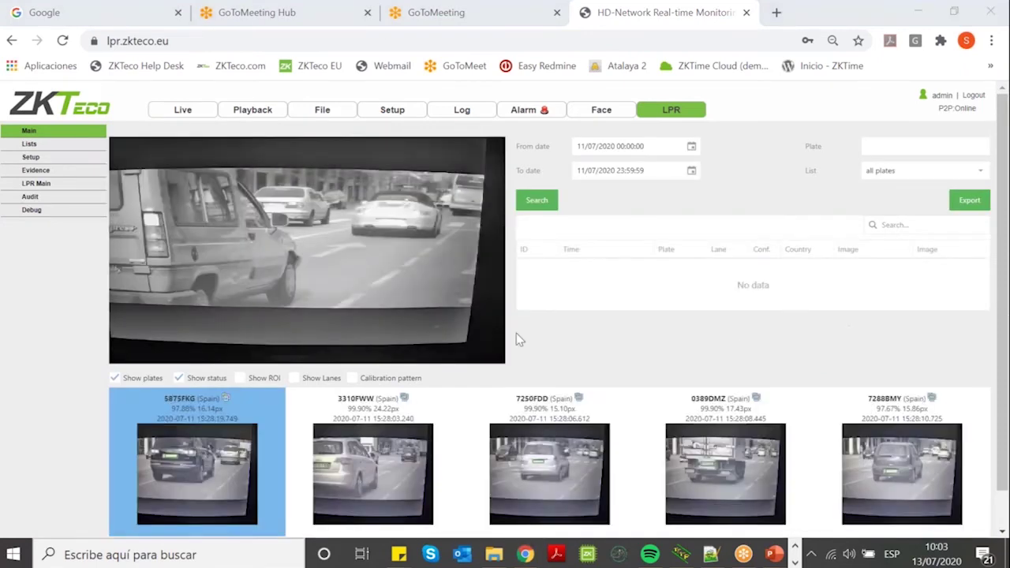
{"action": "scroll", "coordinate": [221, 312], "scroll_direction": "down", "scroll_amount": 1}
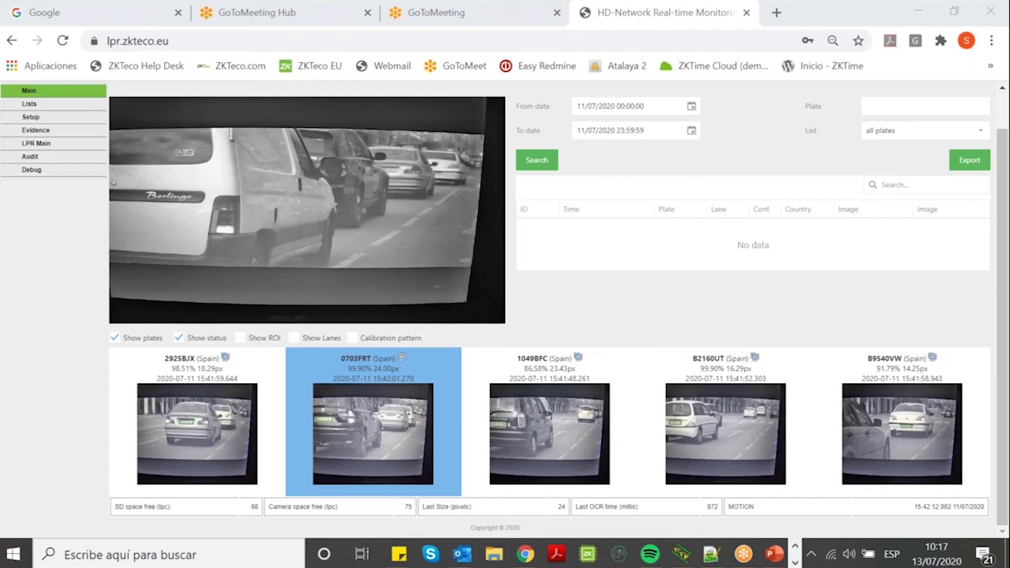
{"action": "scroll", "coordinate": [159, 147], "scroll_direction": "up", "scroll_amount": 1}
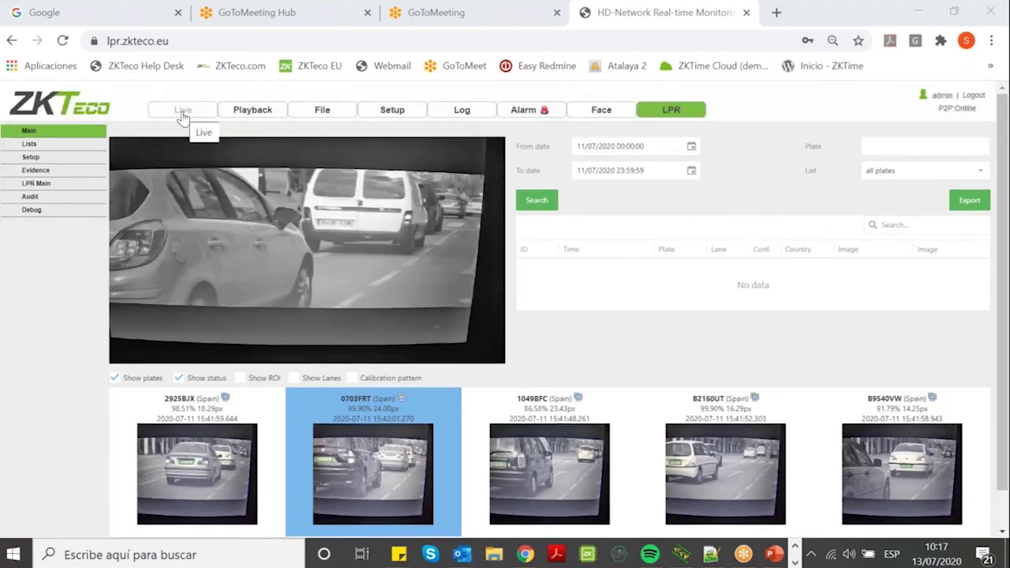
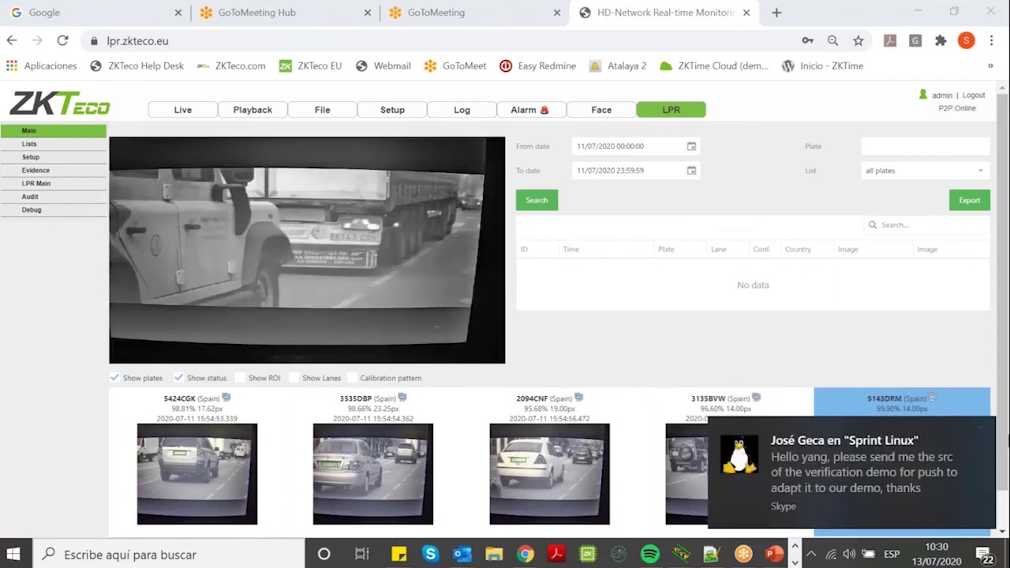
Dismiss the Skype chat notification covering the plate captures in the recognition strip.
{"action": "left_click", "coordinate": [980, 430]}
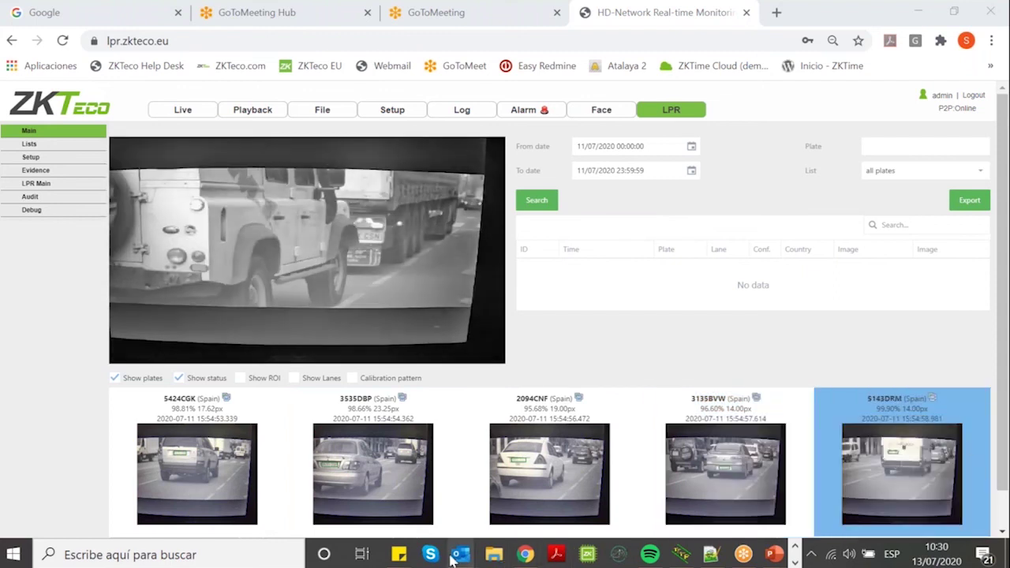
{"action": "mouse_move", "coordinate": [466, 561]}
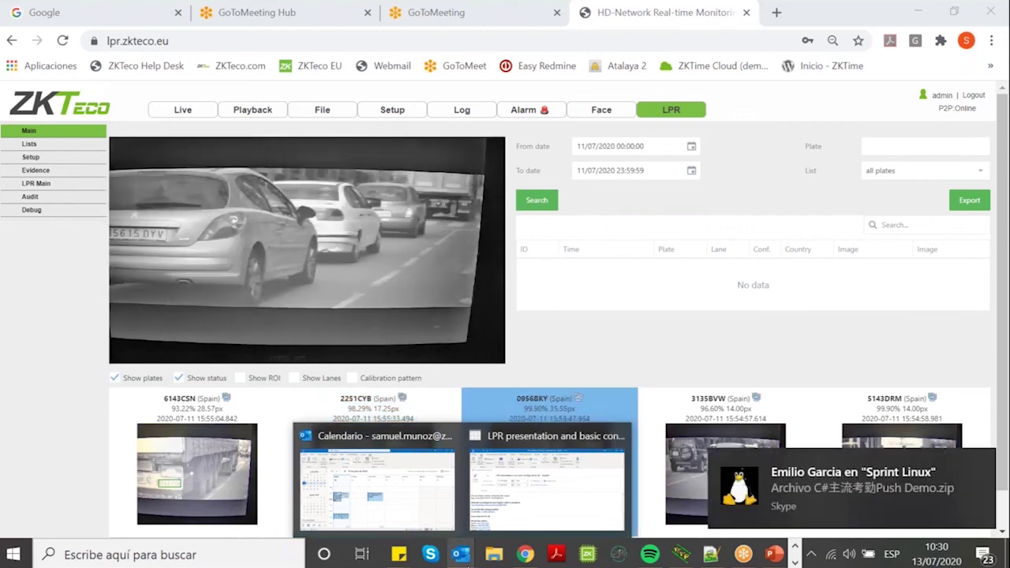
Close the Skype notification to return to the live plate recognition page.
{"action": "left_click", "coordinate": [983, 461]}
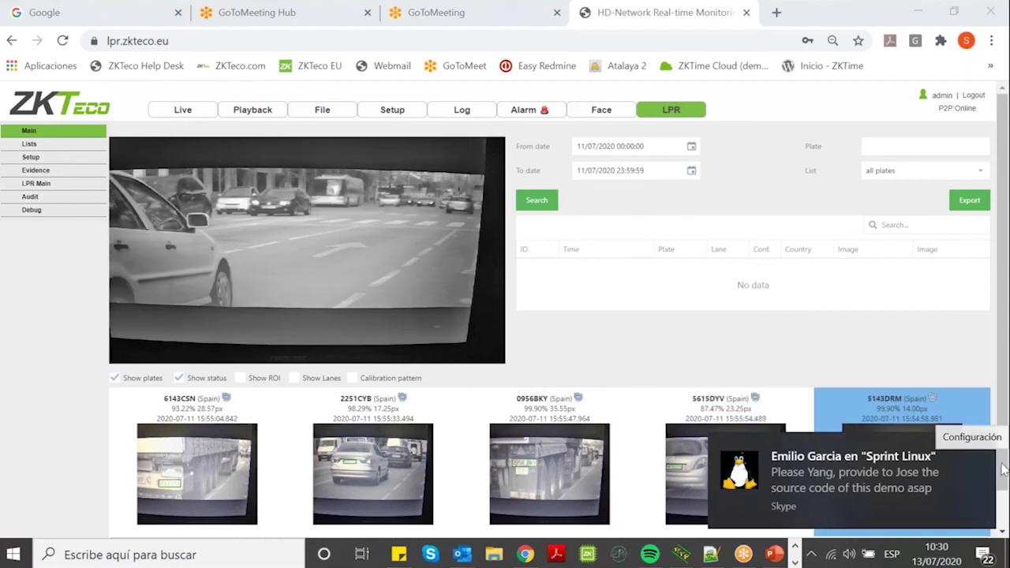
{"action": "left_click", "coordinate": [984, 451]}
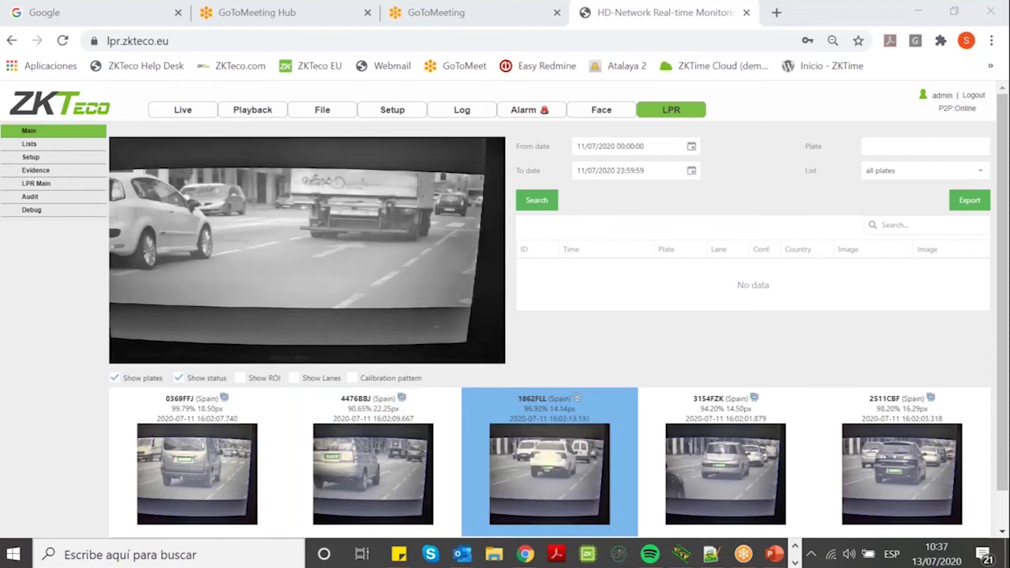
Select the 3154FZK and 2914GFN plate captures in the strip below the live view.
{"action": "left_click", "coordinate": [725, 473]}
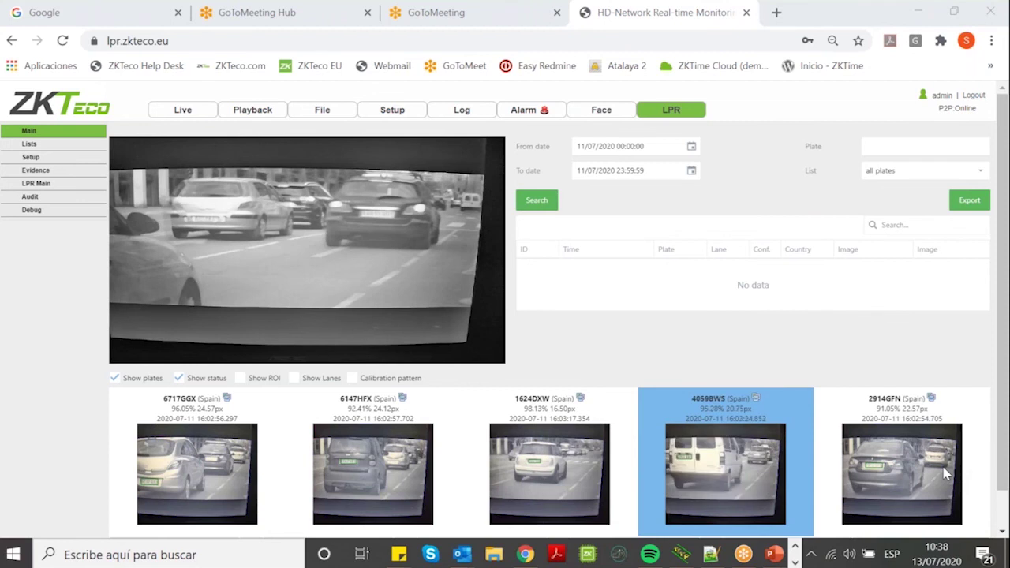
{"action": "left_click", "coordinate": [947, 473]}
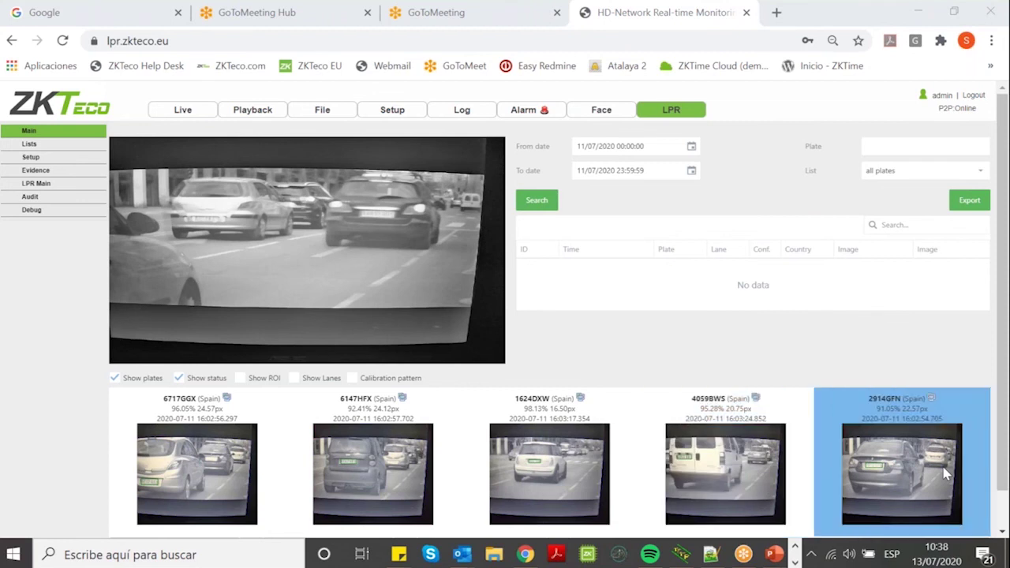